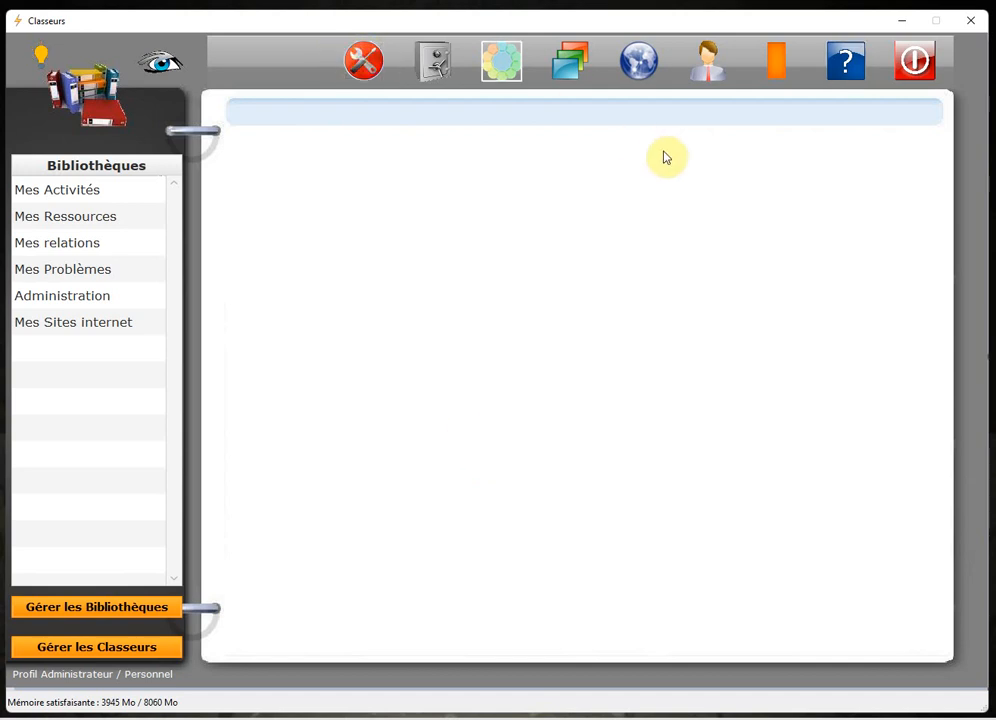
Open the software licence details from the profile access window and review the activation form and licensed modules
left_click(709, 66)
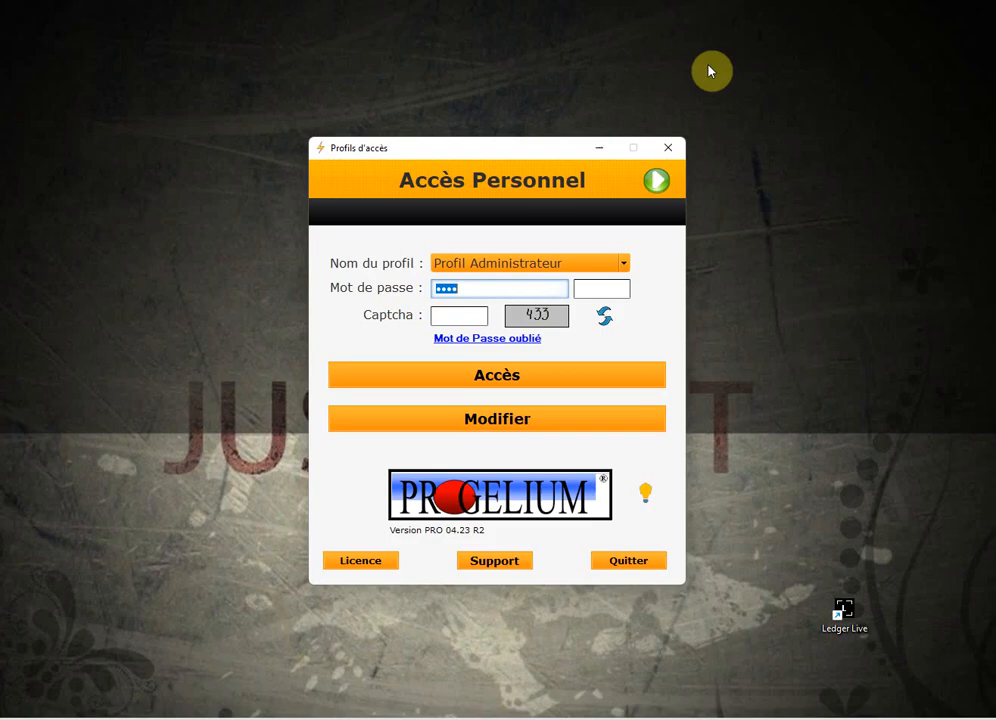
left_click(382, 565)
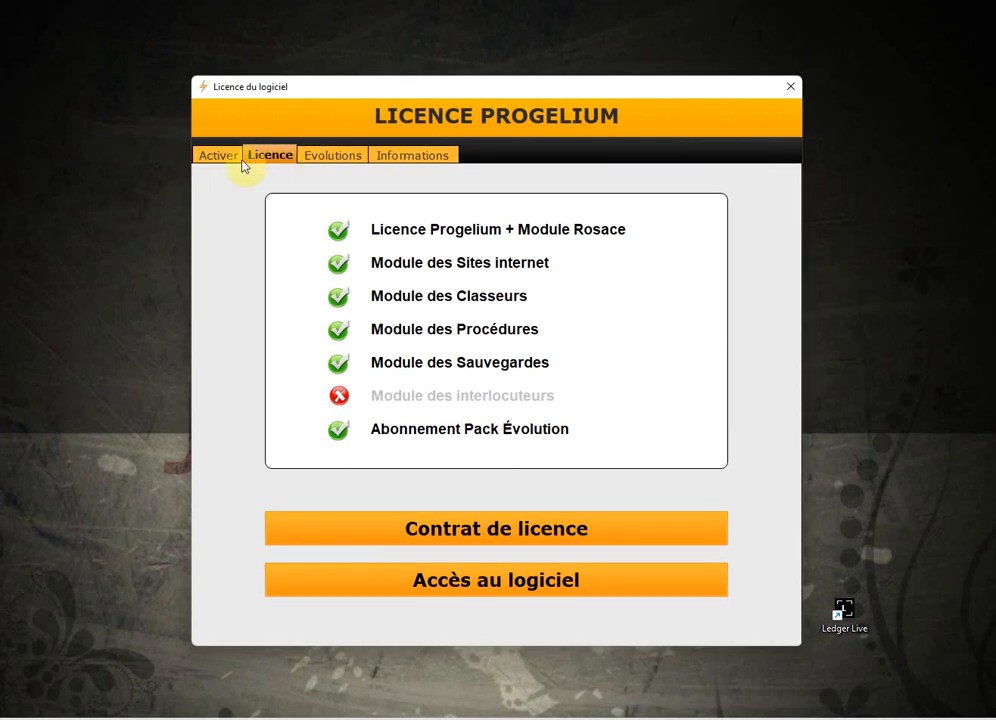
left_click(219, 158)
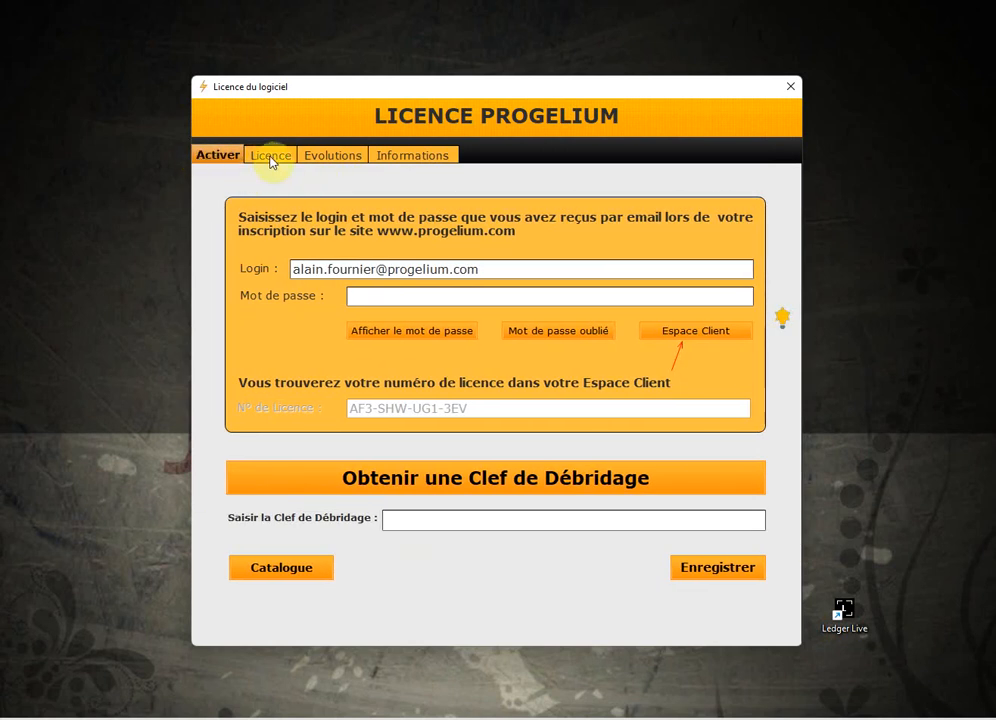
left_click(274, 161)
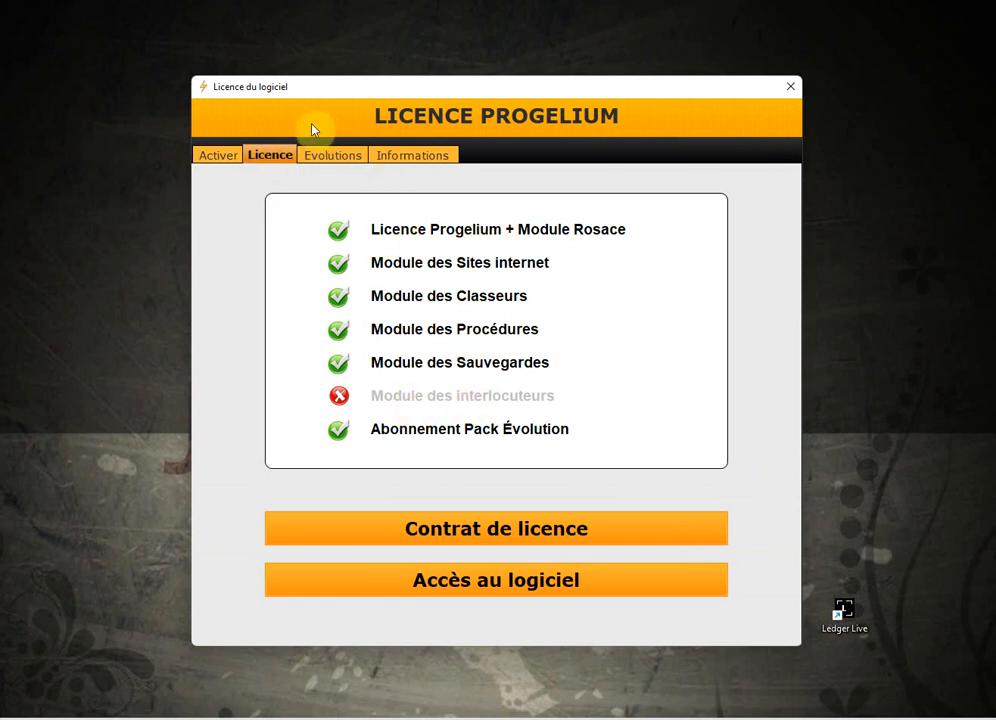
Examine the monthly evolutions in the licence, including the August 2022 pack description, and close the licence window
left_click(335, 155)
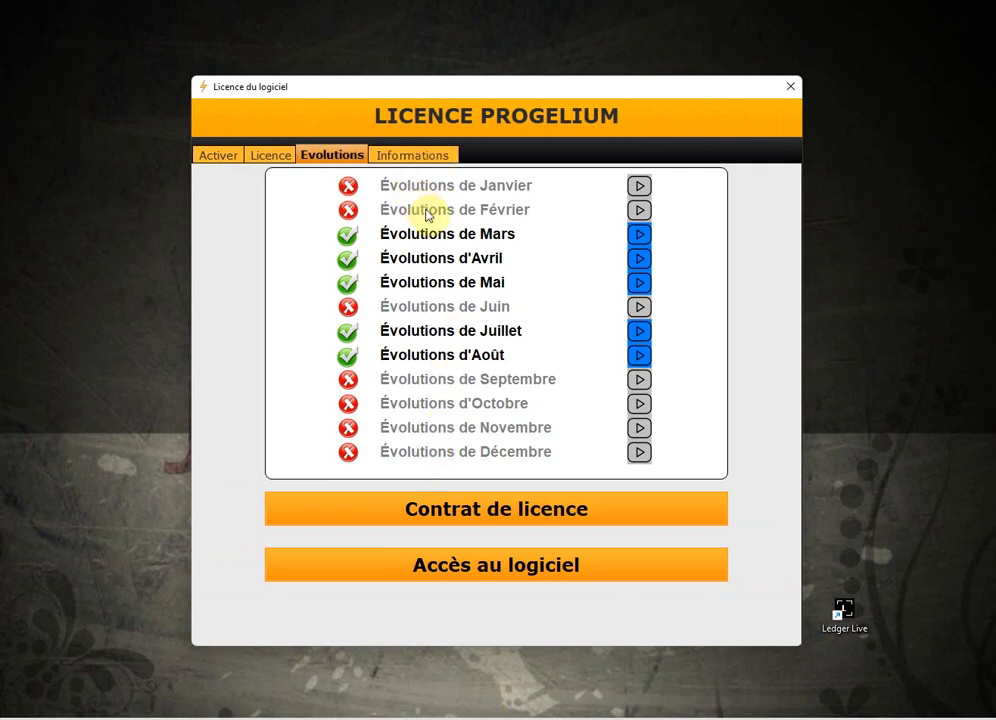
left_click(460, 366)
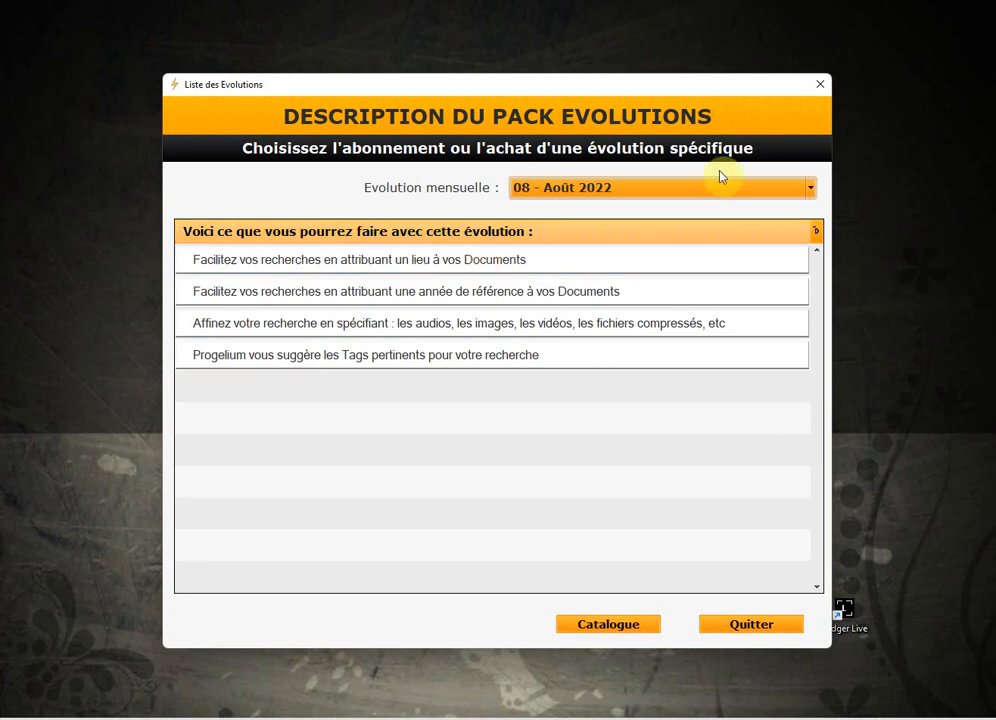
left_click(819, 87)
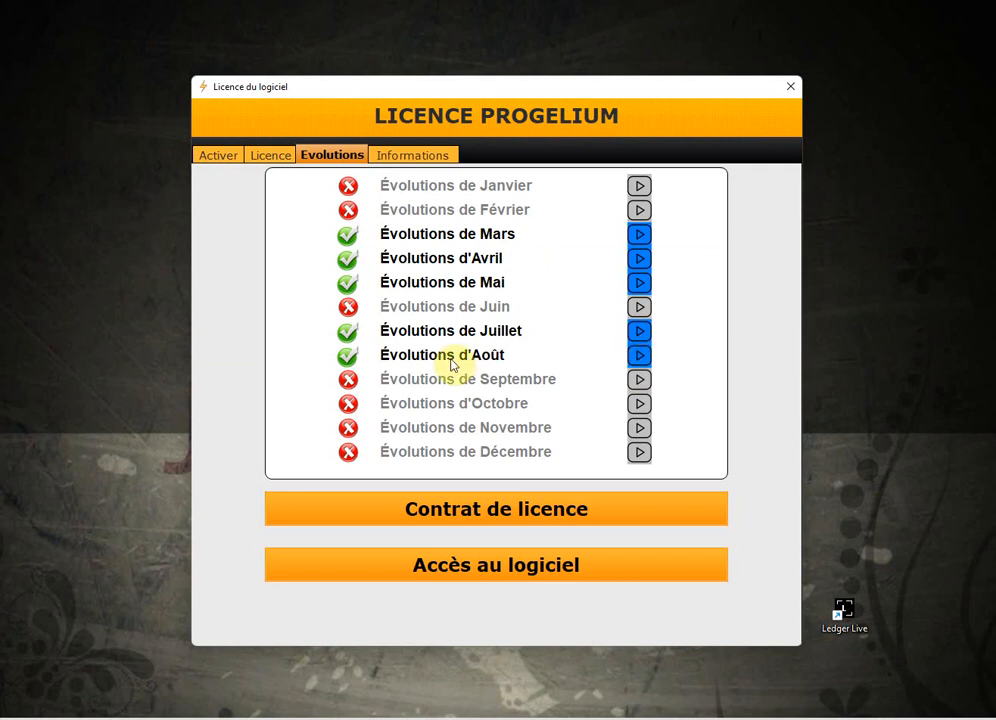
left_click(790, 87)
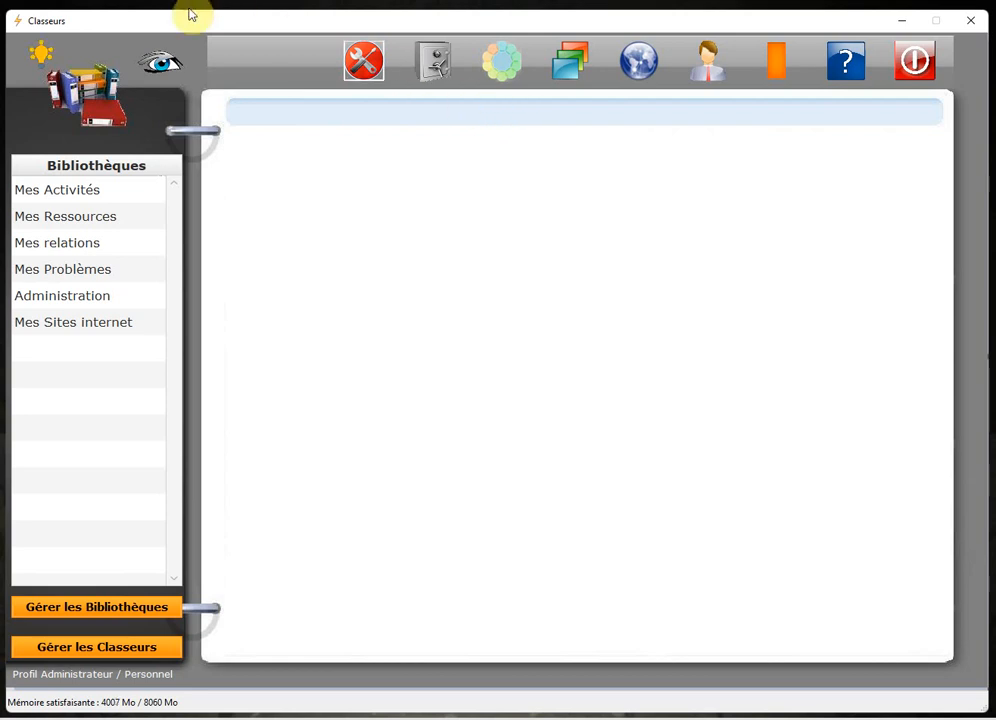
Open the Progelium explorer from the binders view and bring up its document search form
left_click(160, 68)
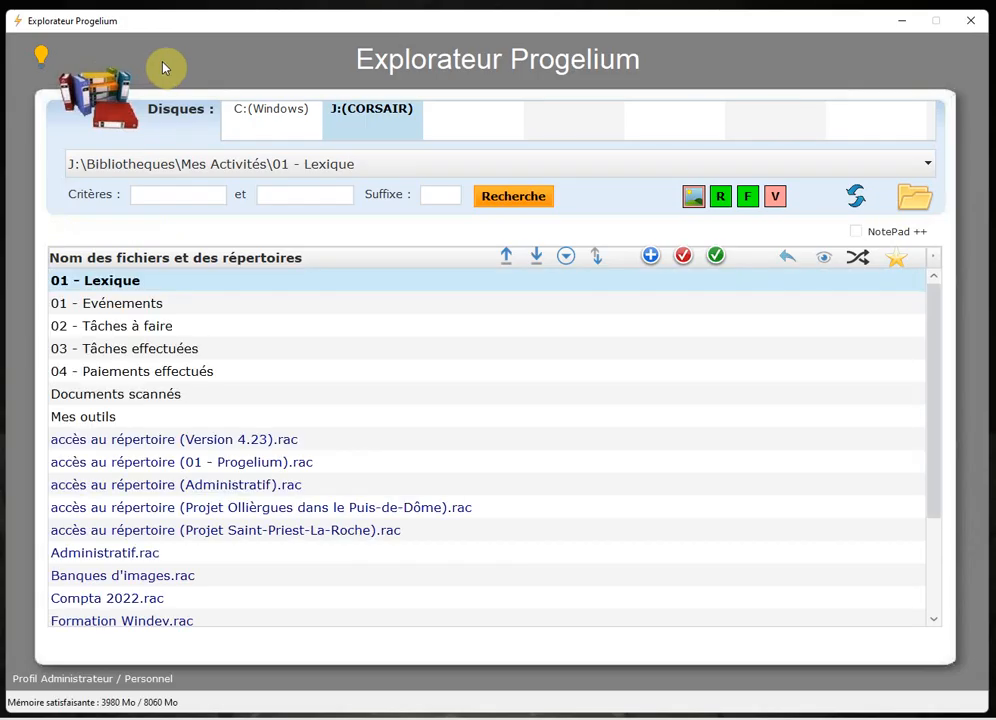
key("Escape")
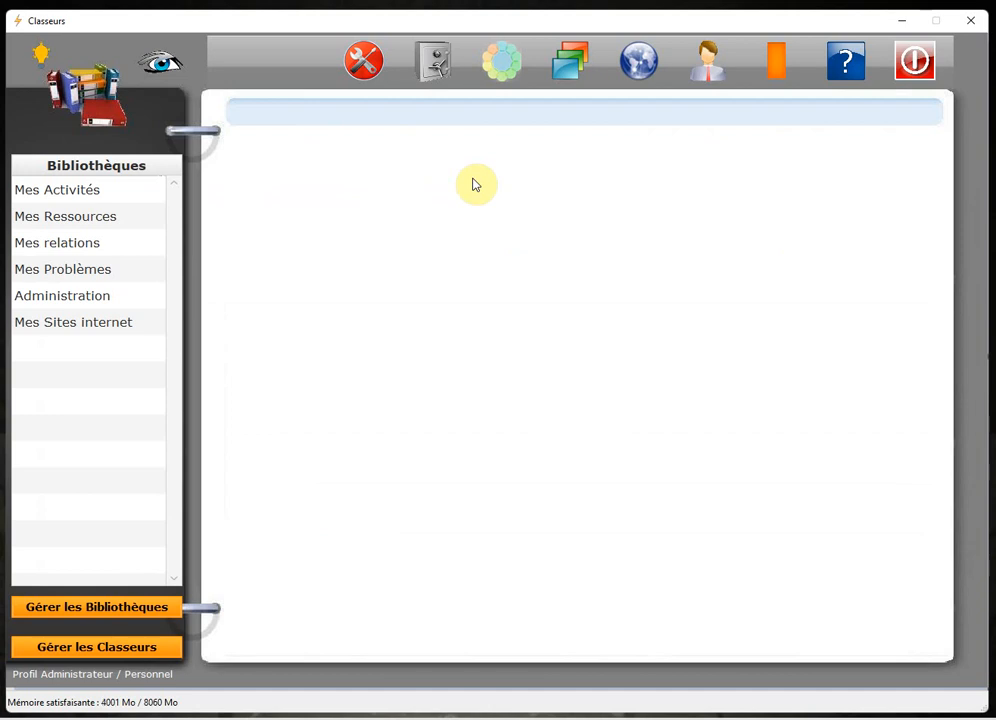
left_click(157, 65)
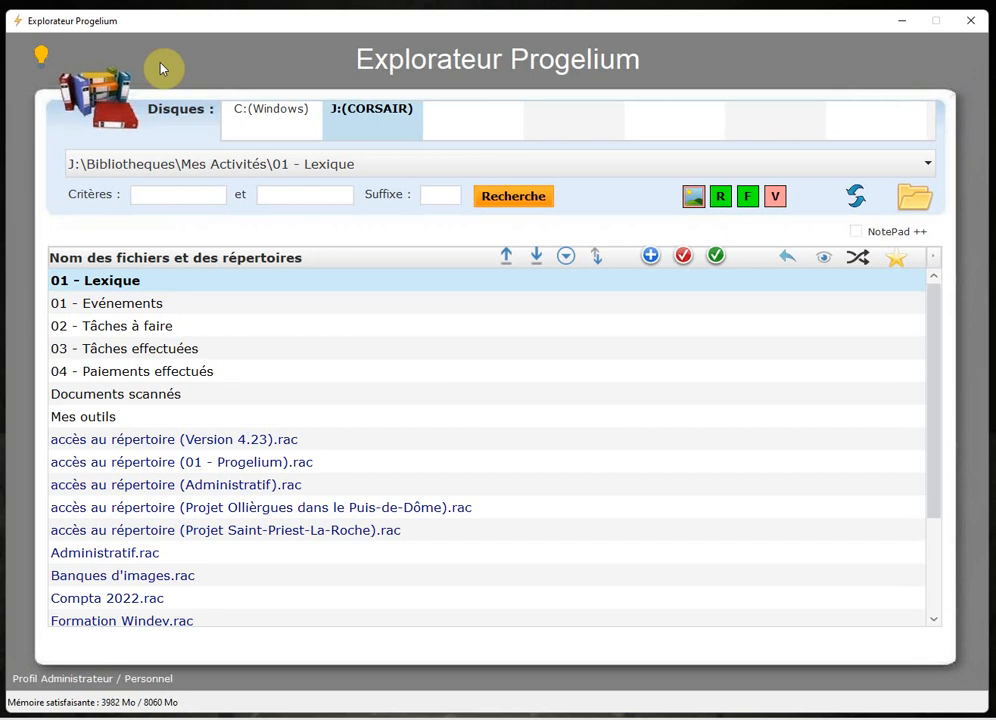
left_click(517, 200)
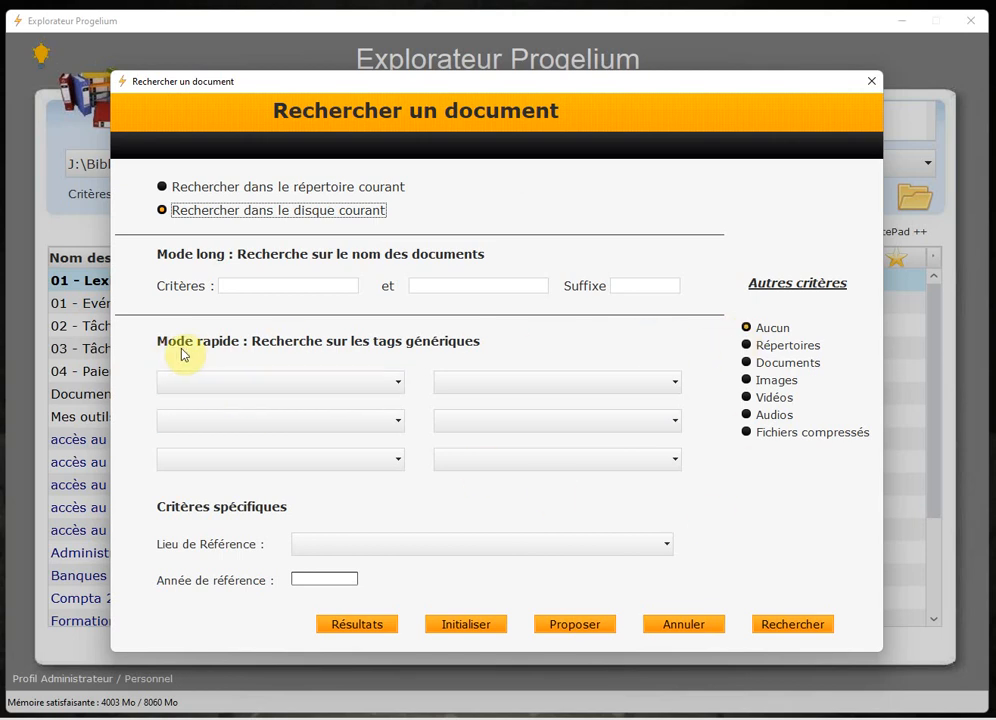
Search the current disk for documents with the generic tag DOSSIER-ADMINISTRATIF, review the results and close them
left_click(397, 386)
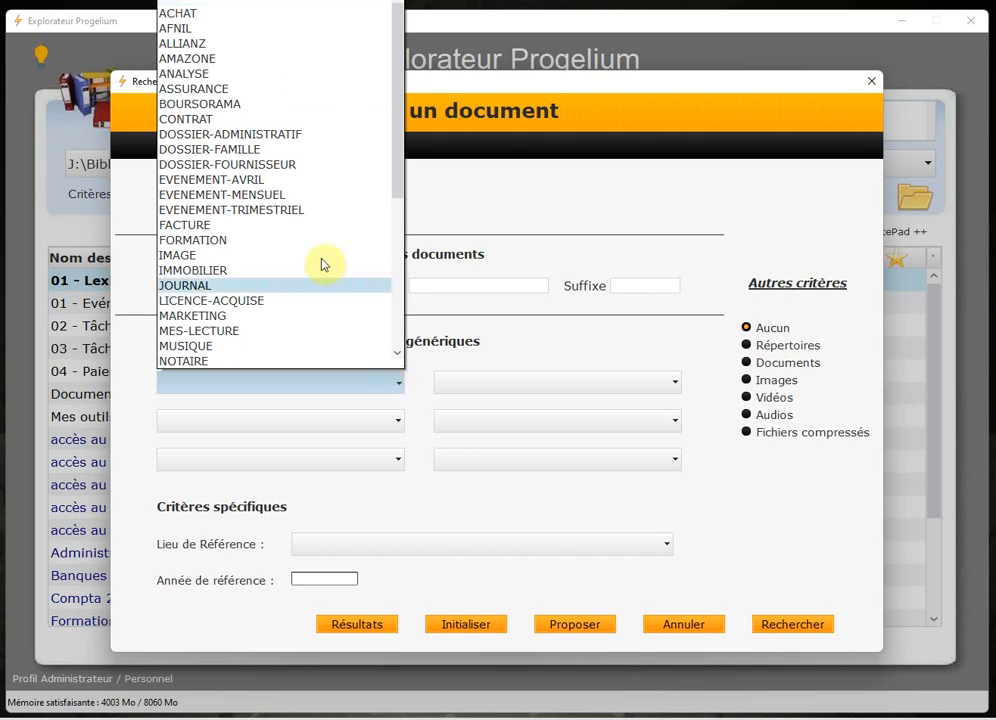
scroll(220, 56, "down", 6)
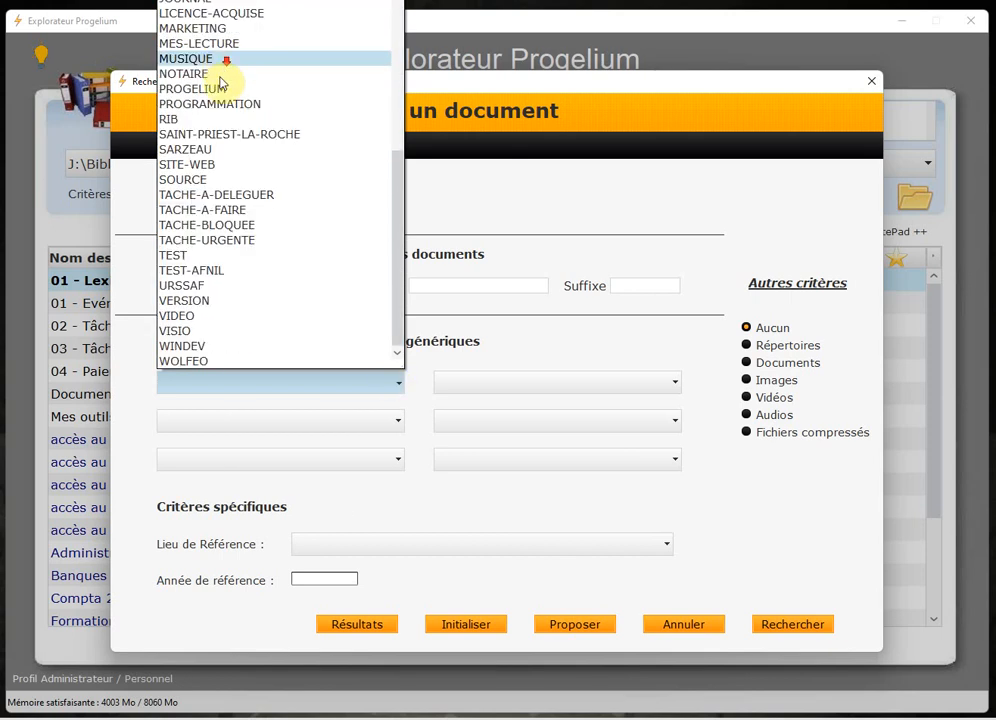
scroll(262, 265, "up", 3)
scroll(262, 260, "up", 3)
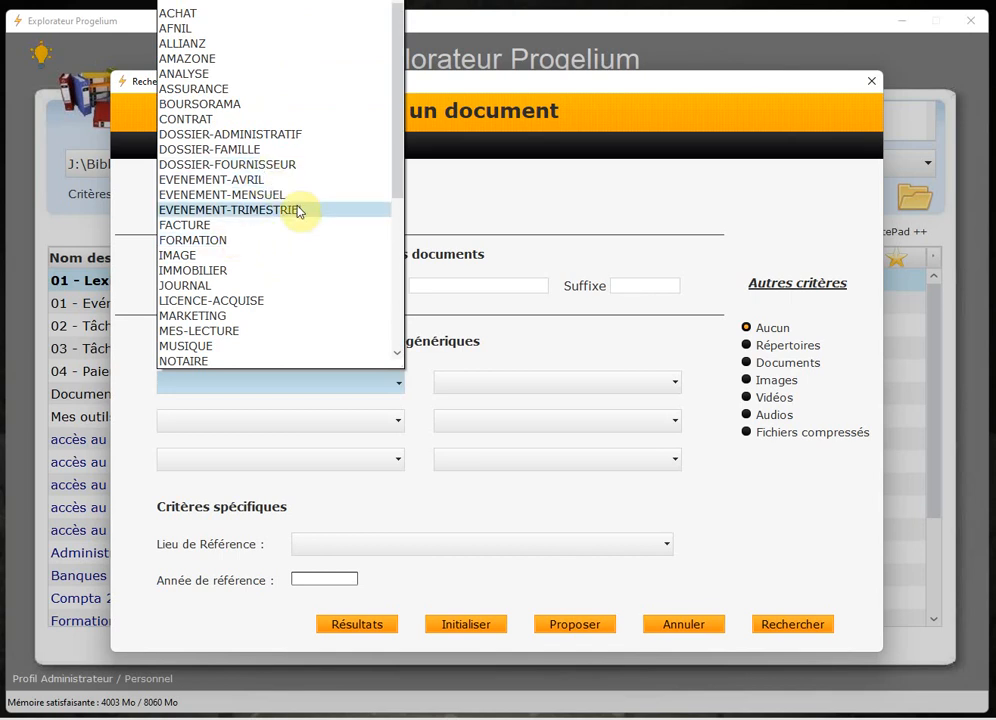
left_click(222, 143)
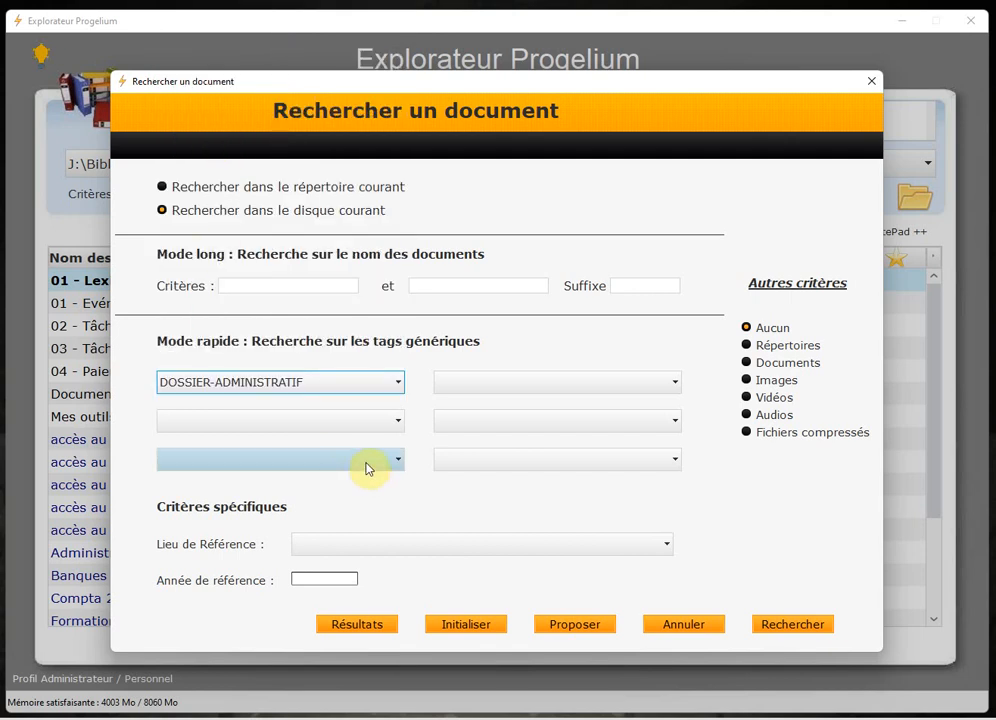
left_click(807, 630)
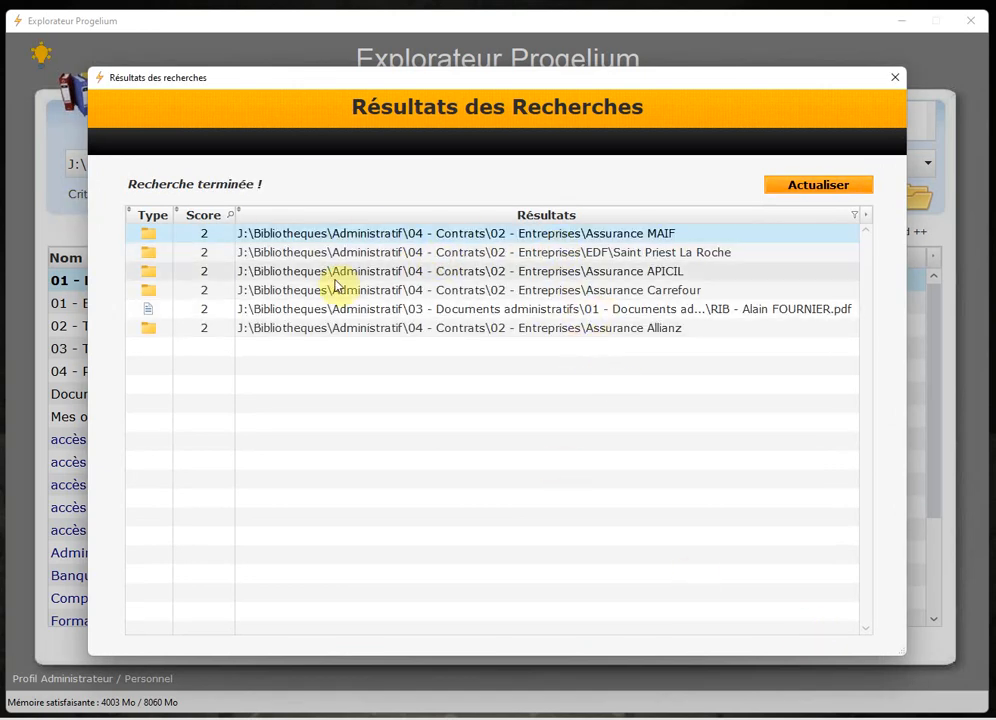
left_click(897, 80)
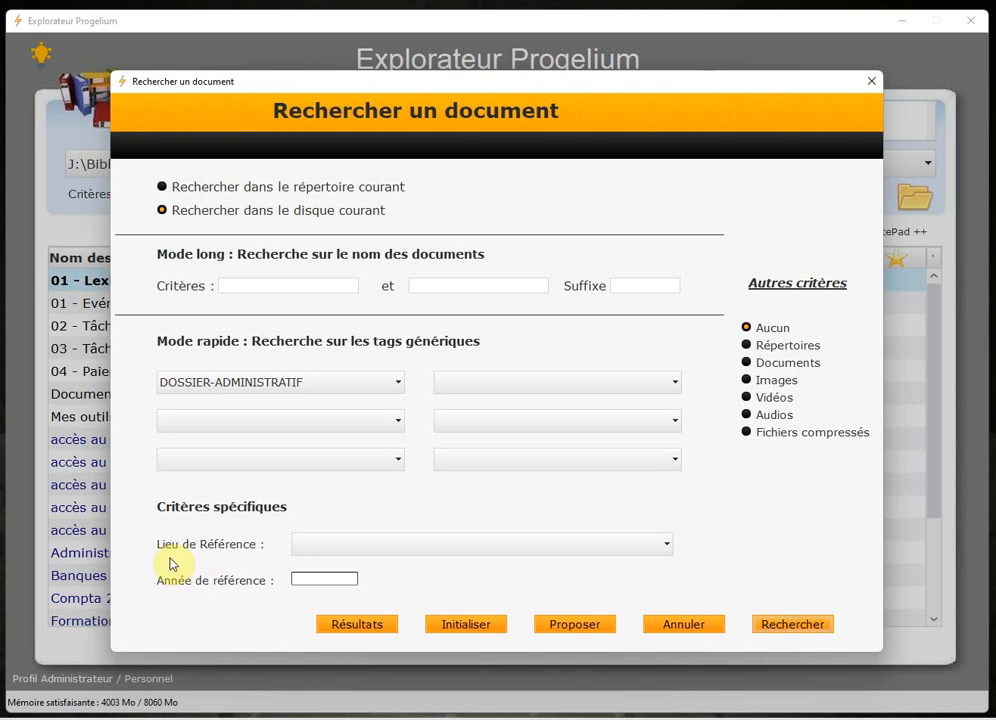
Examine the reference place options and the reference year field in the specific search criteria
left_click(655, 546)
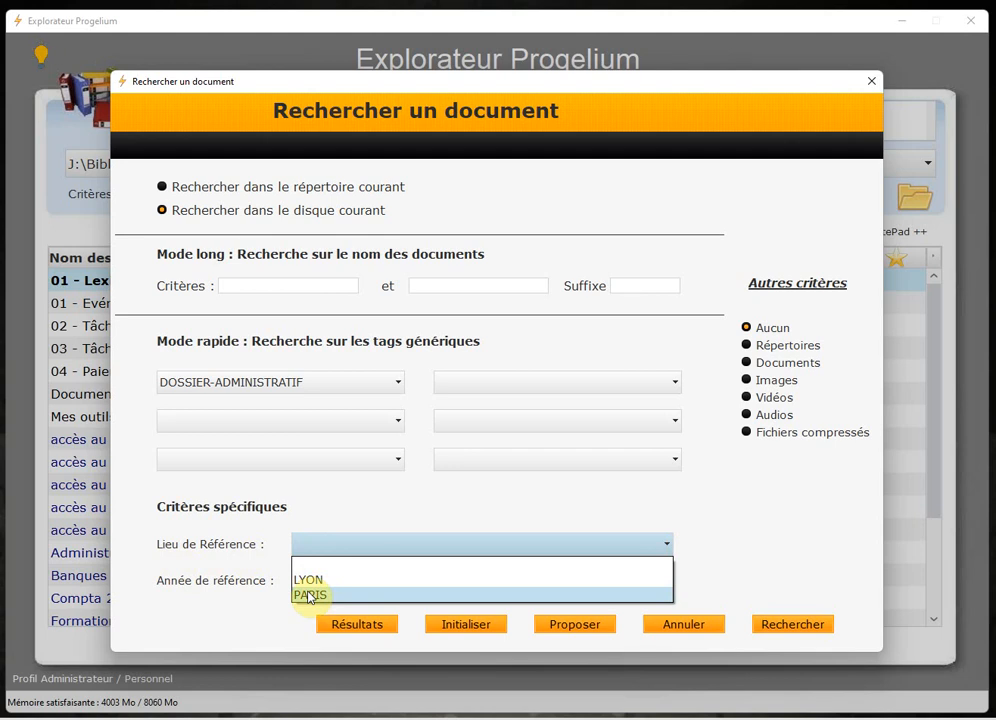
left_click(251, 588)
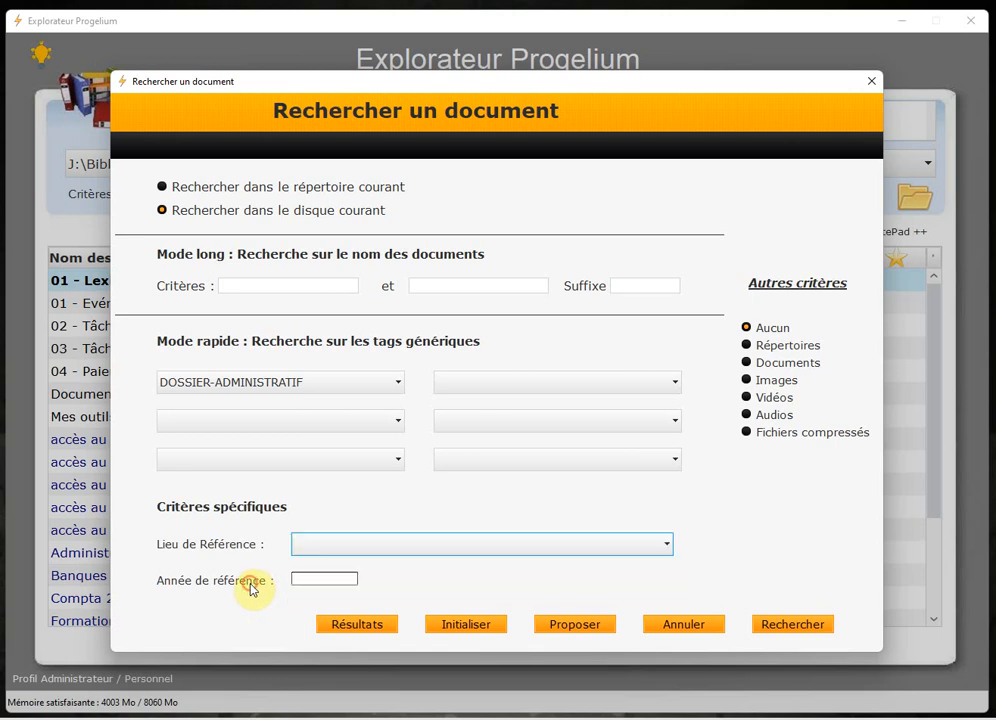
left_click(318, 580)
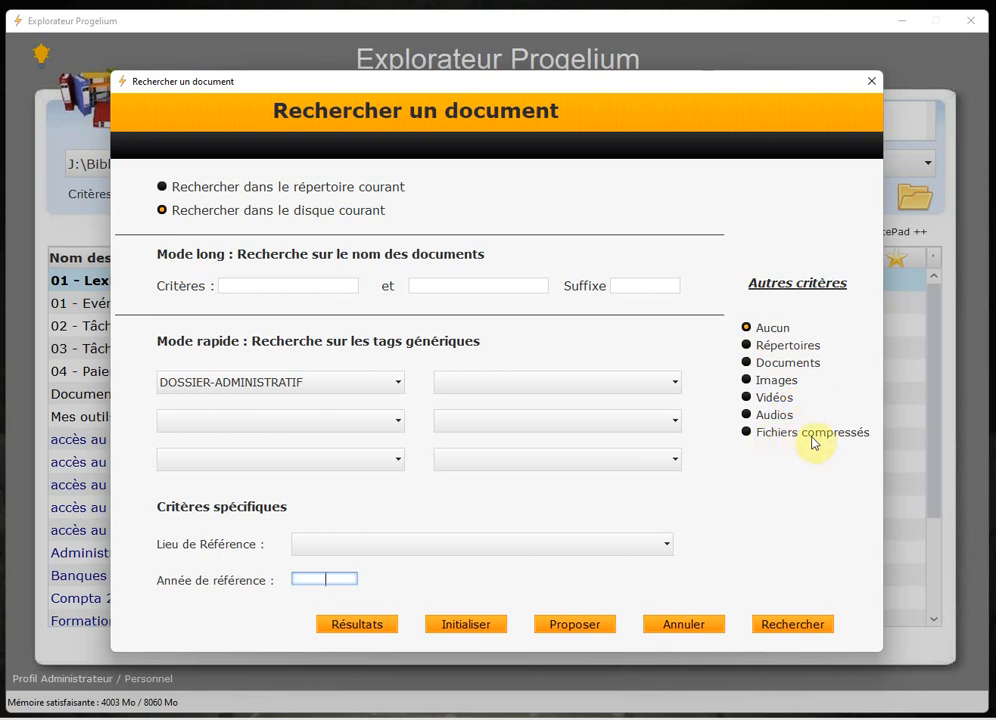
Limit the document search to compressed files in the current directory and close the form without running the search
left_click(746, 380)
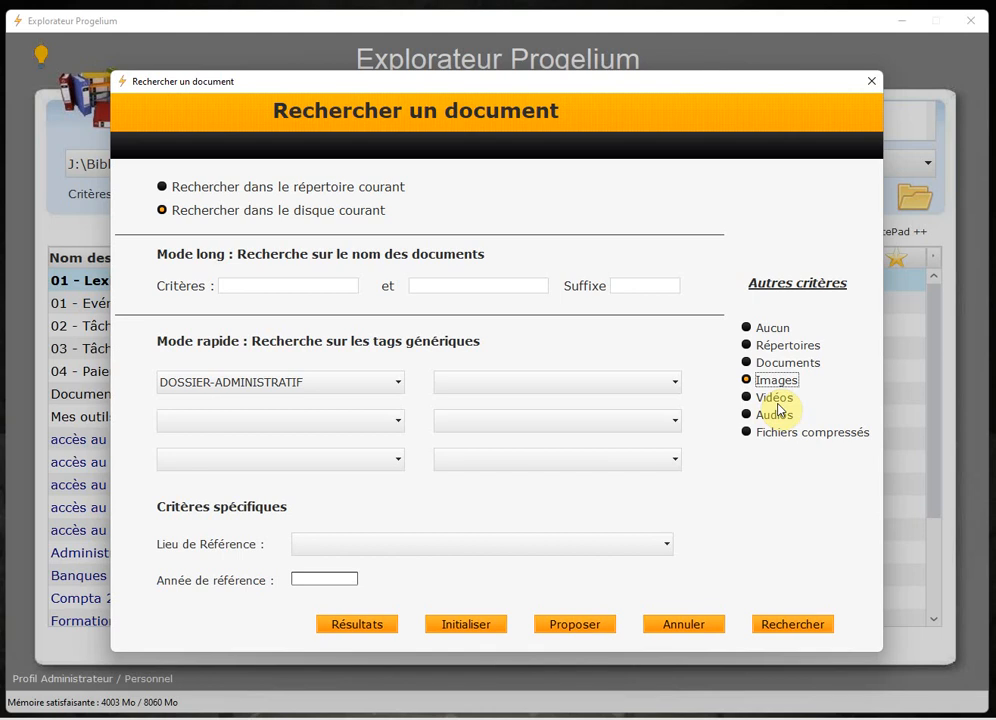
left_click(790, 432)
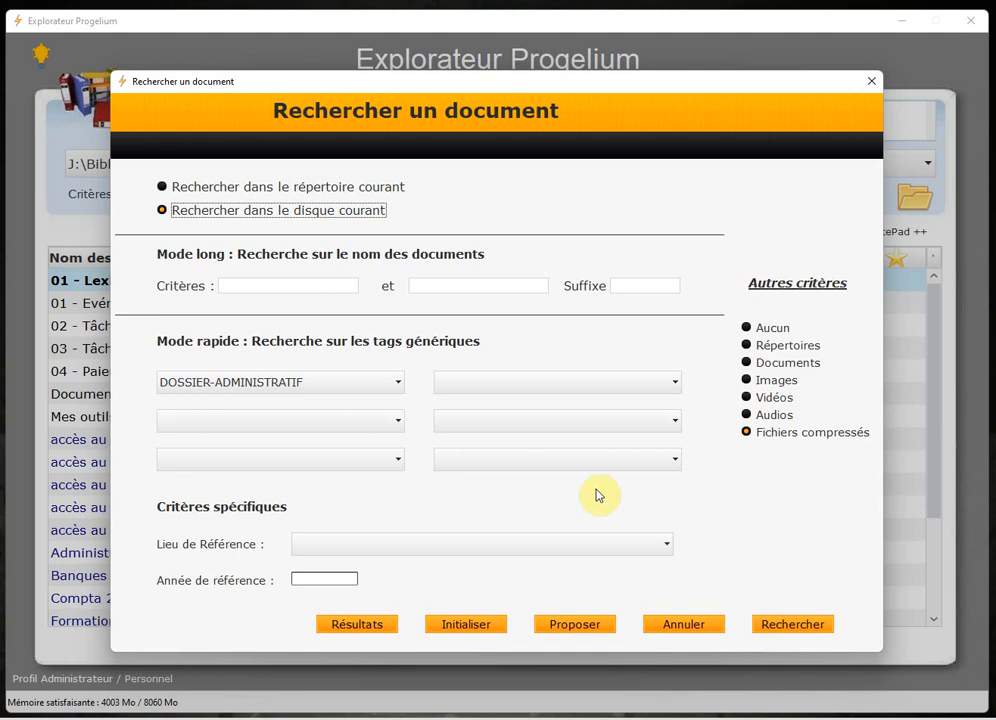
left_click(251, 285)
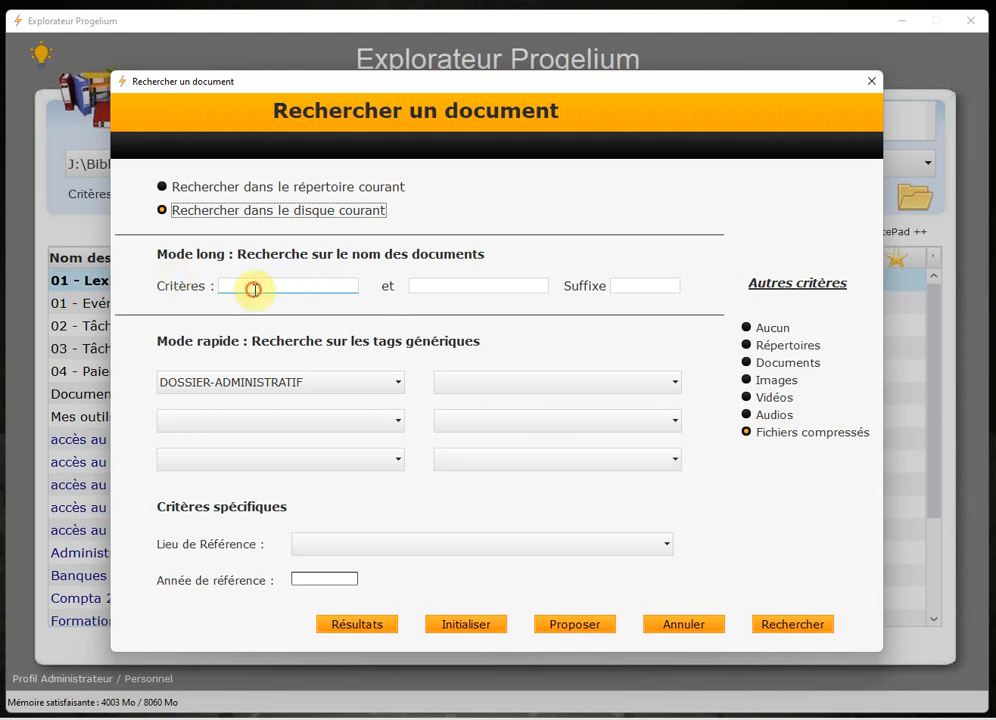
left_click(465, 287)
left_click(654, 289)
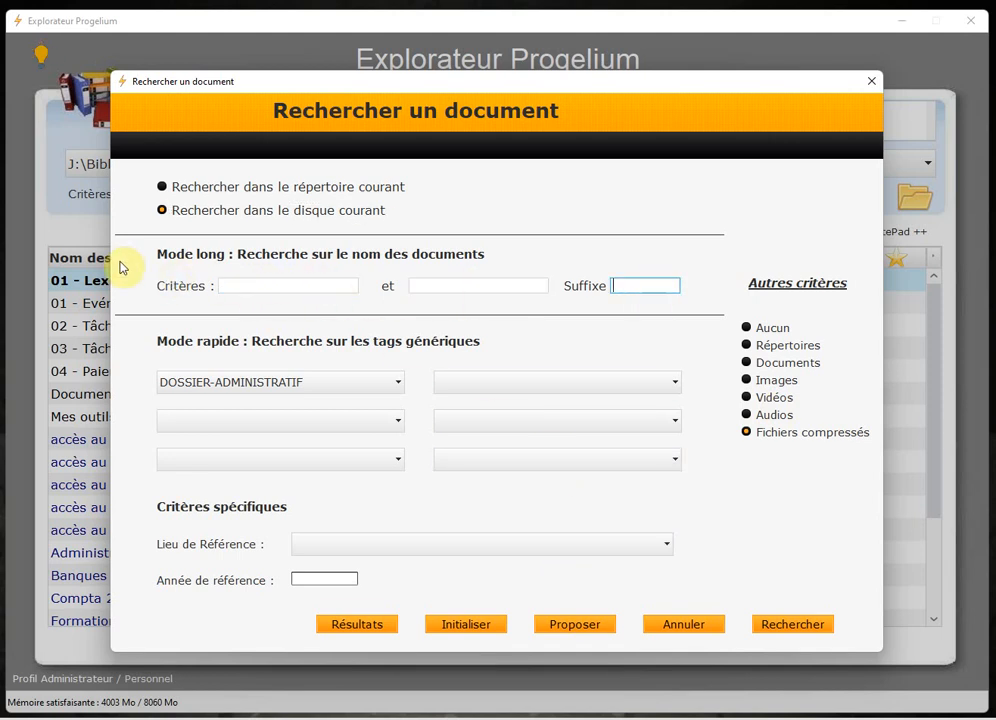
left_click(270, 288)
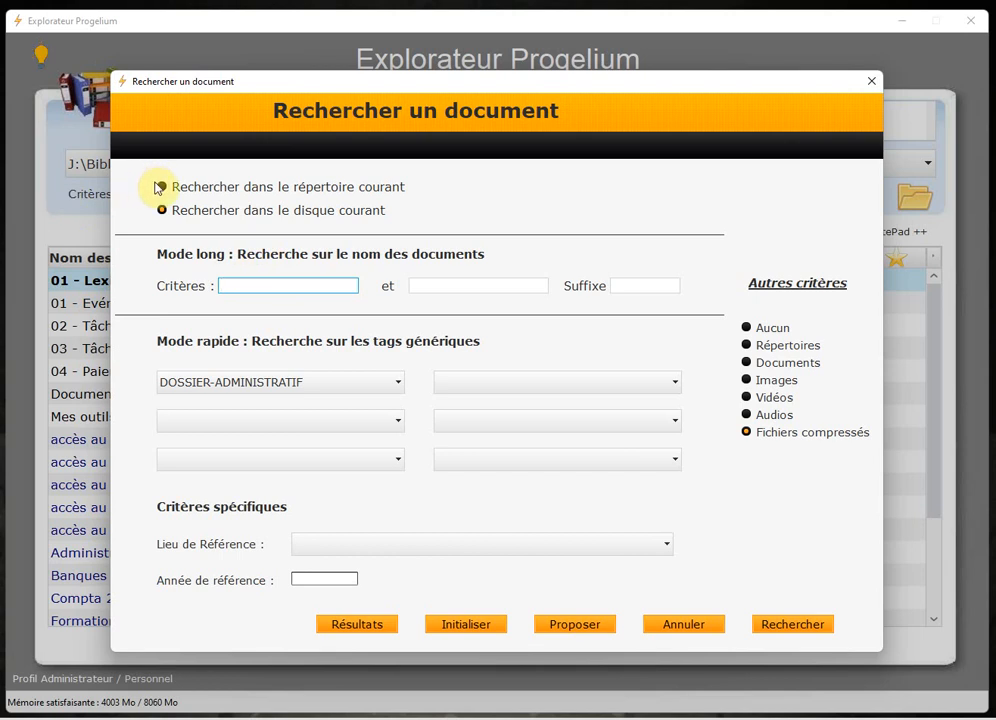
left_click(161, 187)
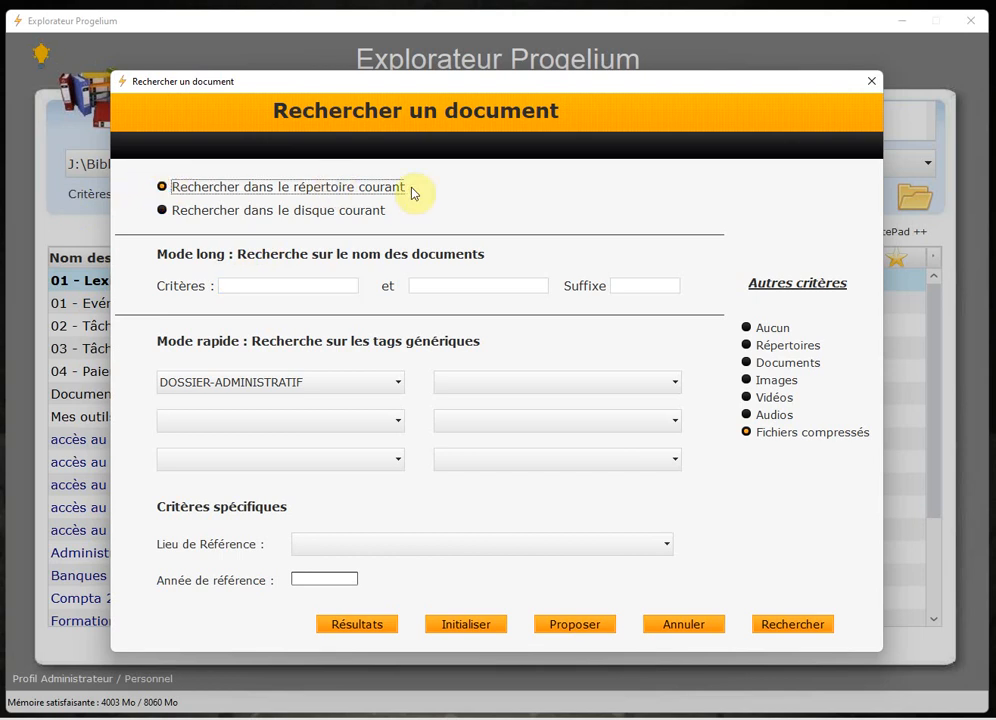
left_click(871, 81)
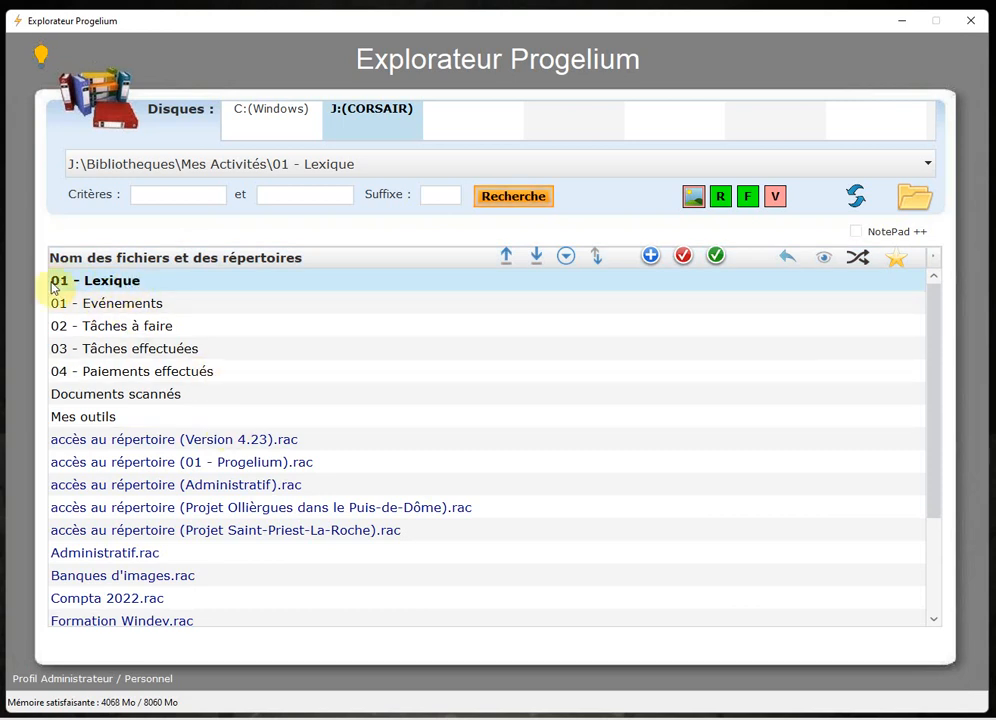
Filter the 01 - Lexique directory listing by the name criterion "administratif"
scroll(189, 391, "down", 2)
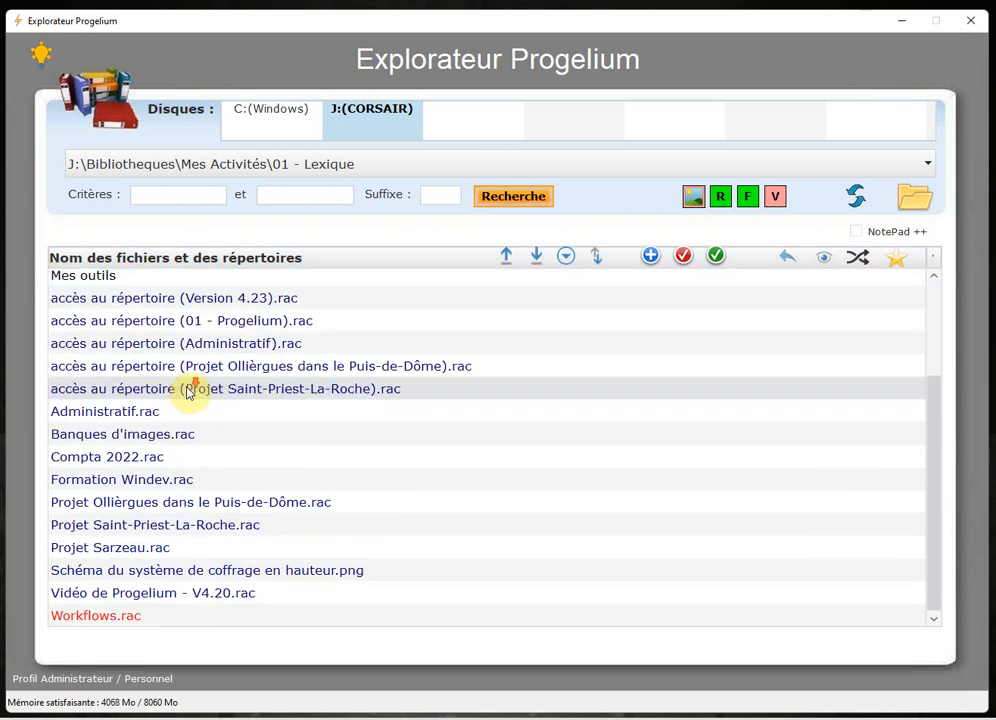
scroll(189, 391, "up", 2)
scroll(188, 394, "down", 2)
scroll(190, 395, "up", 2)
scroll(189, 394, "down", 2)
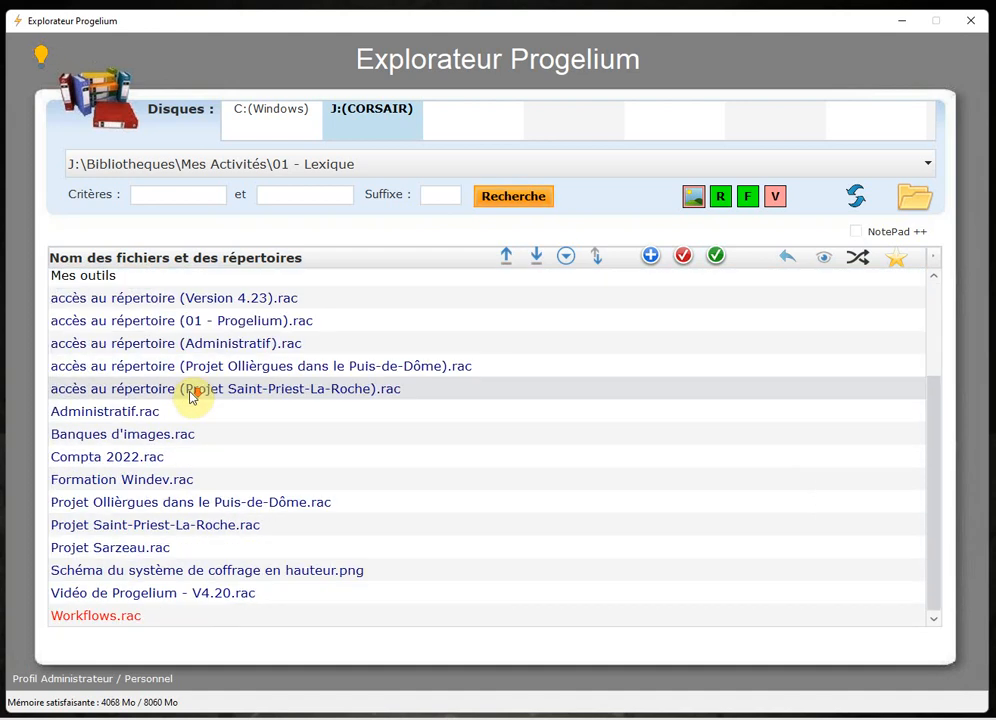
scroll(151, 371, "up", 2)
left_click(149, 194)
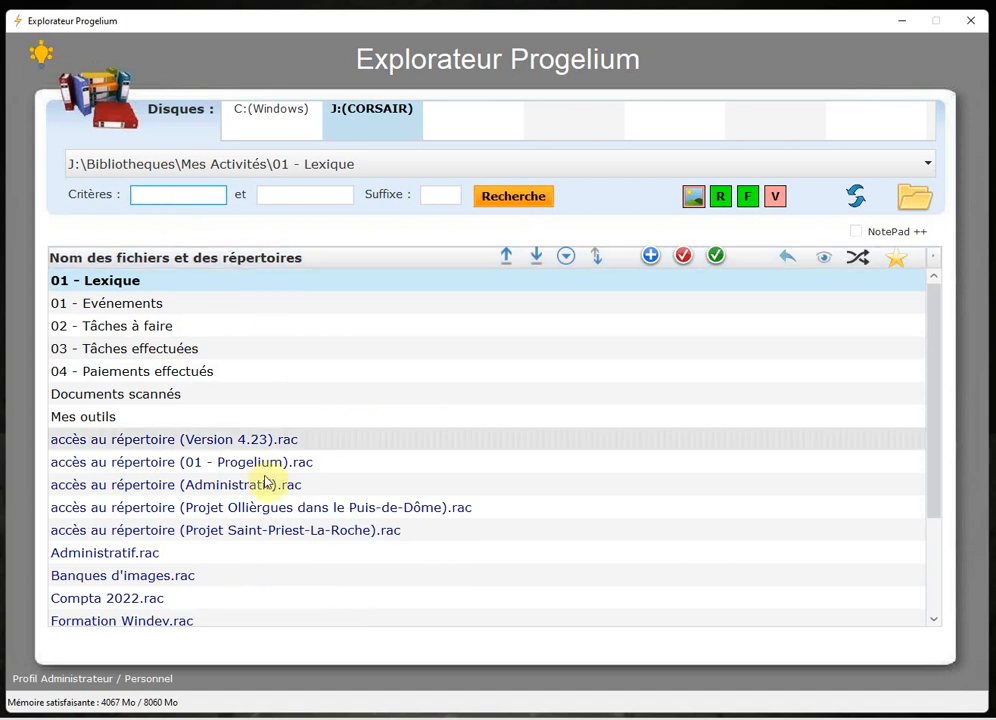
type("adminis")
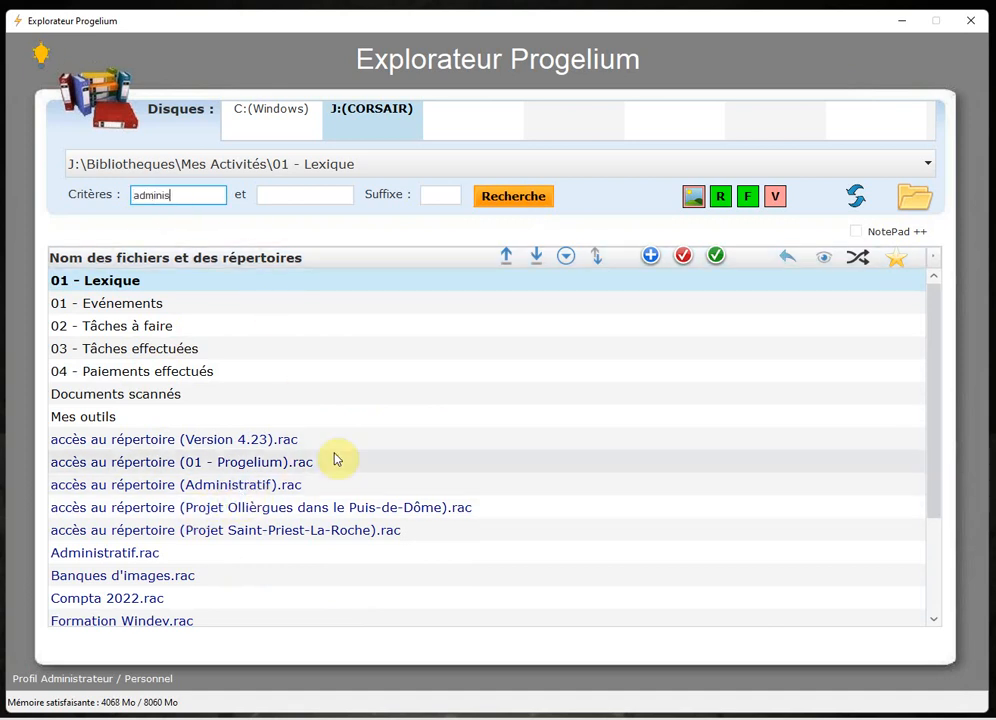
type("tratif")
key("Tab")
key("Return")
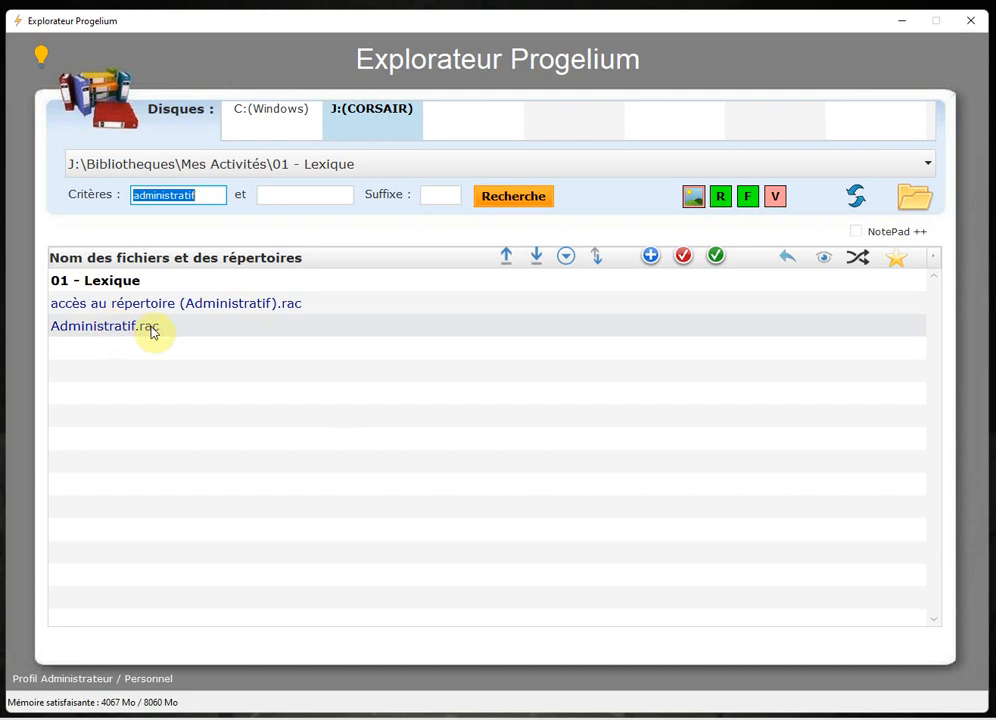
Set the document search to the current disk, review the name and tag criteria, and close the form without searching
left_click(512, 202)
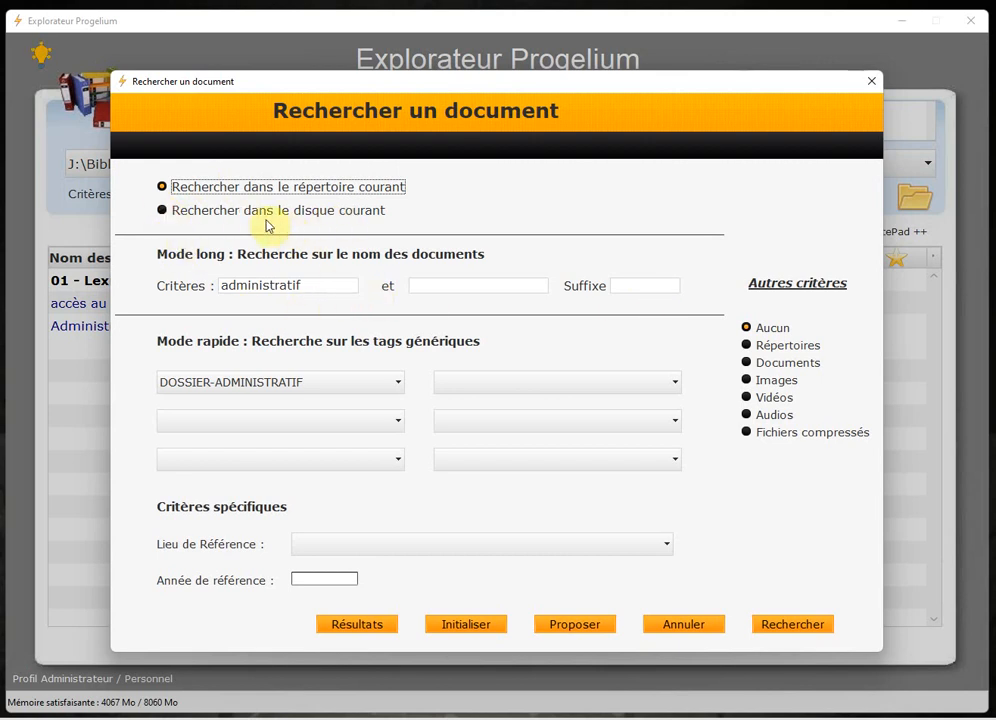
left_click(160, 212)
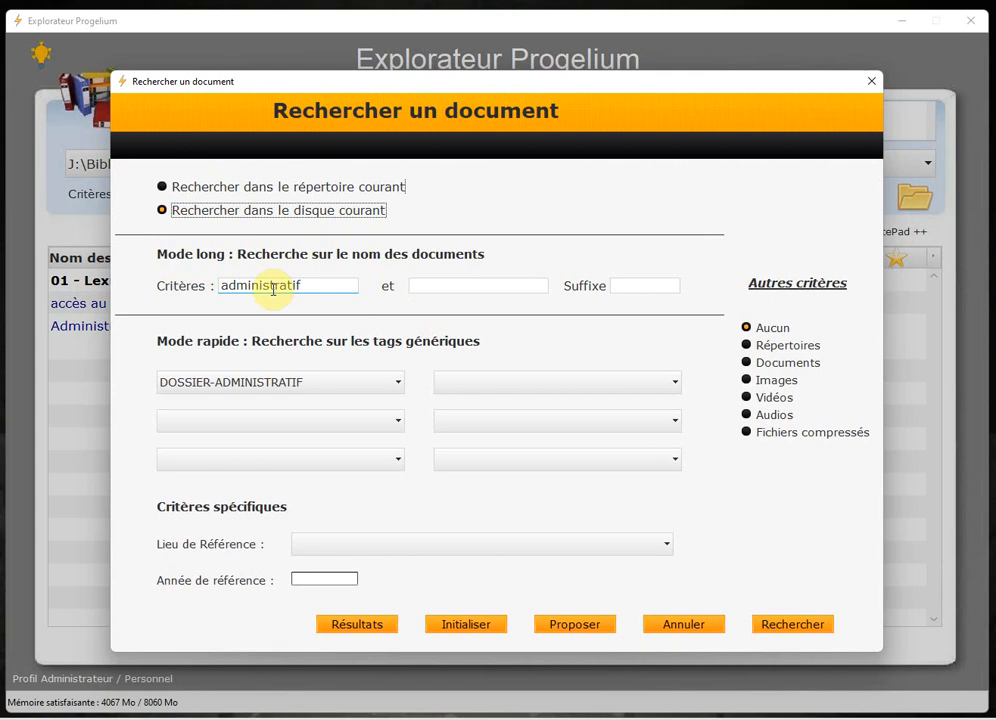
key("Tab")
key("Tab")
key("Tab")
key("Tab")
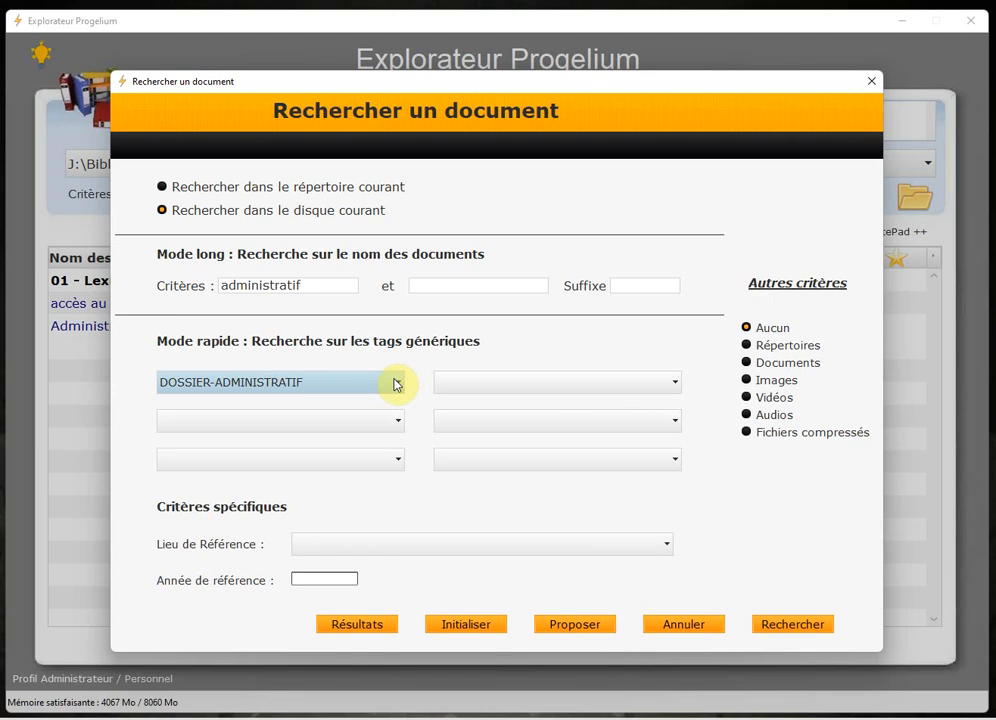
left_click(874, 78)
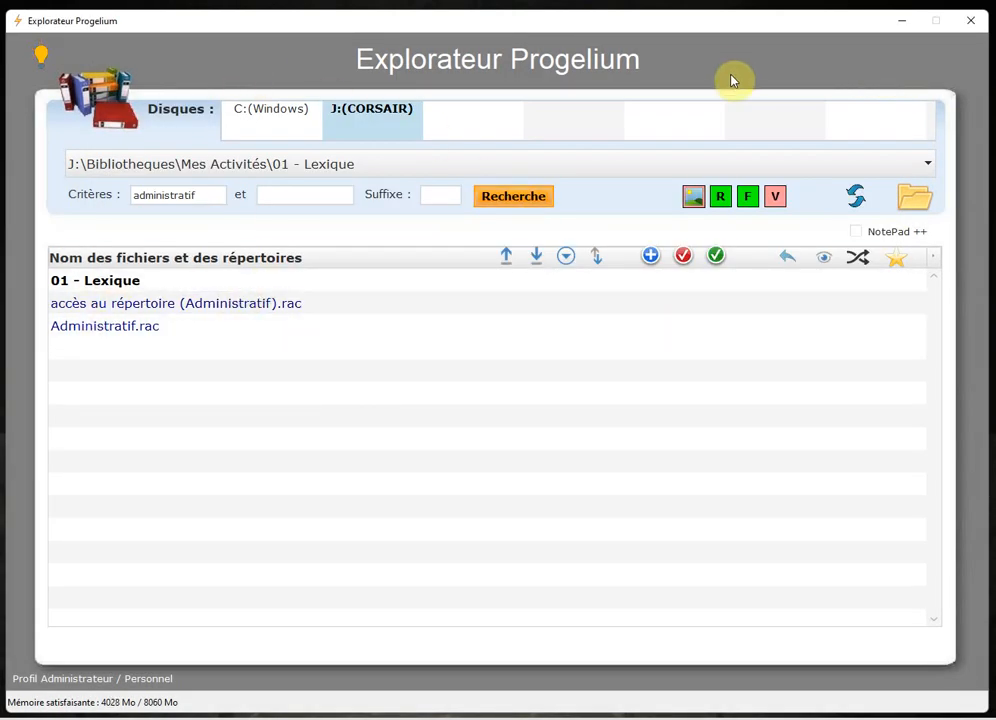
Rename the tag TEST as TEST2
right_click(138, 304)
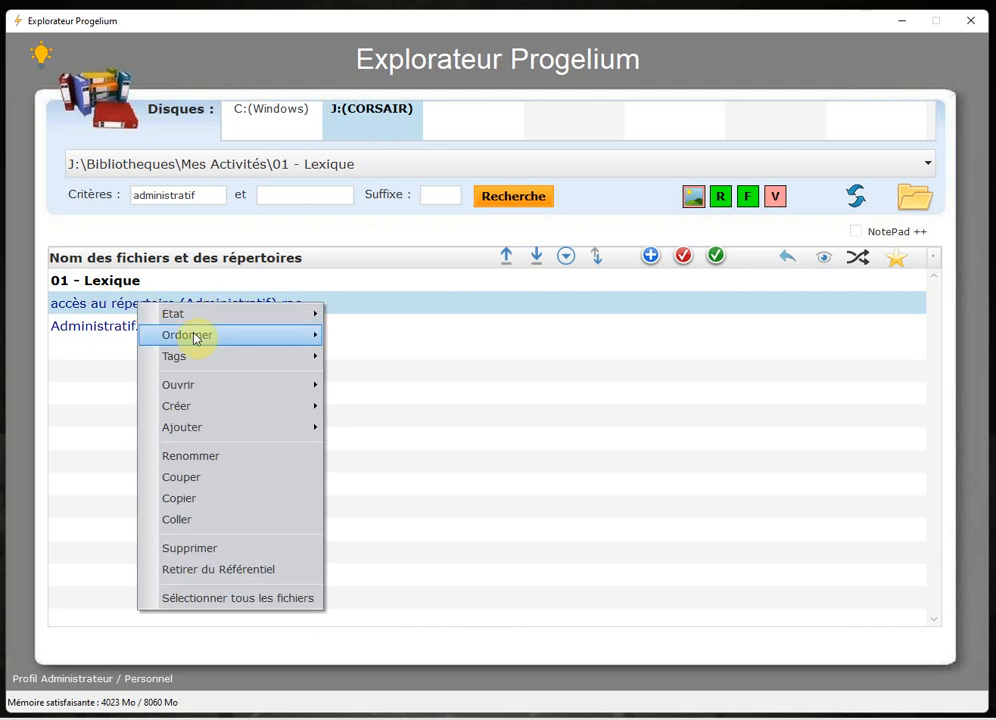
mouse_move(249, 357)
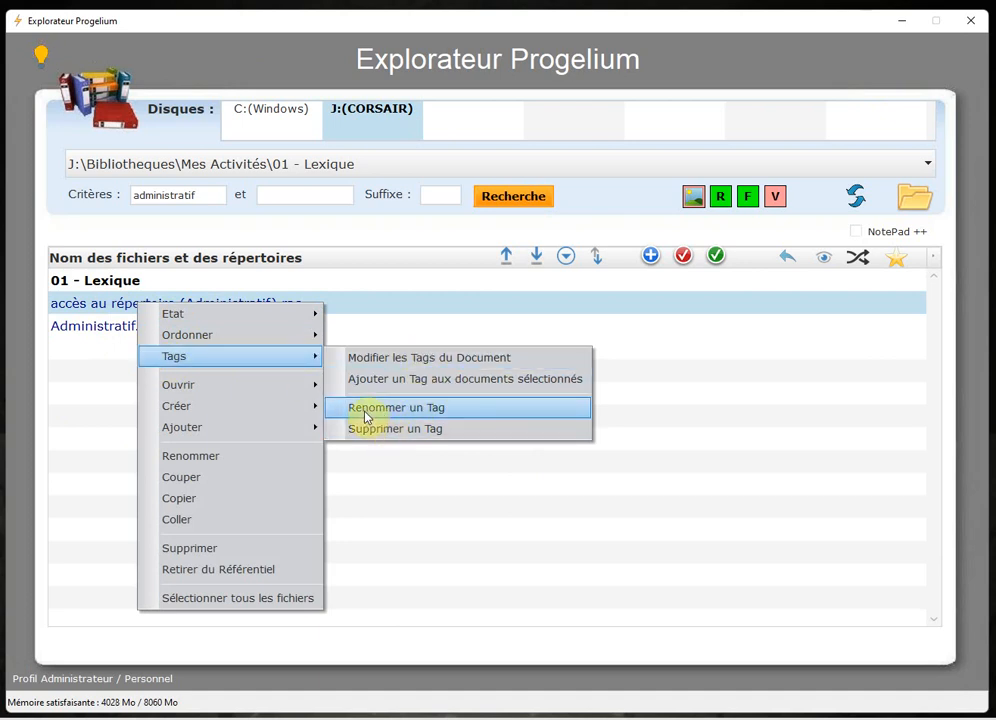
left_click(456, 412)
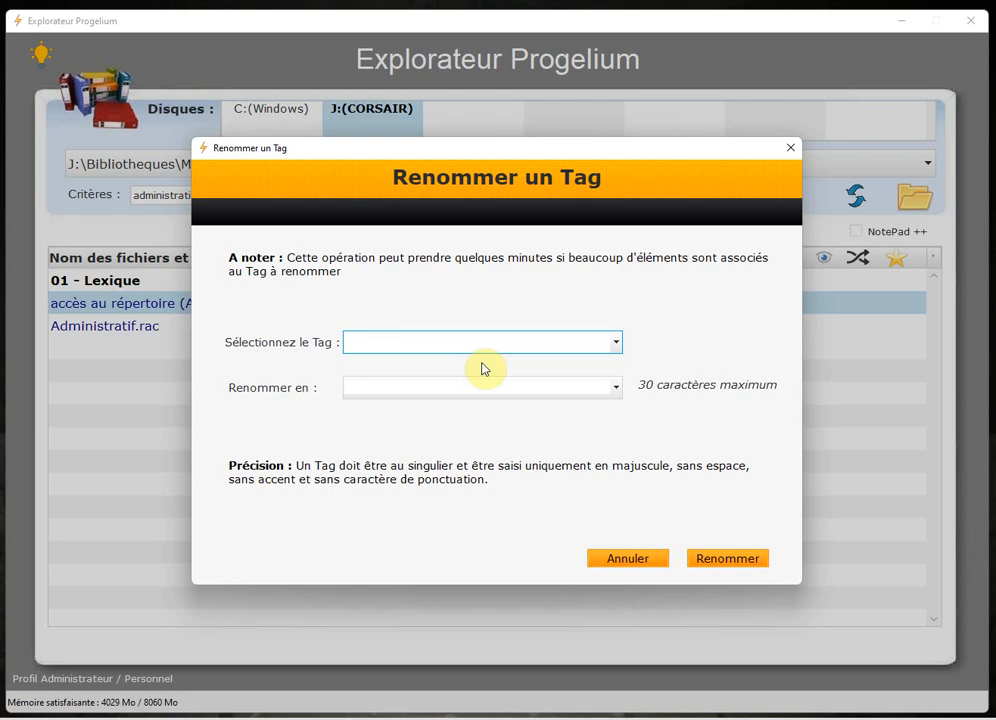
left_click(616, 343)
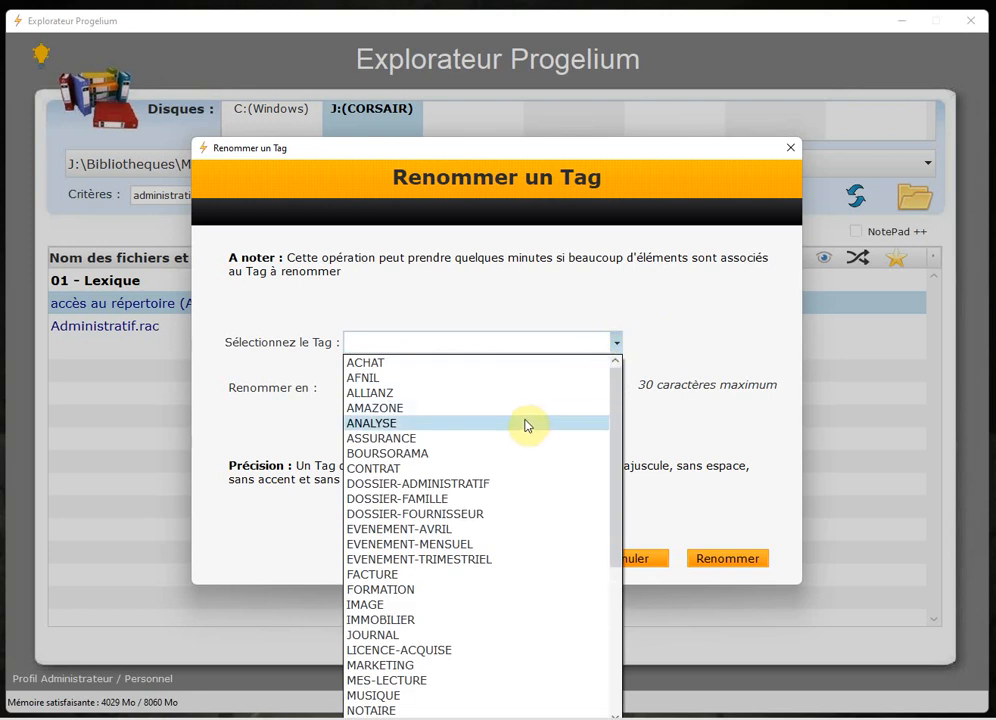
scroll(500, 553, "down", 4)
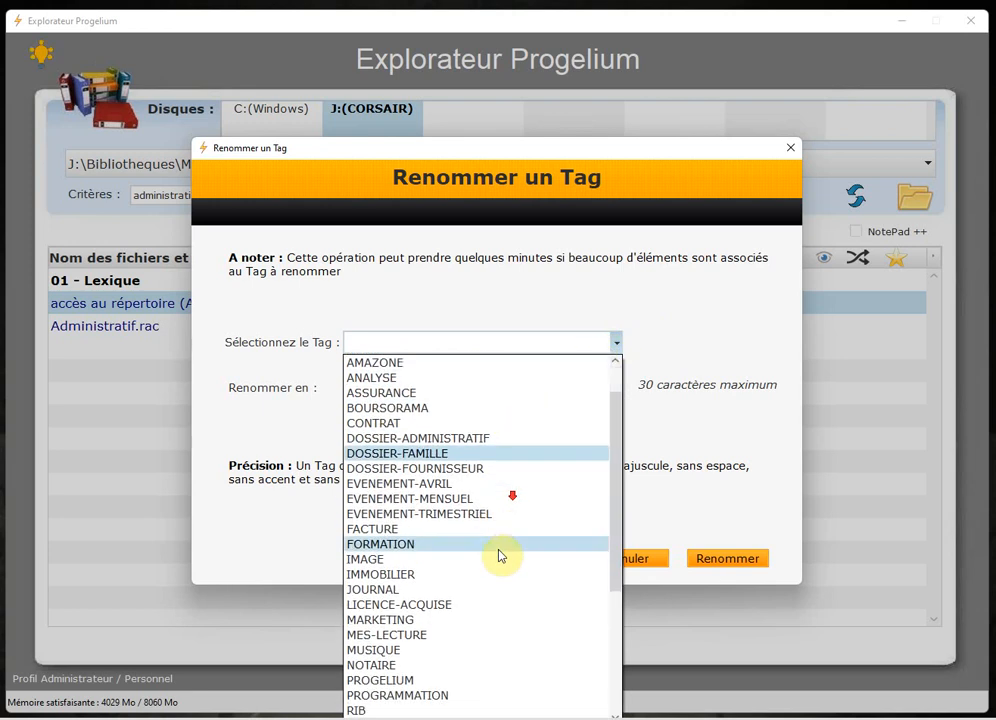
scroll(500, 563, "down", 3)
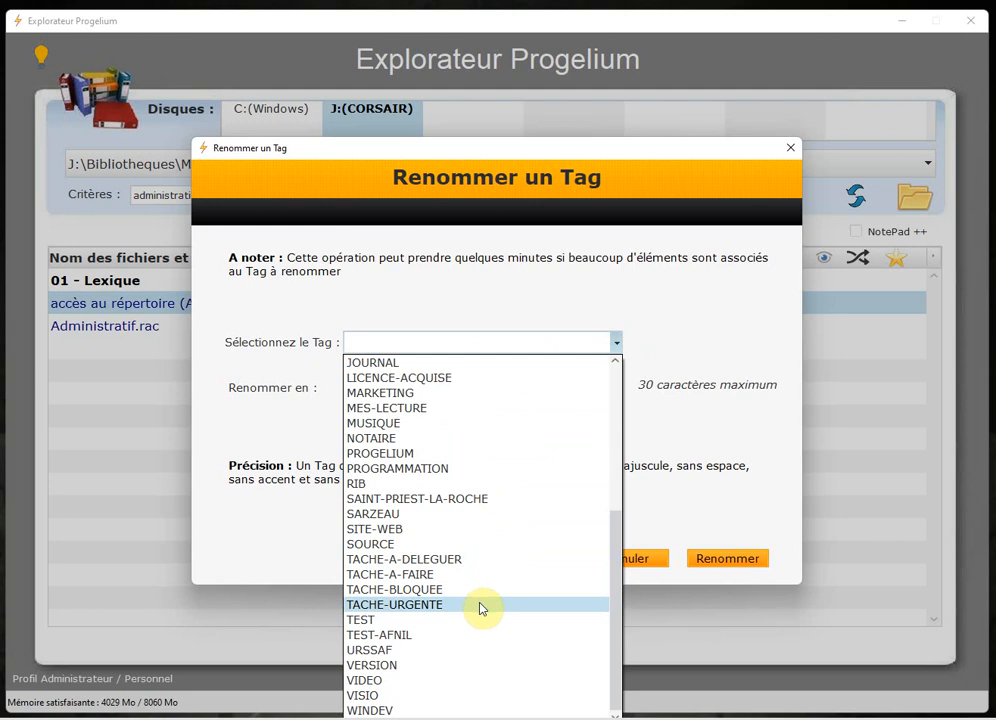
left_click(413, 621)
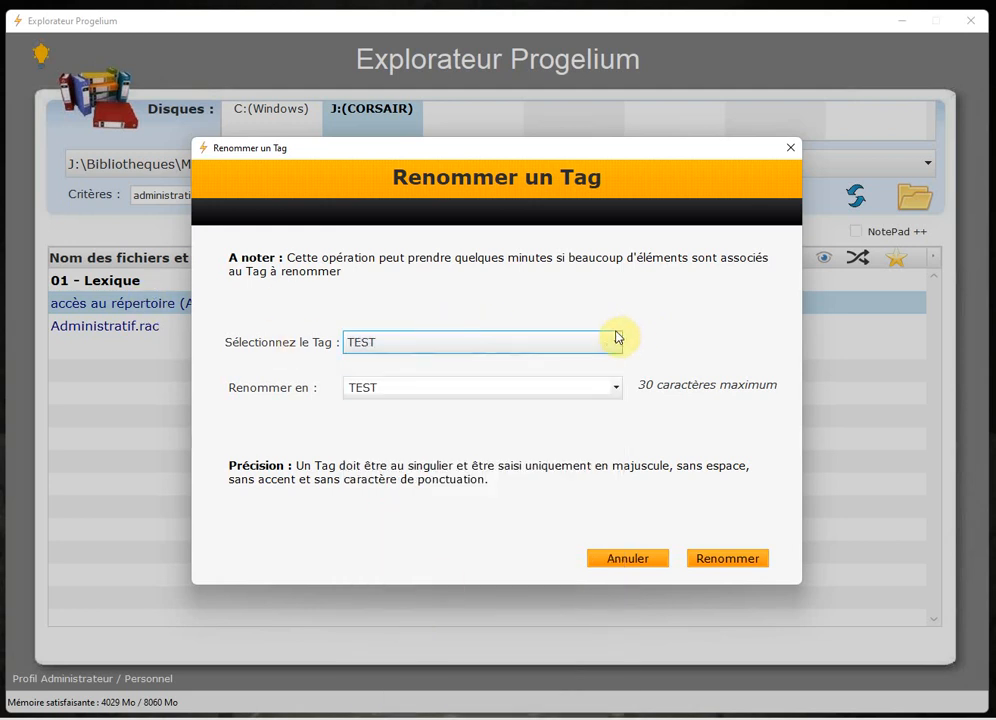
left_click(384, 390)
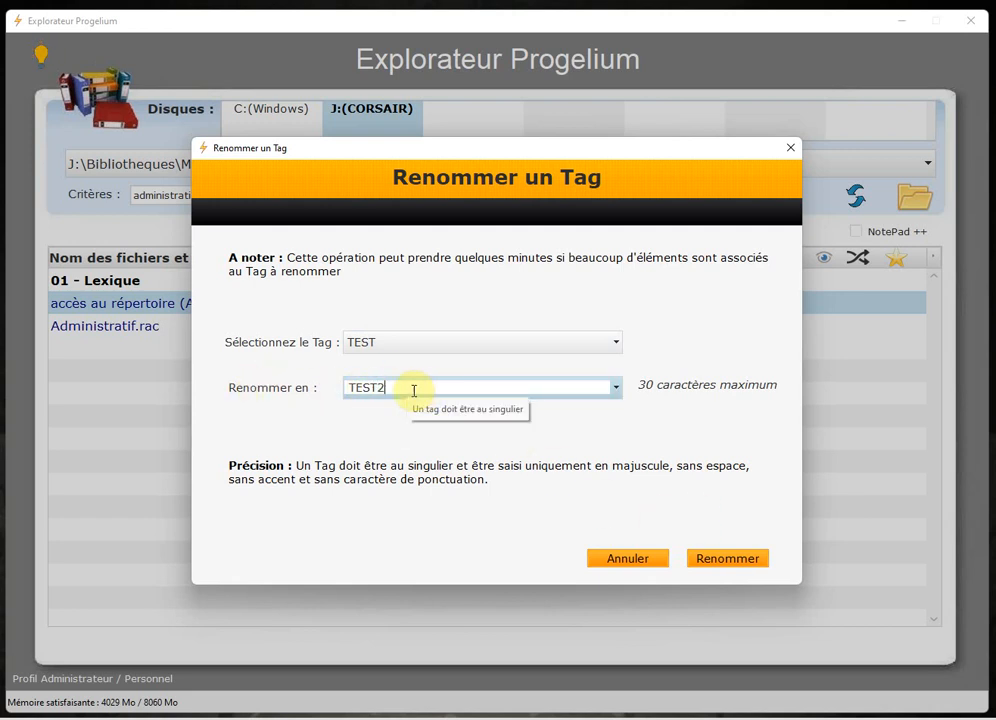
left_click(724, 566)
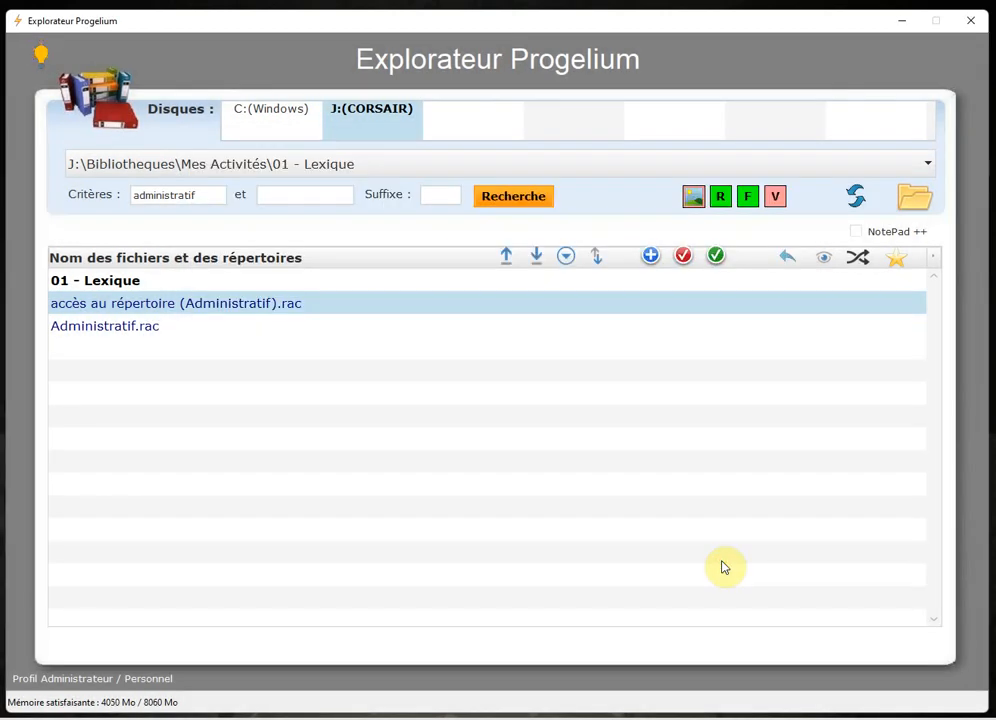
Search the current disk for documents with the generic tag TEST2 in place of DOSSIER-ADMINISTRATIF
right_click(218, 309)
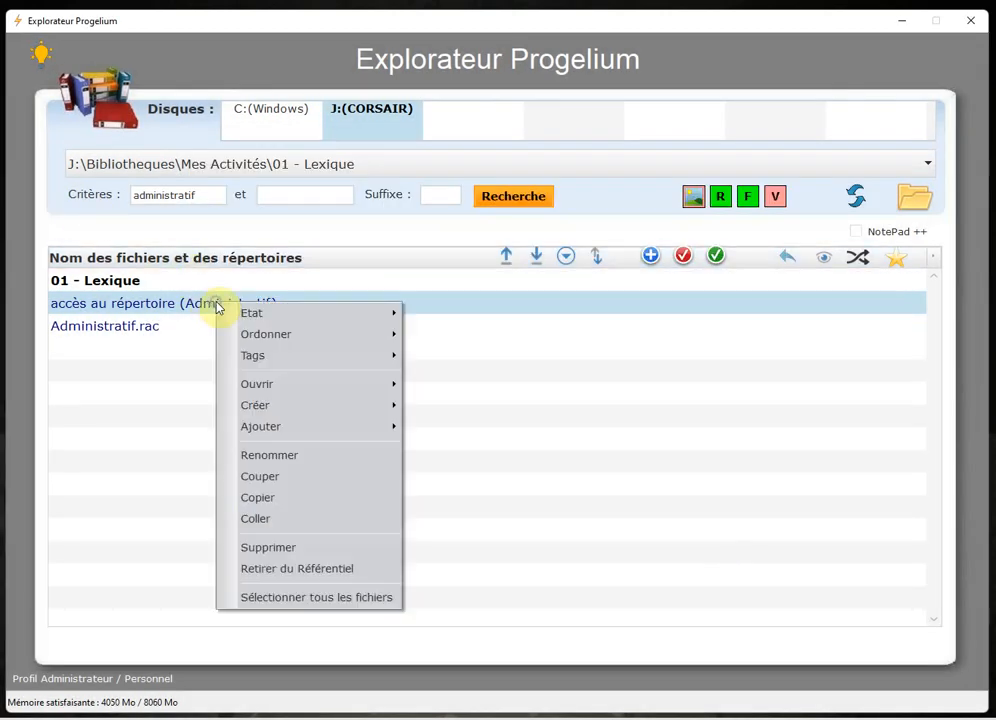
left_click(591, 317)
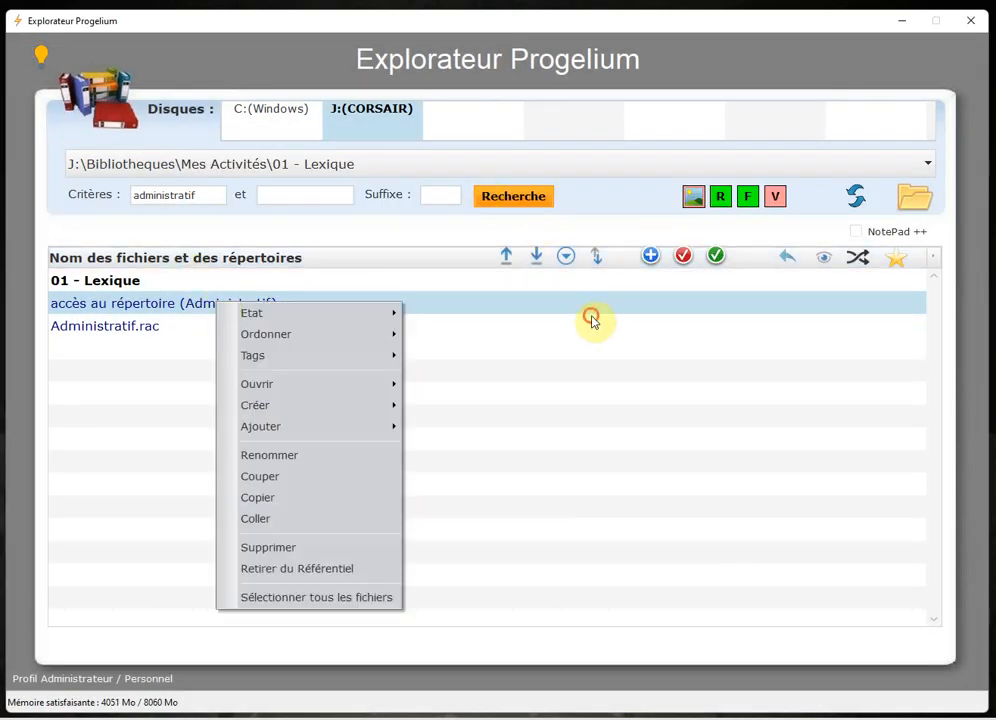
left_click(525, 206)
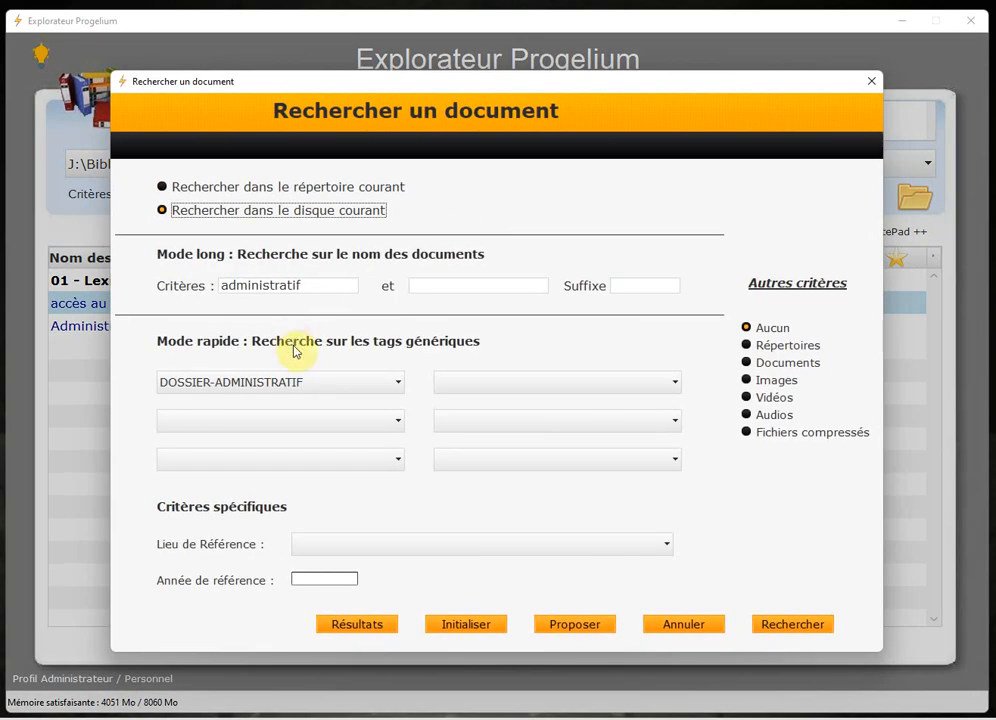
left_click(399, 384)
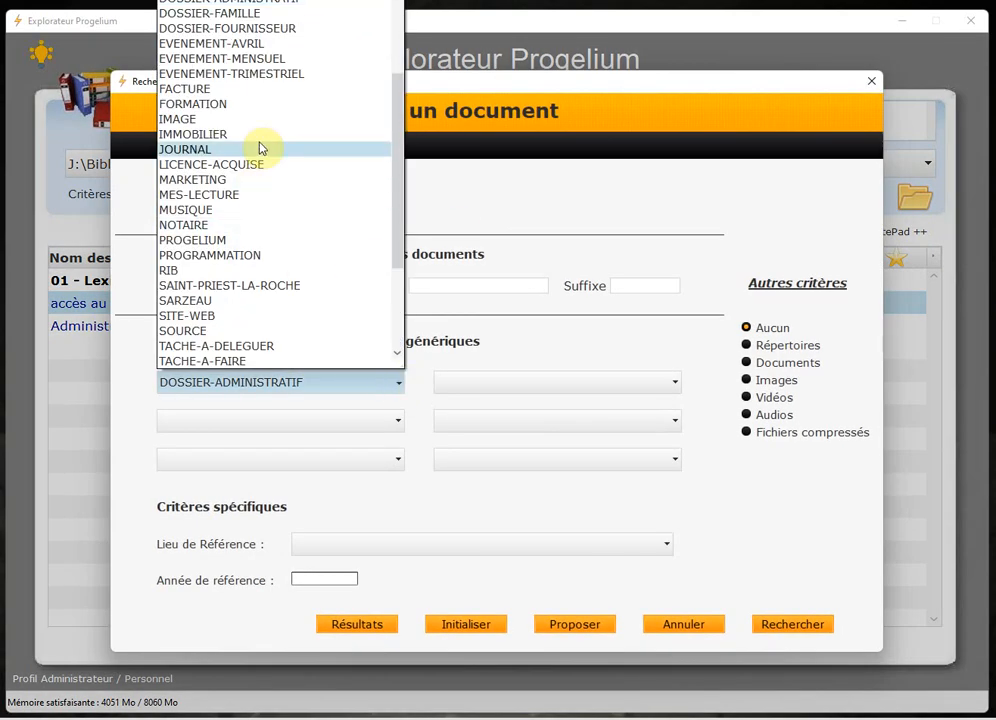
scroll(260, 147, "down", 3)
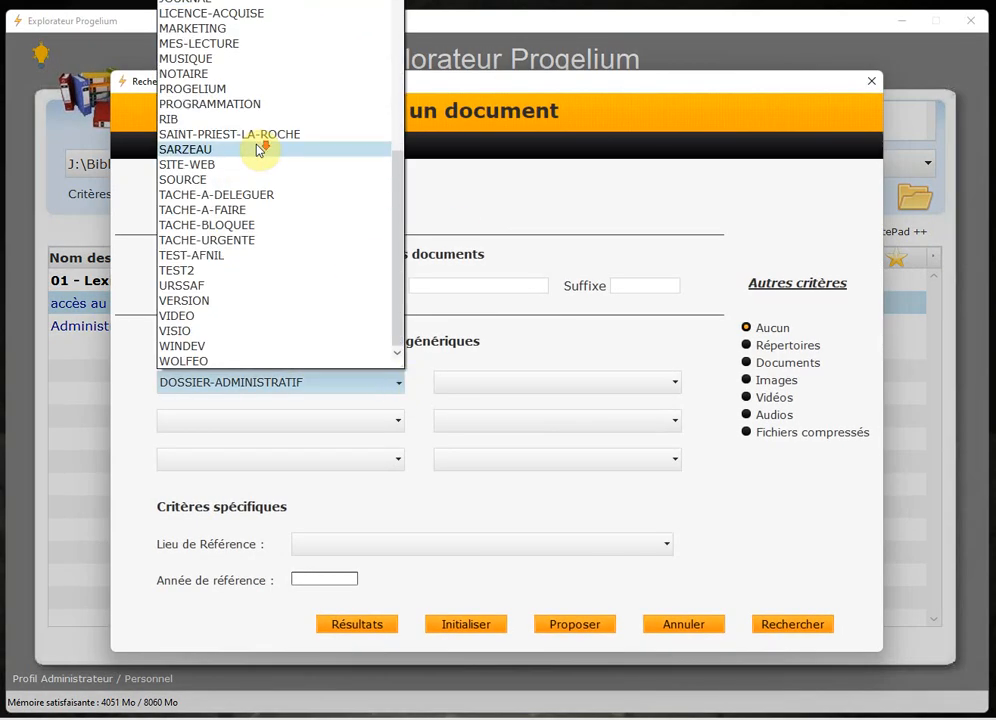
left_click(200, 275)
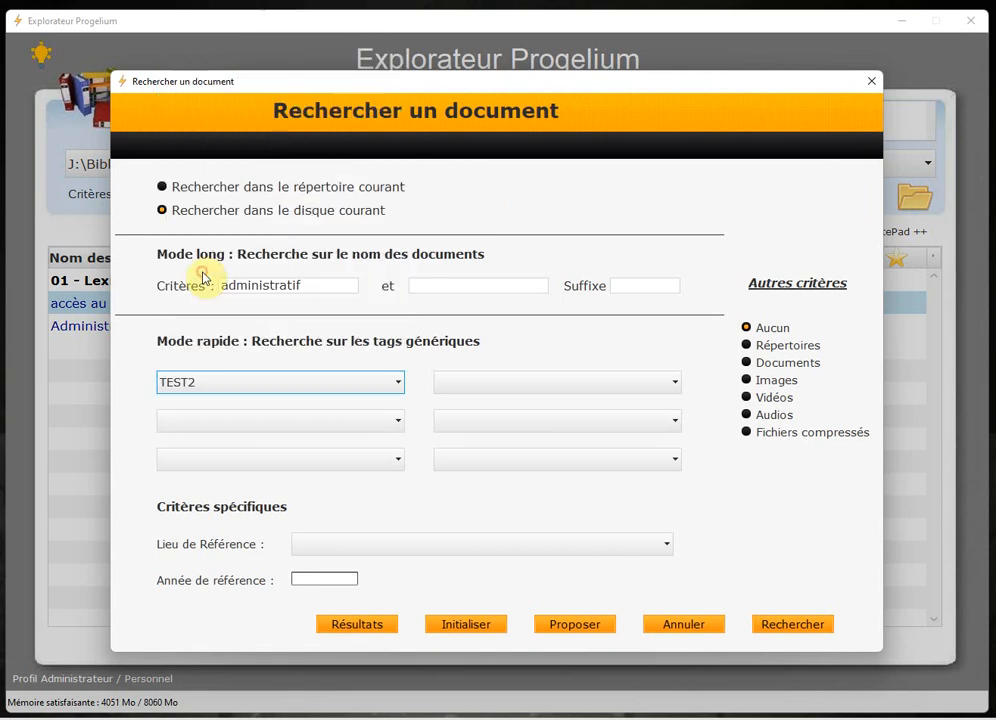
left_click(789, 624)
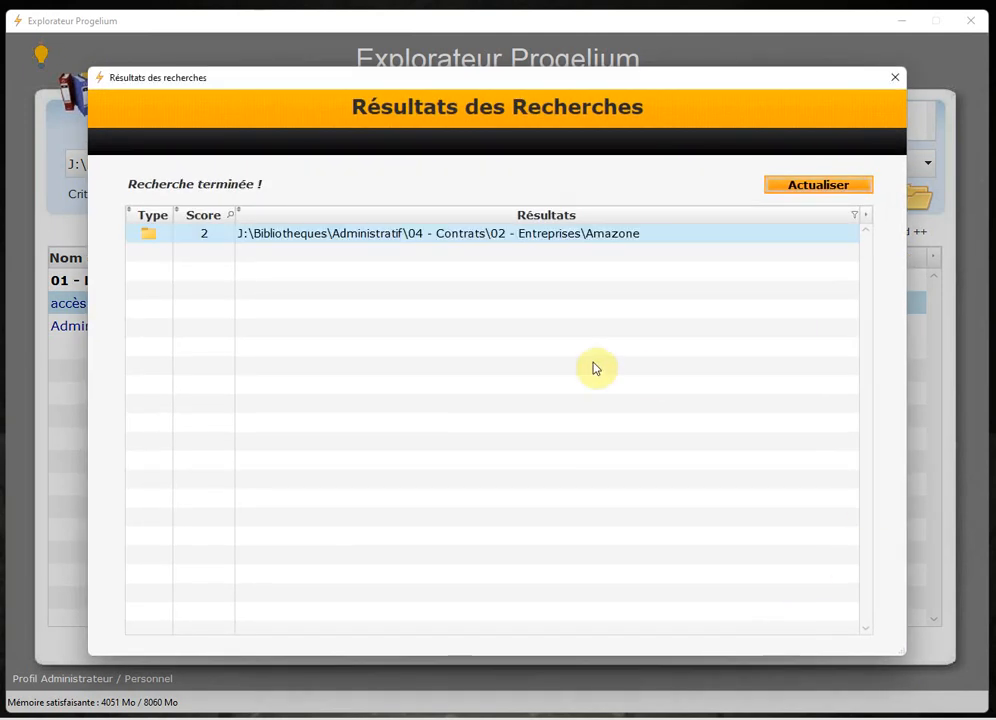
Inspect the tags assigned to the Amazone folder in the search results, then close the tag form and the search windows
right_click(540, 236)
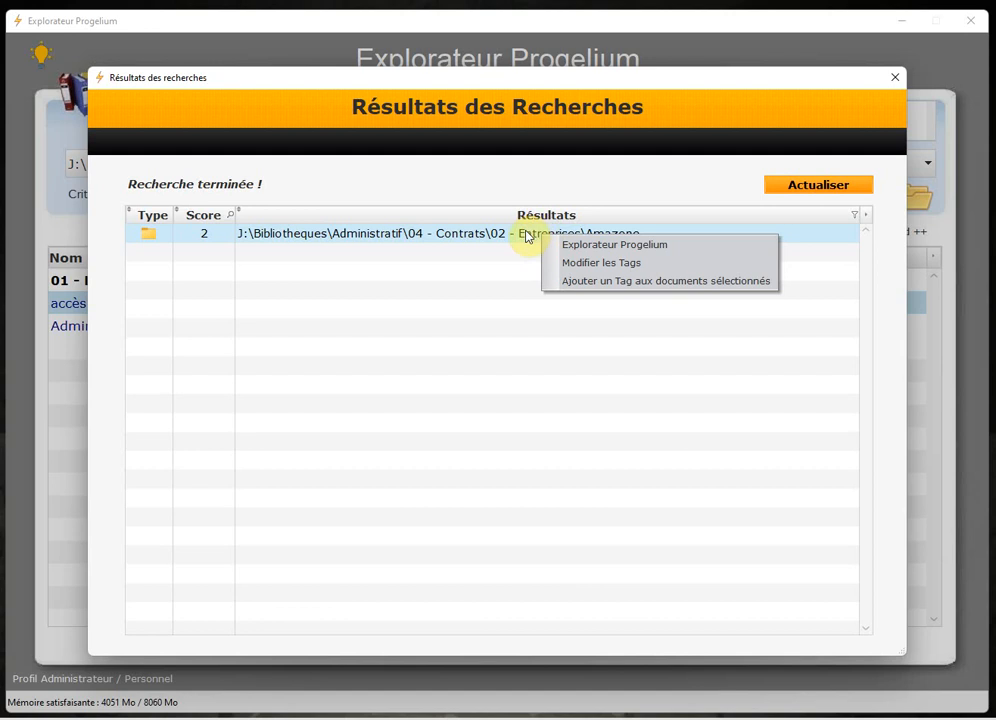
left_click(597, 264)
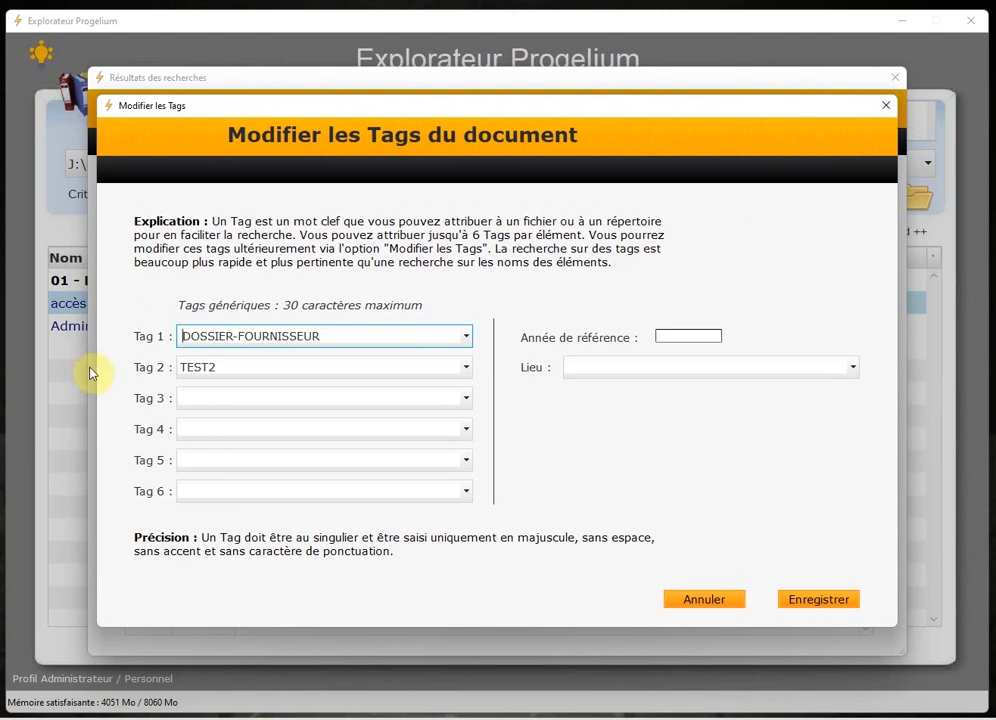
left_click(885, 107)
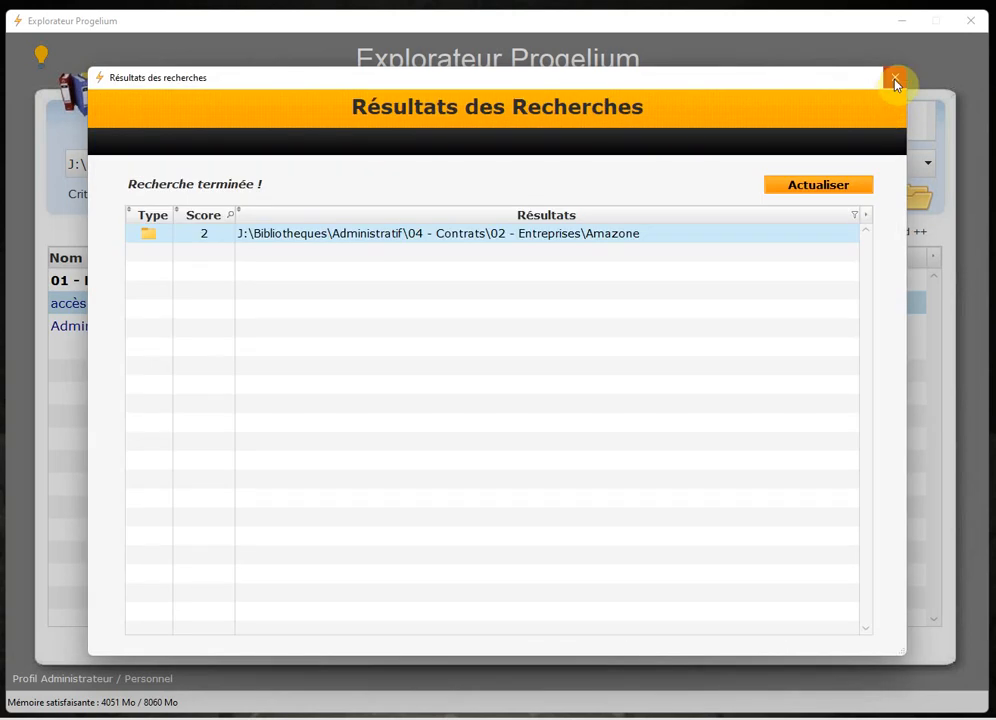
left_click(895, 80)
left_click(869, 82)
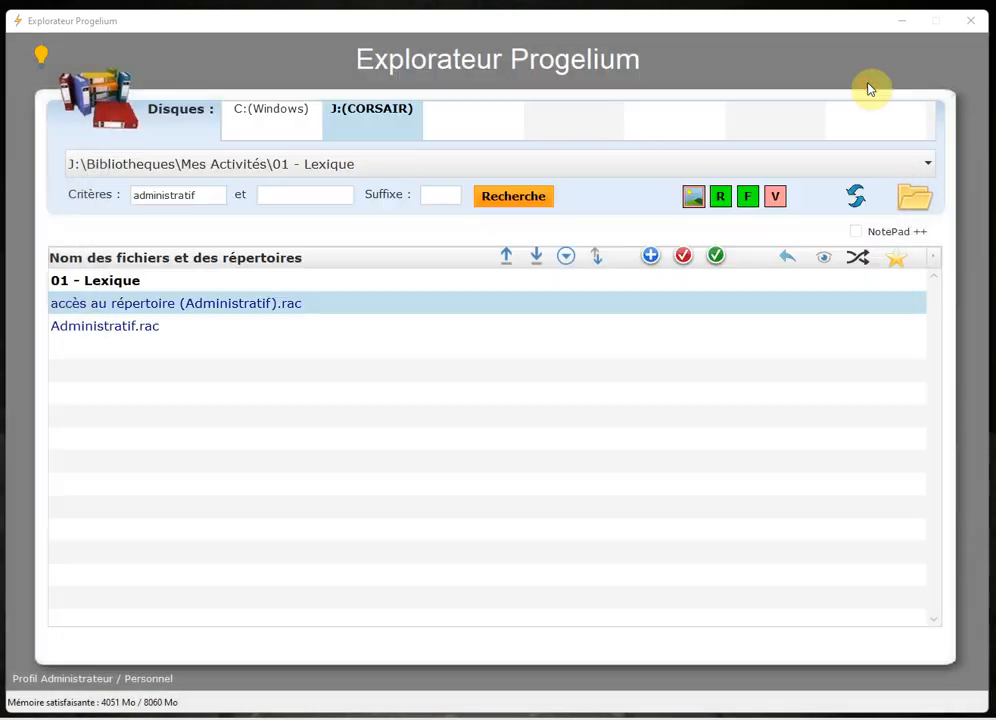
Delete the tag TEST2 from all documents and directories associated with it
right_click(190, 313)
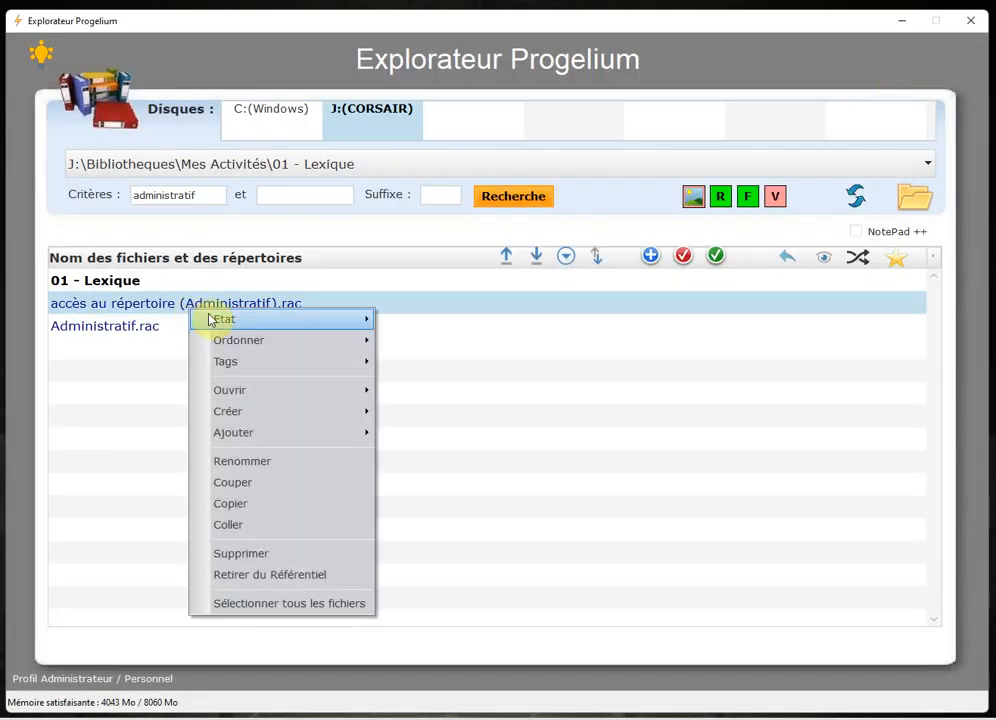
mouse_move(237, 368)
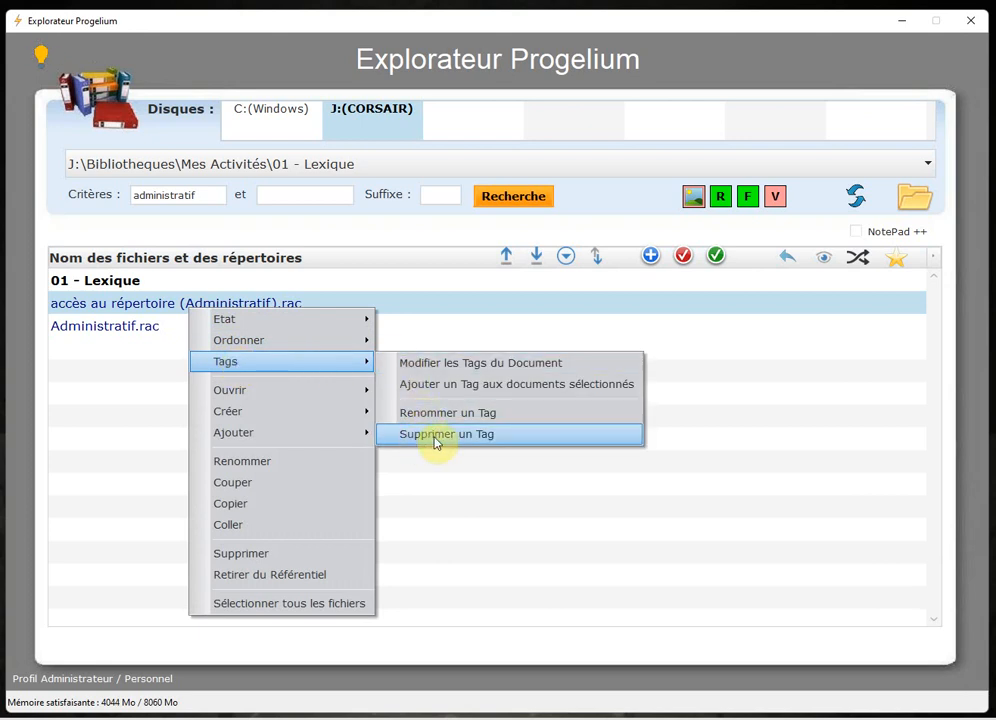
left_click(507, 437)
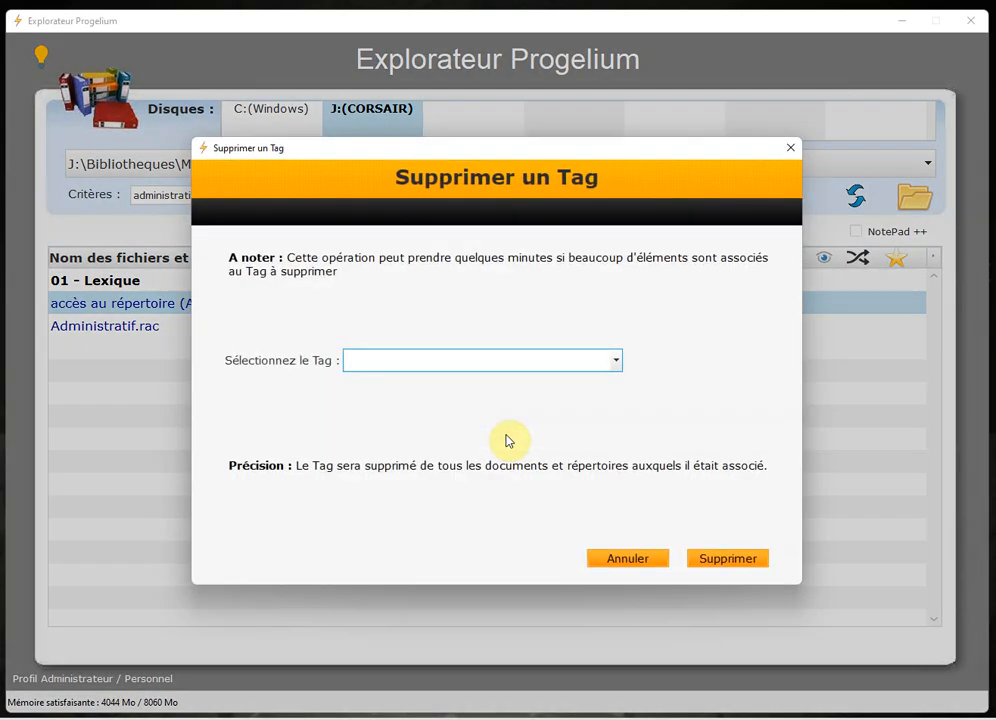
left_click(616, 362)
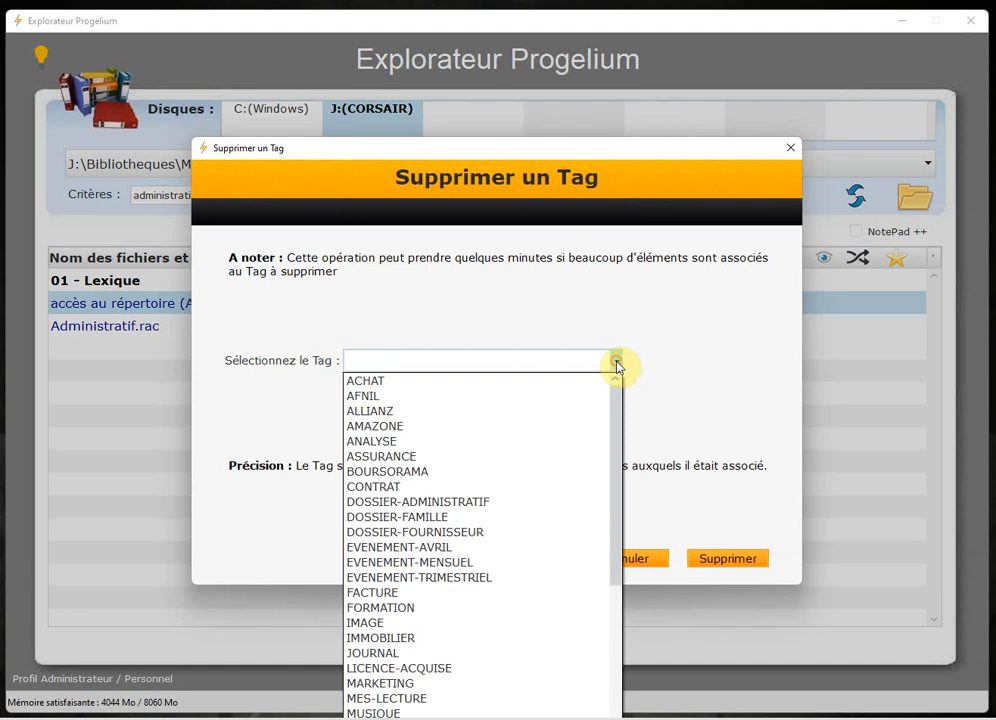
scroll(527, 440, "down", 3)
scroll(527, 440, "down", 3)
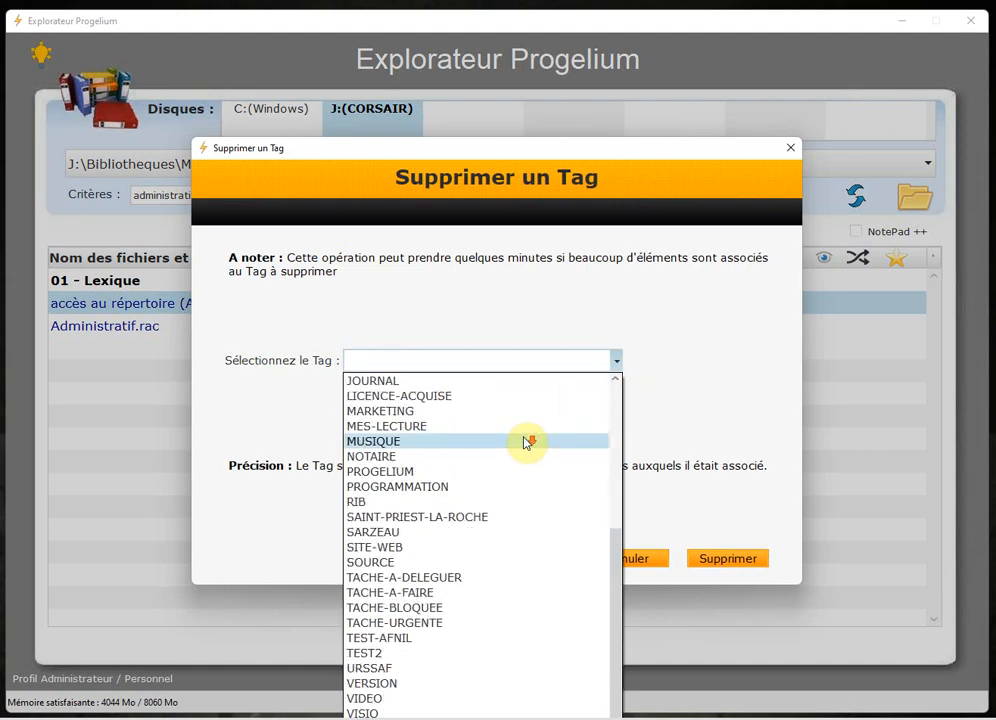
left_click(388, 655)
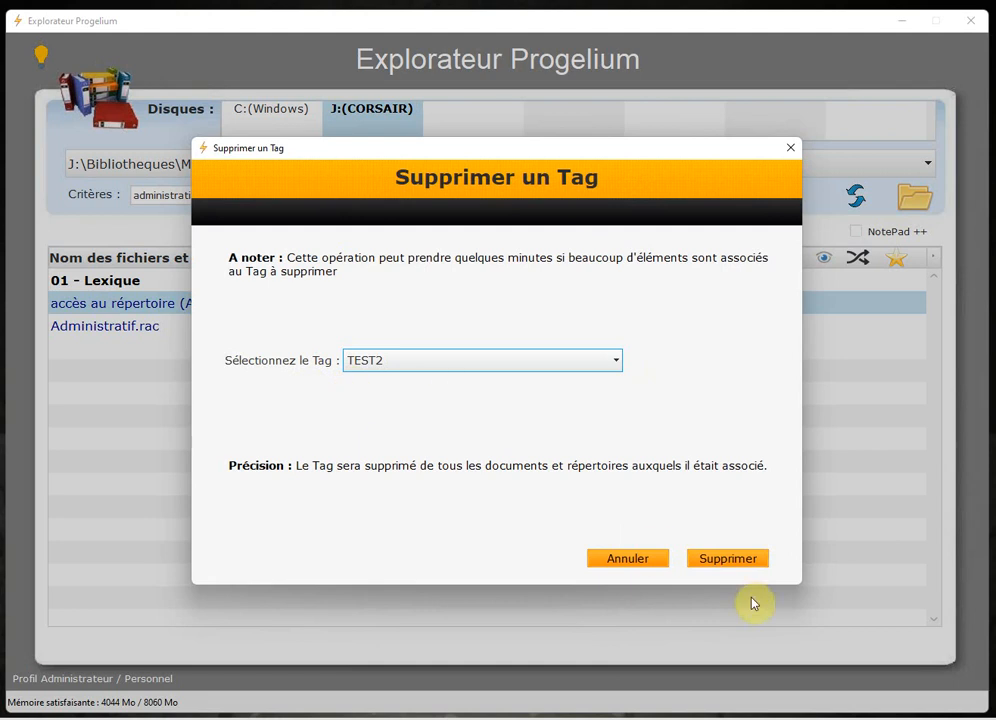
left_click(723, 560)
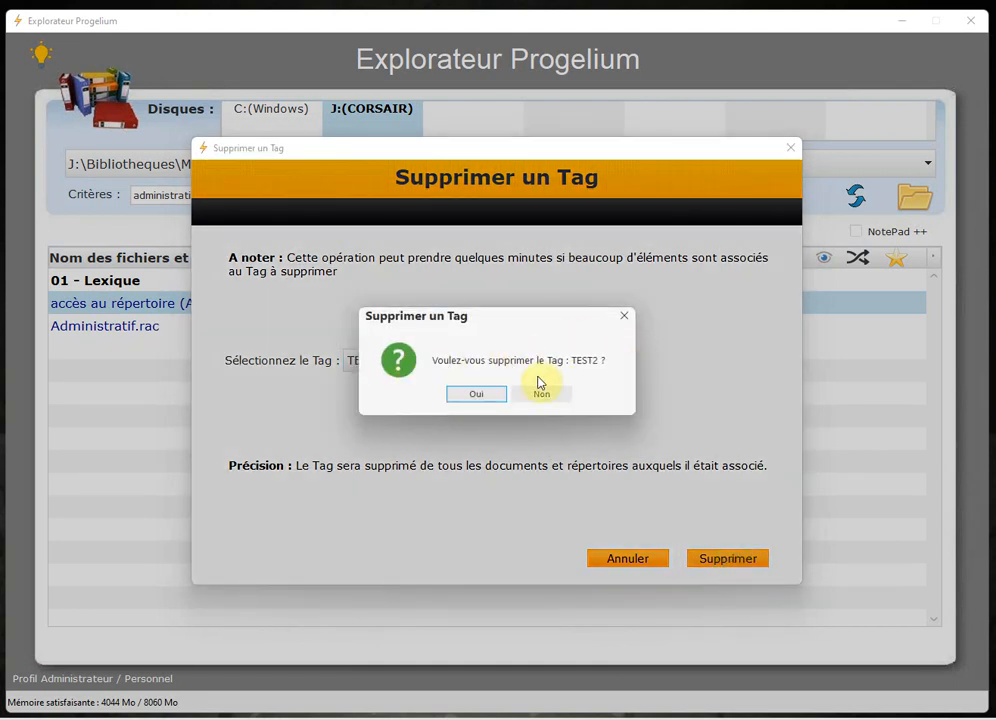
left_click(475, 399)
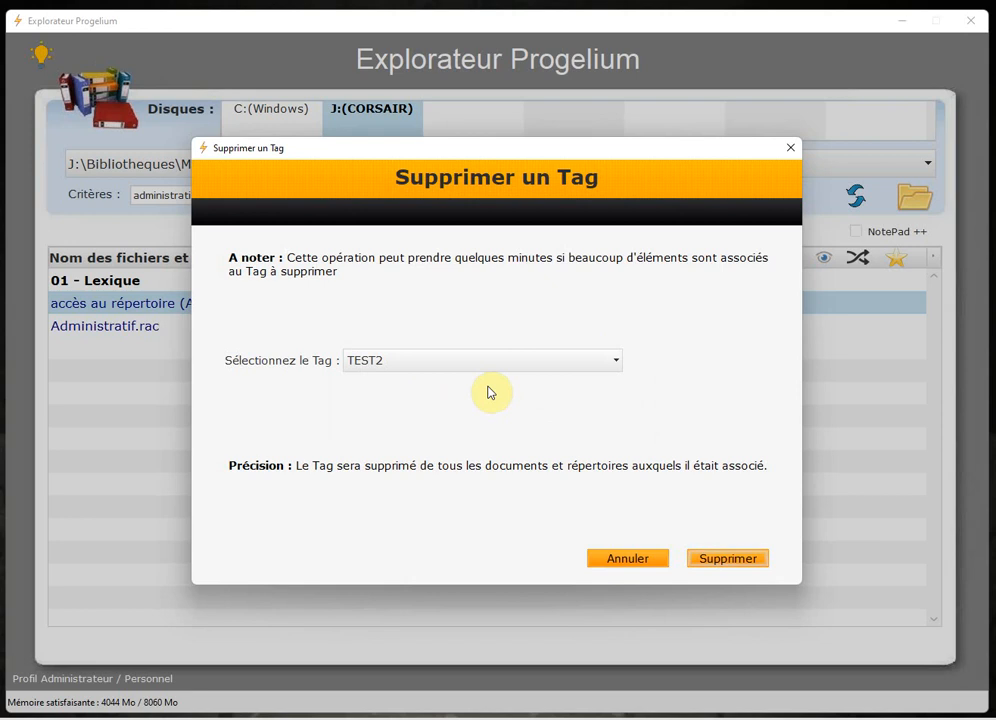
Look through the list of tags available for deletion to check whether TEST2 is still there
left_click(486, 364)
scroll(515, 395, "up", 3)
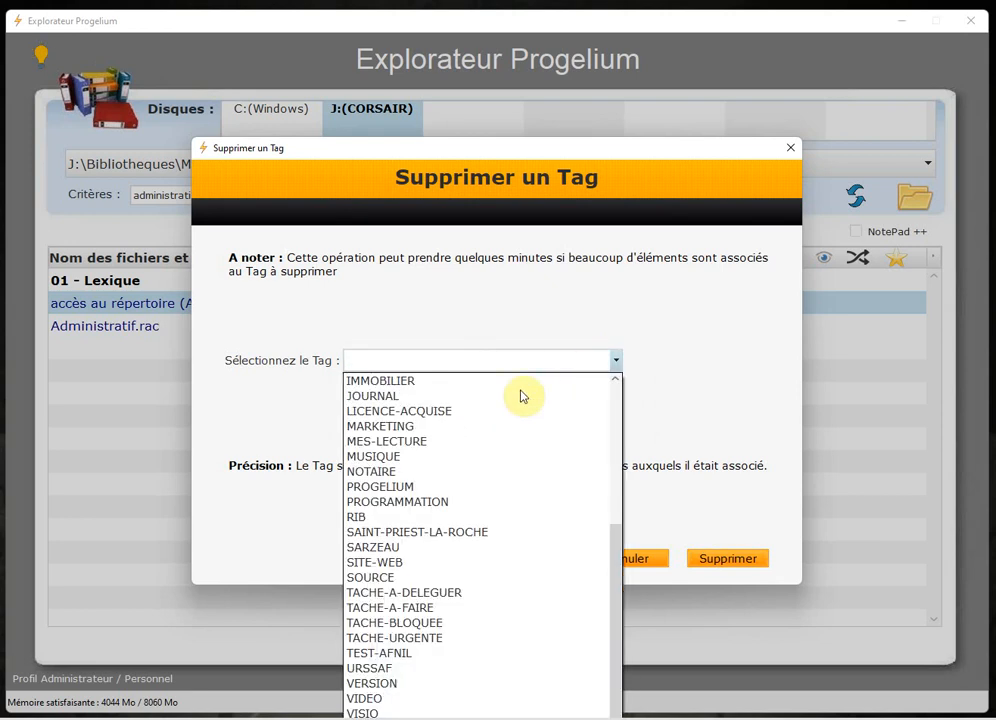
scroll(362, 638, "up", 5)
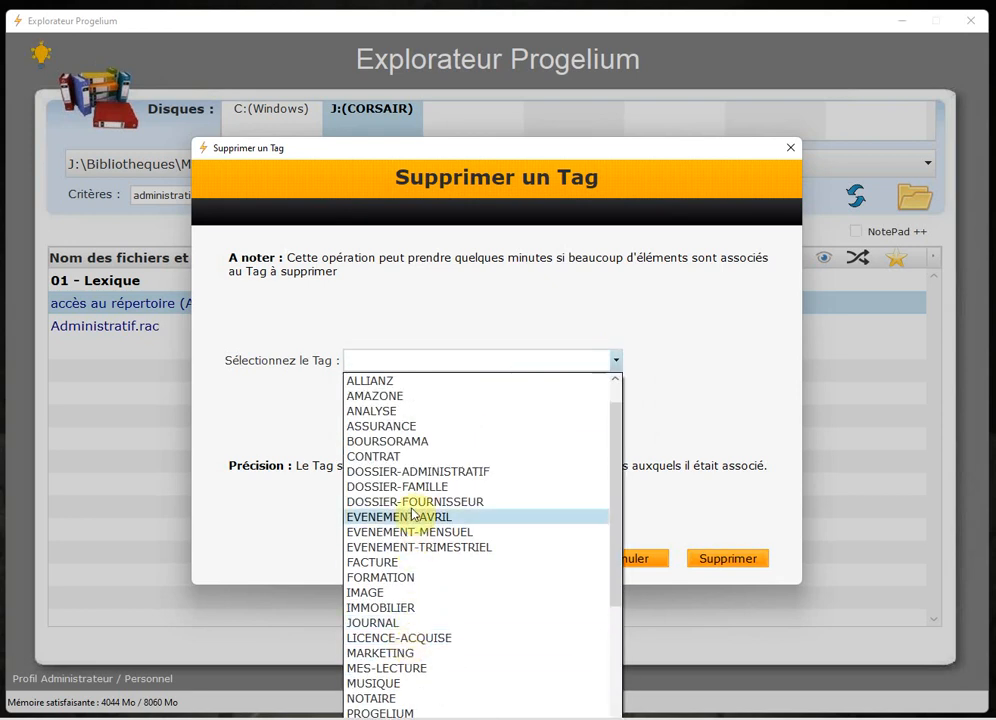
scroll(411, 516, "down", 5)
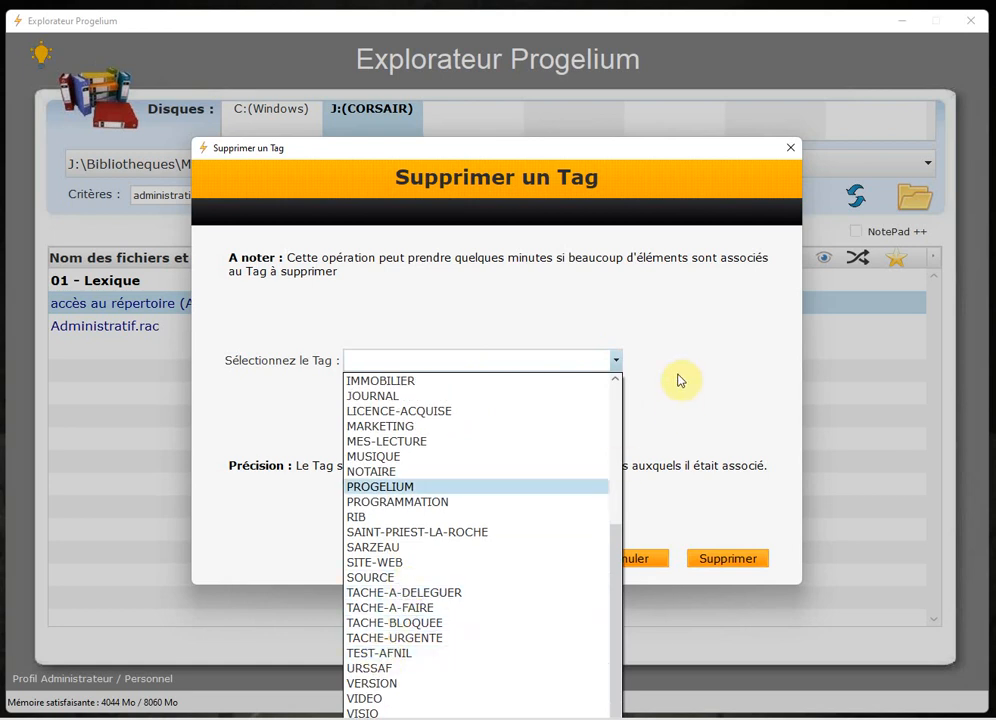
Close the tag deletion form and search the current disk for documents with the generic tag DOSSIER-FOURNISSEUR
left_click(687, 340)
left_click(791, 149)
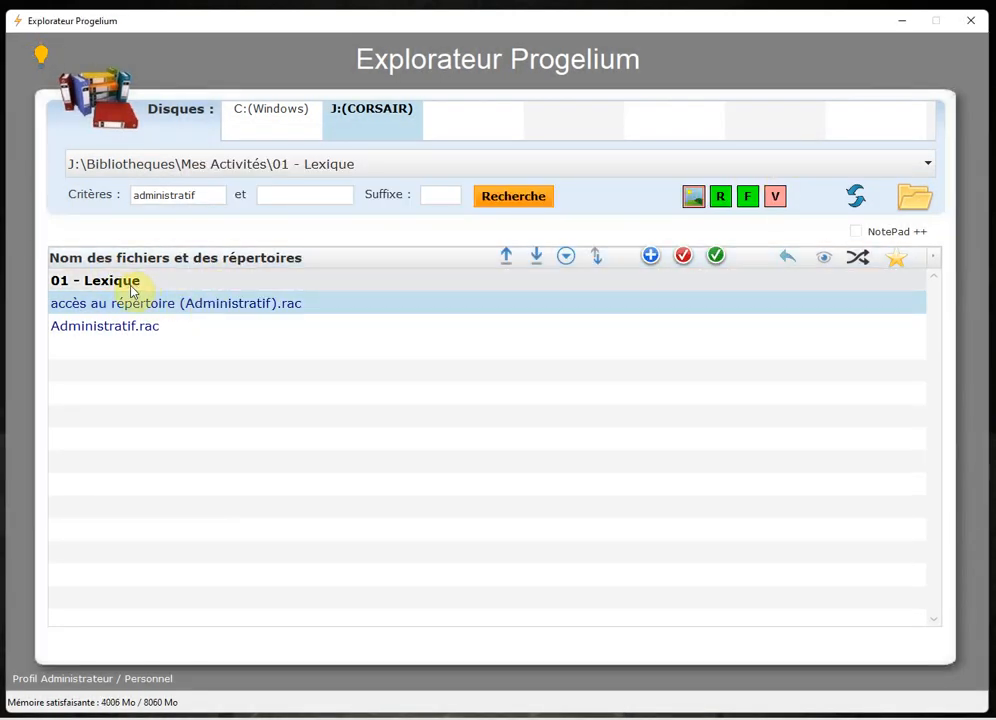
left_click(162, 196)
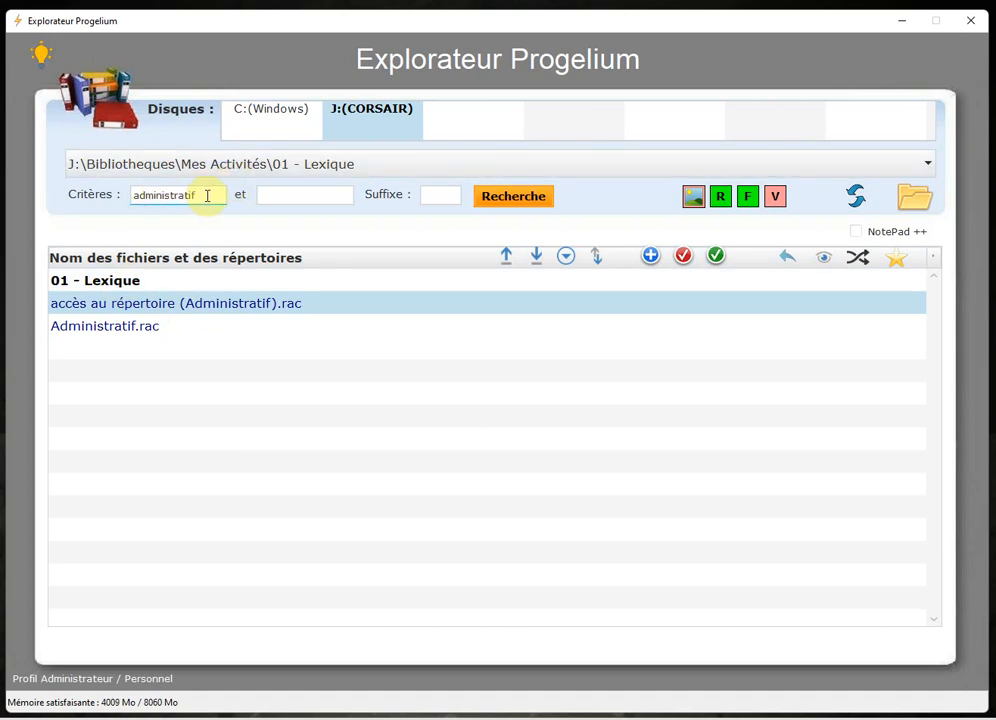
double_click(207, 196)
left_click(514, 197)
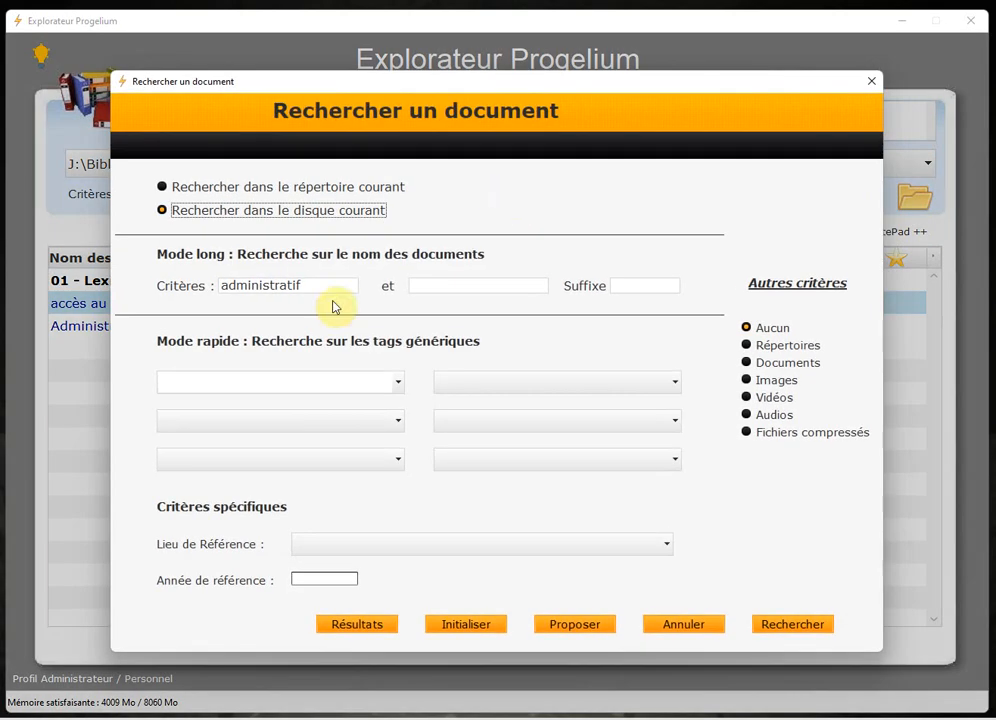
left_click(397, 382)
left_click(210, 149)
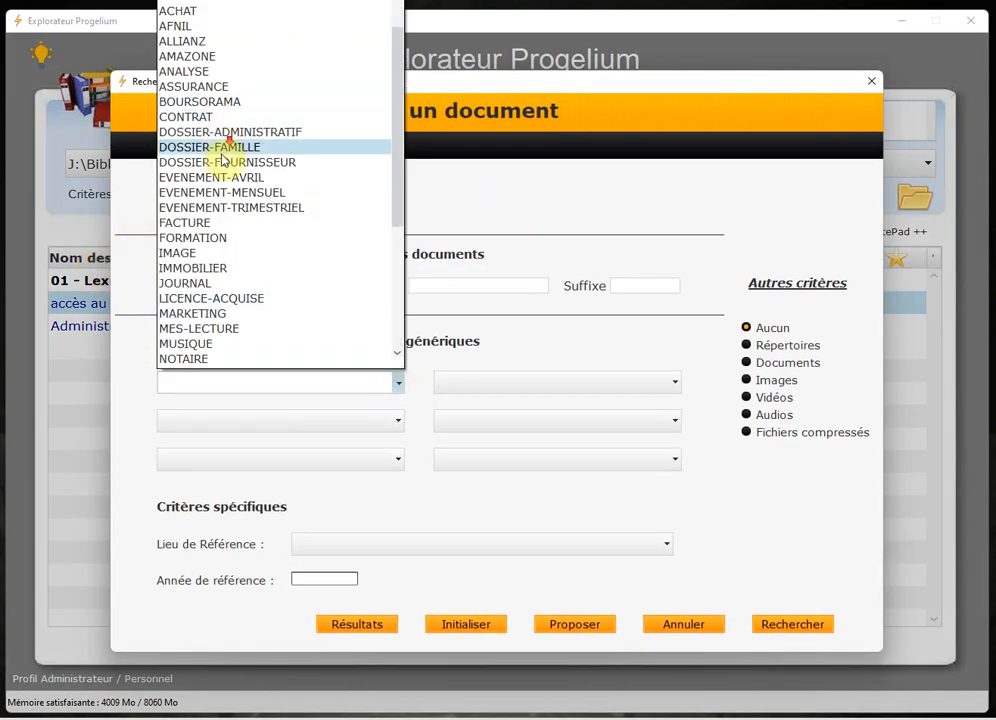
scroll(229, 165, "down", 1)
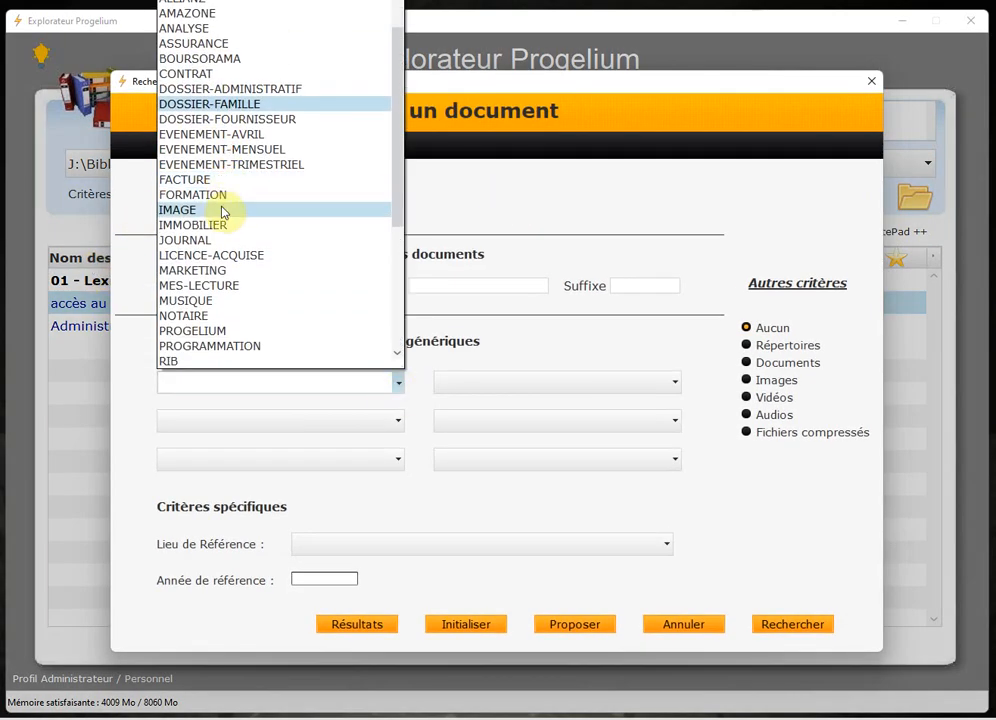
left_click(250, 119)
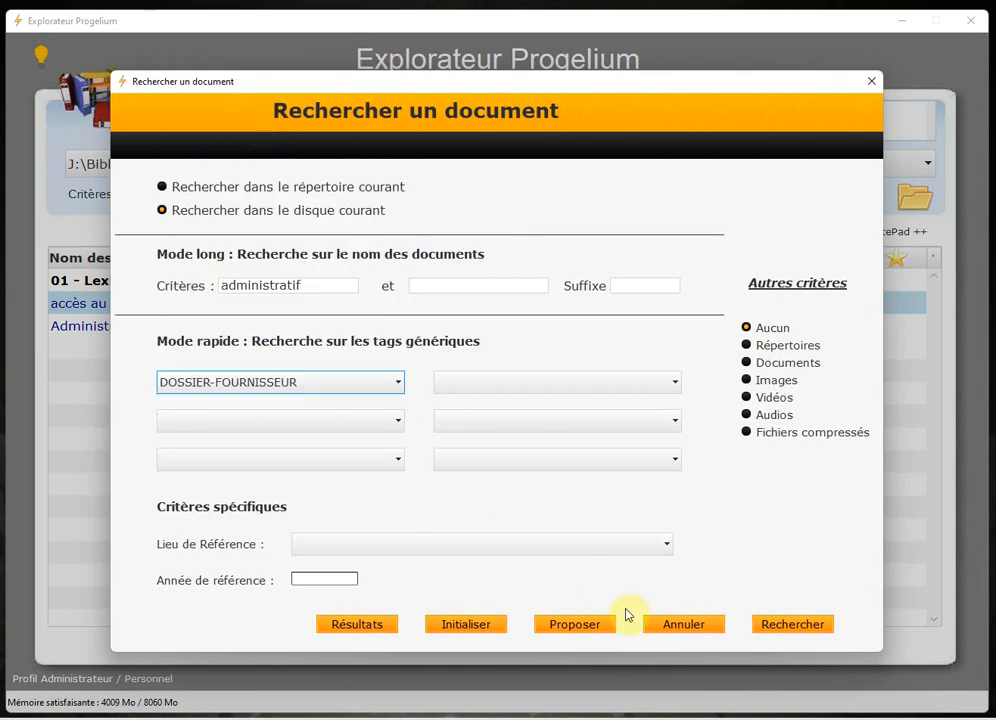
left_click(803, 624)
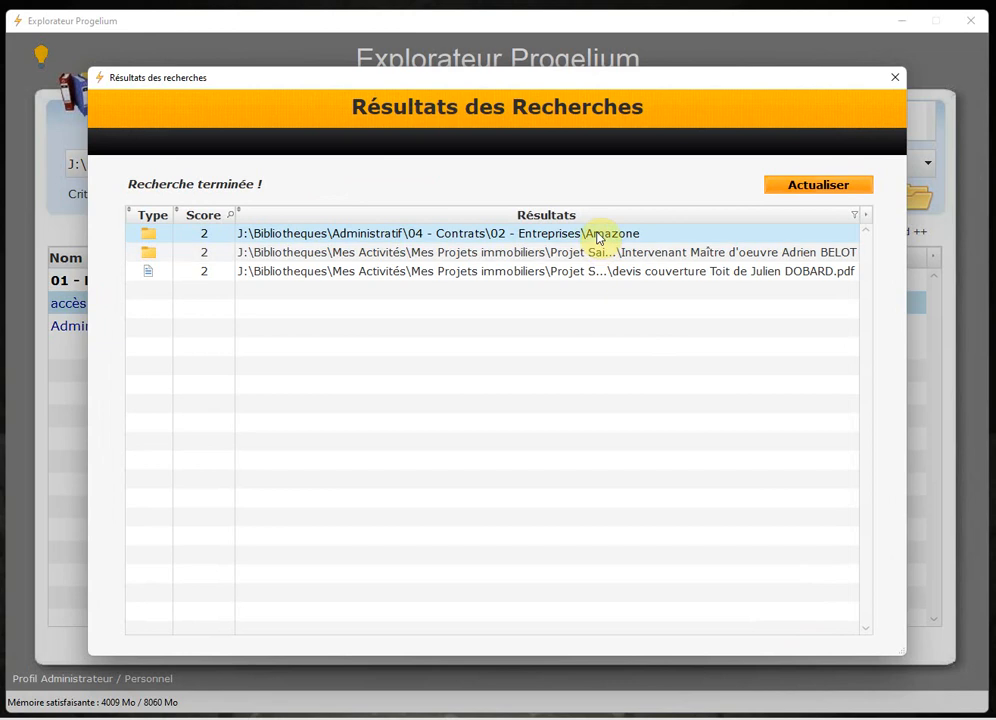
Open the Amazone folder from the search results, inspect its assigned tags, and close the tag form without changes
double_click(596, 236)
right_click(113, 284)
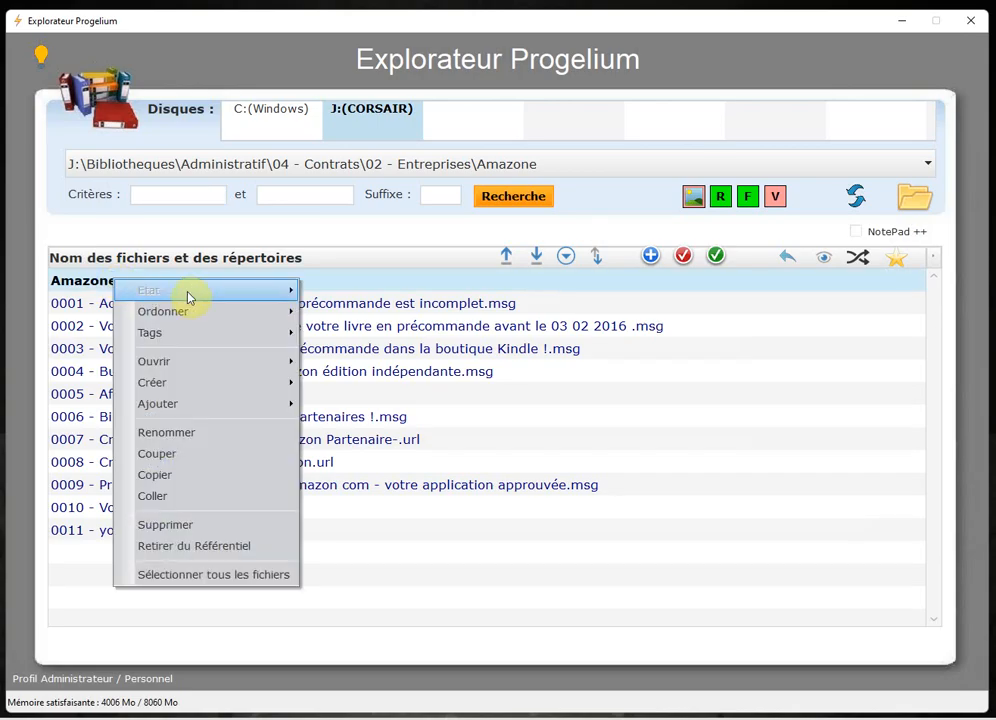
mouse_move(191, 335)
left_click(343, 333)
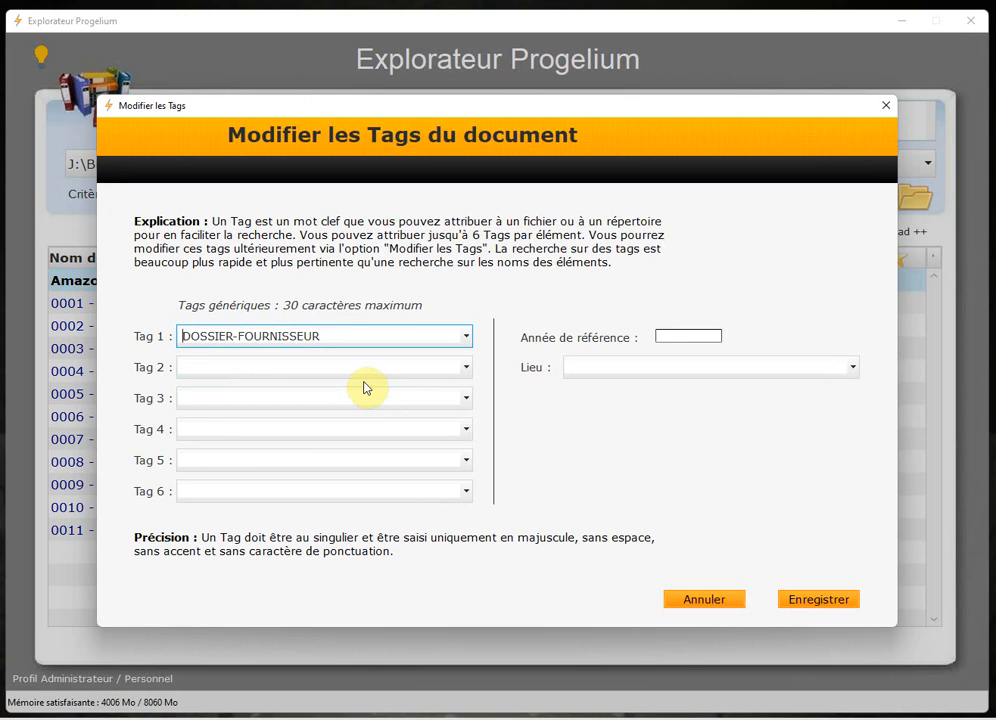
left_click(886, 106)
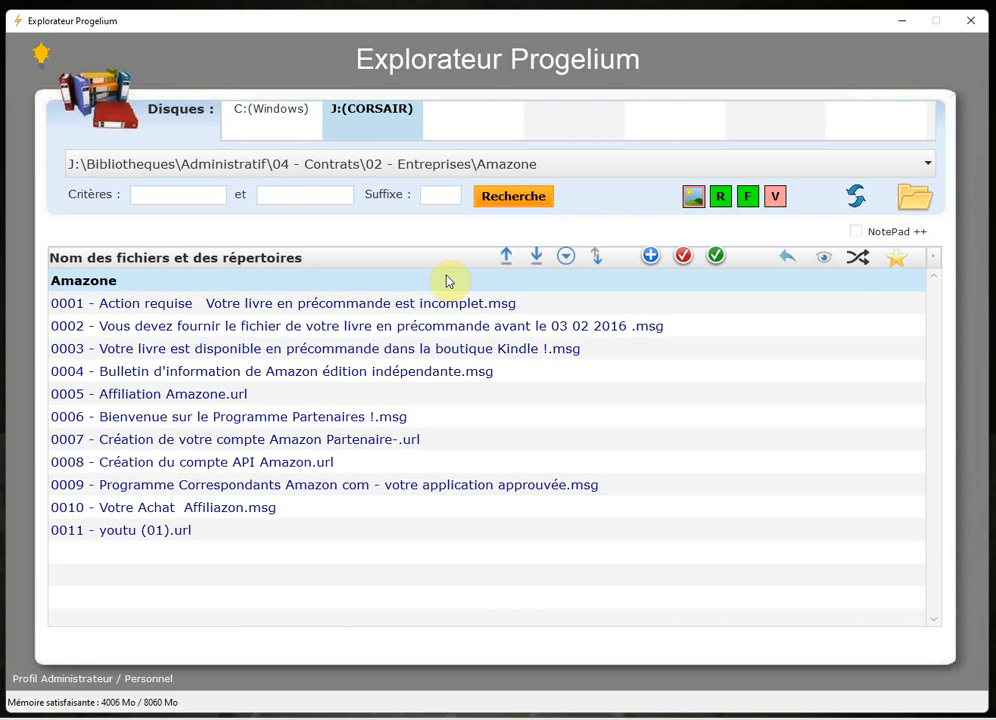
Replace the generic tag criterion with PROGELIUM in a new document search and have associated tags proposed
left_click(515, 196)
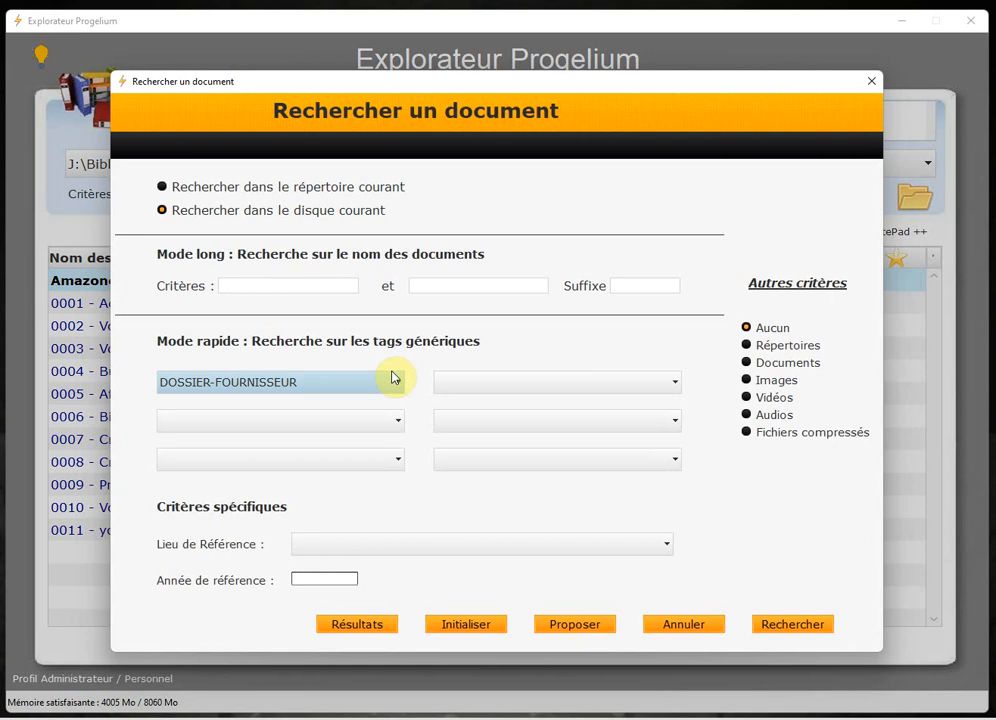
left_click(393, 381)
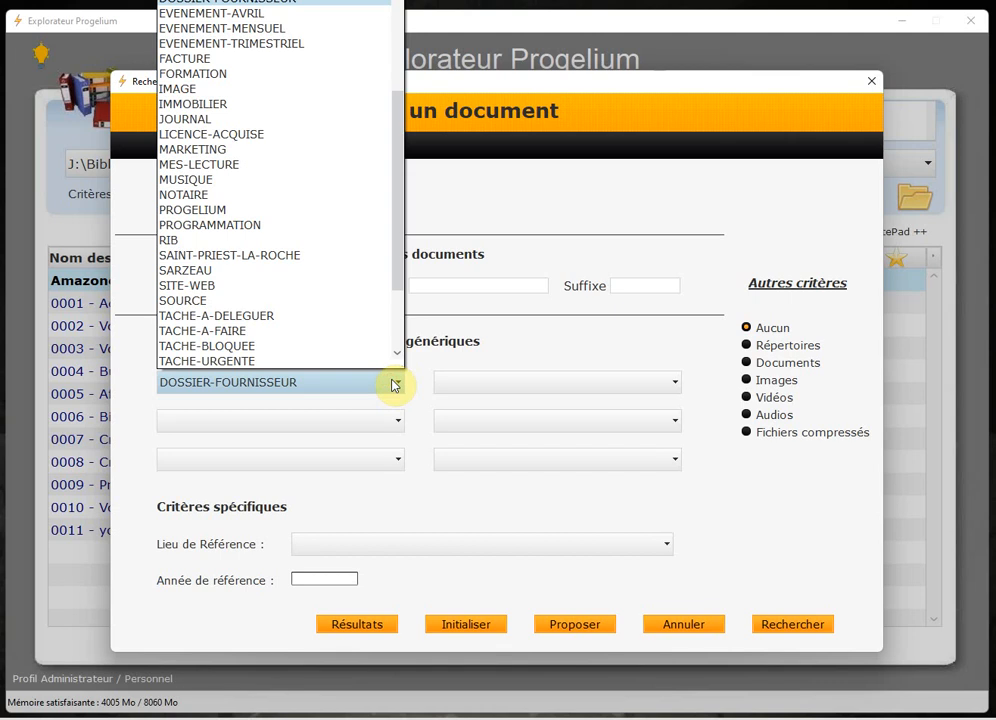
scroll(289, 118, "up", 3)
scroll(289, 118, "down", 2)
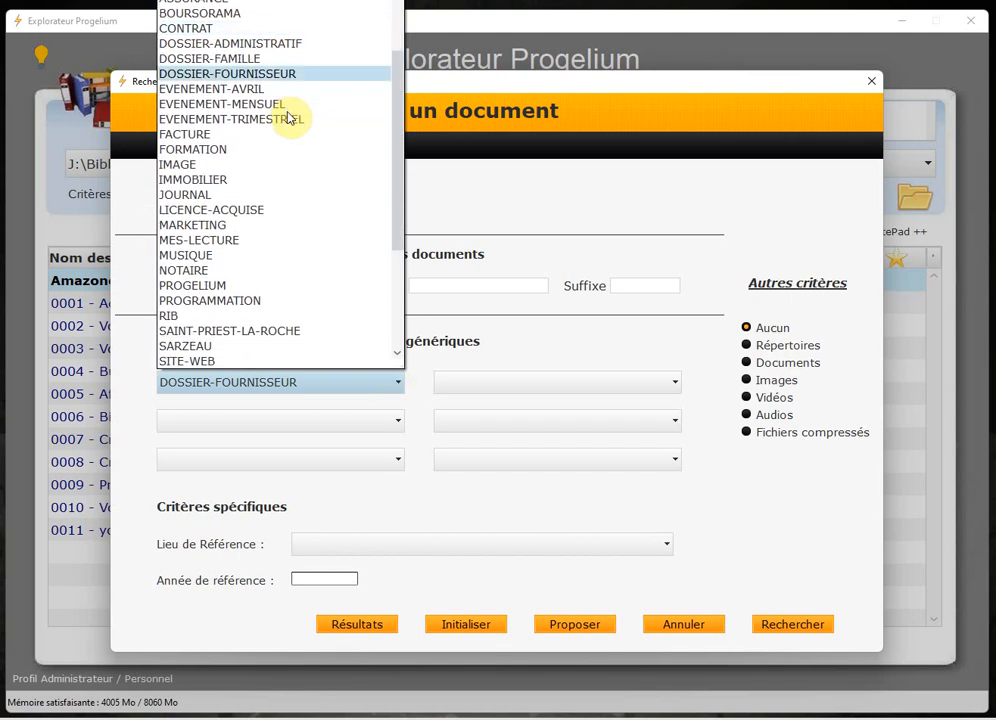
left_click(262, 285)
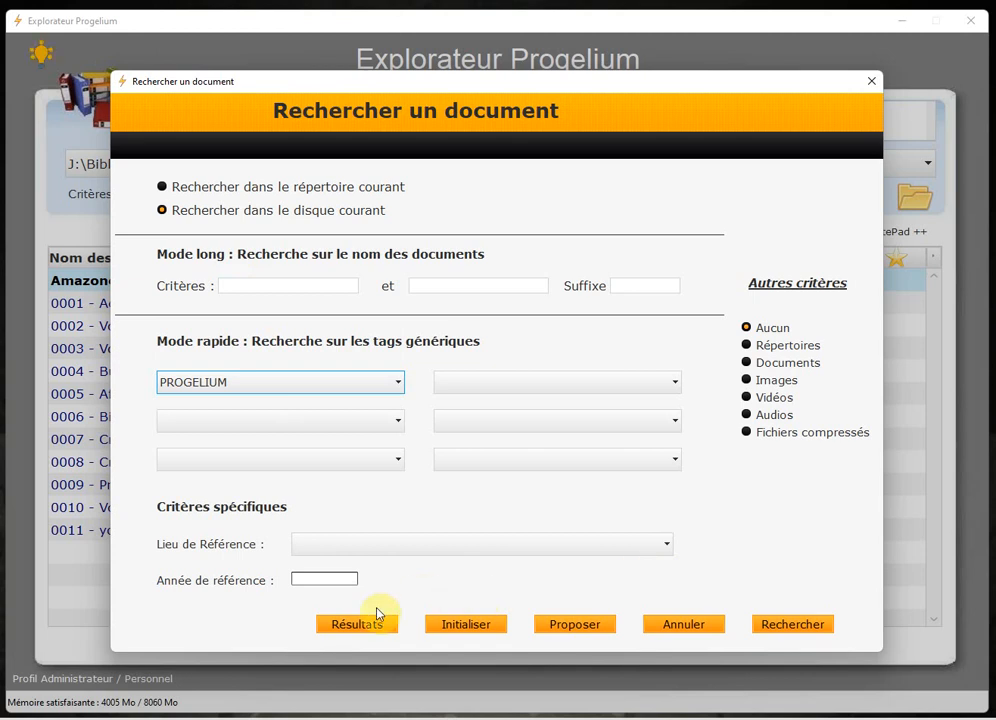
left_click(585, 629)
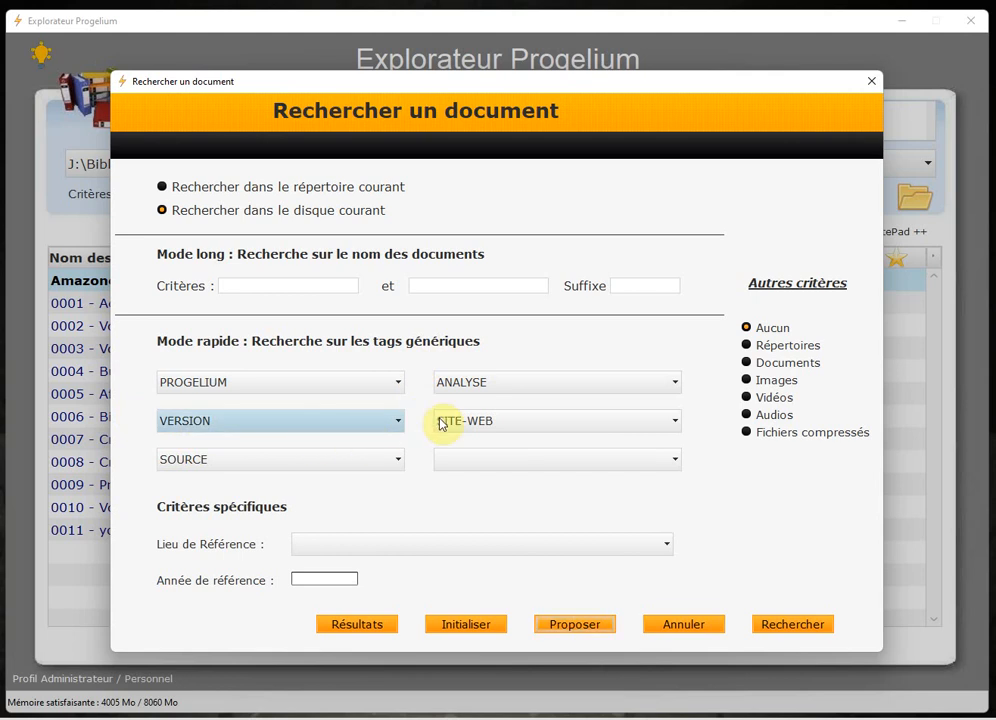
Clear the proposed tags ANALYSE and SITE-WEB, run the search with PROGELIUM, VERSION and SOURCE, and close the results
right_click(499, 384)
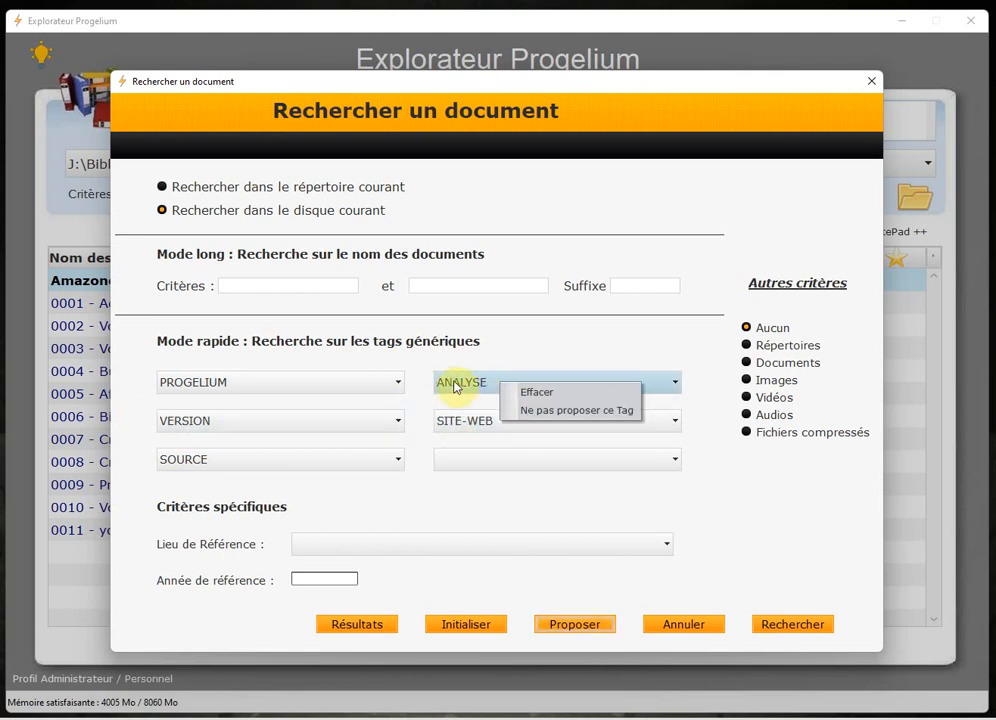
left_click(543, 393)
right_click(499, 424)
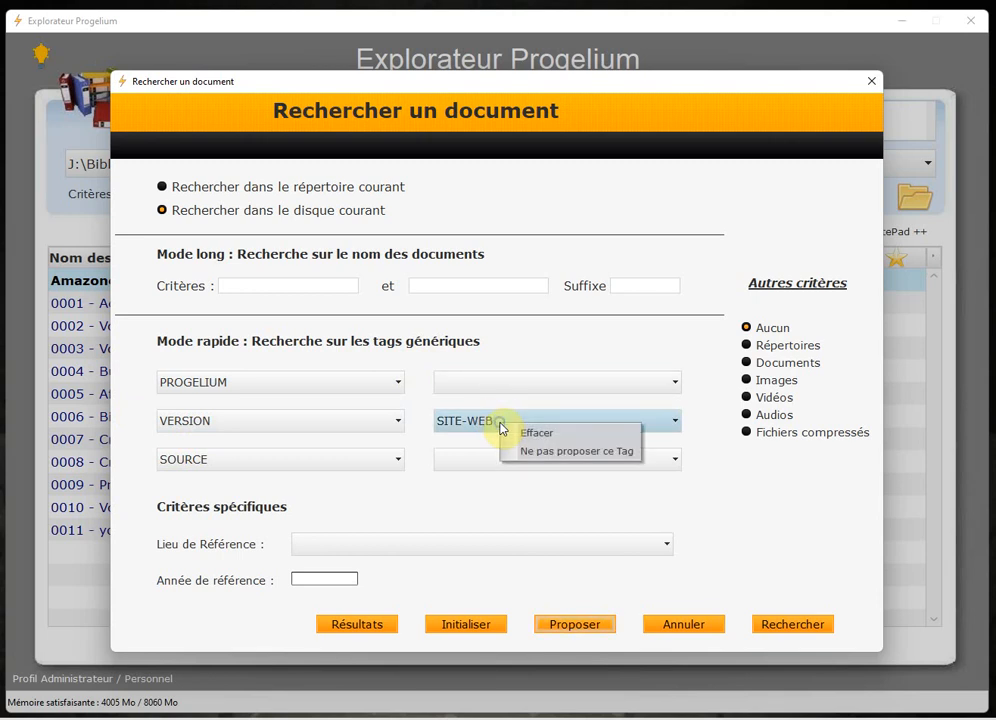
left_click(573, 436)
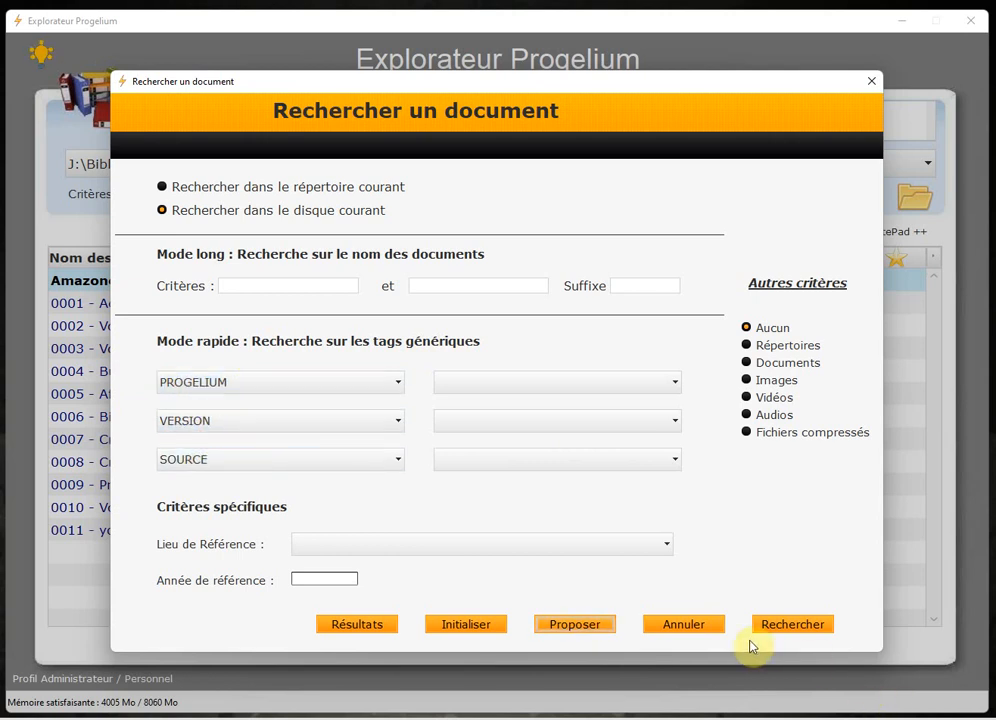
left_click(792, 626)
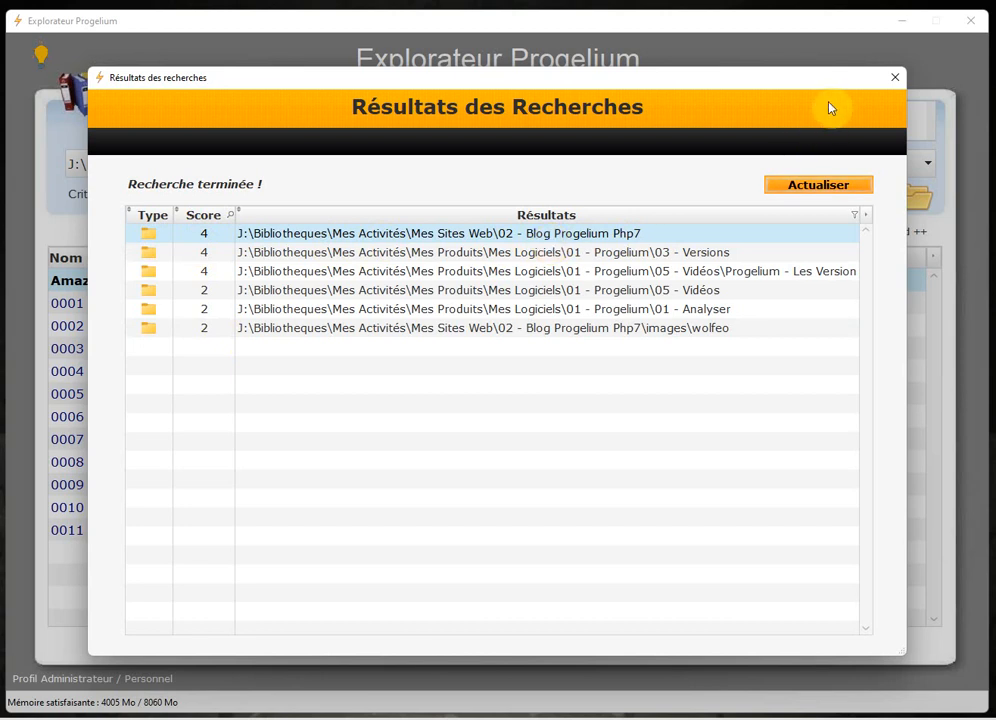
left_click(896, 78)
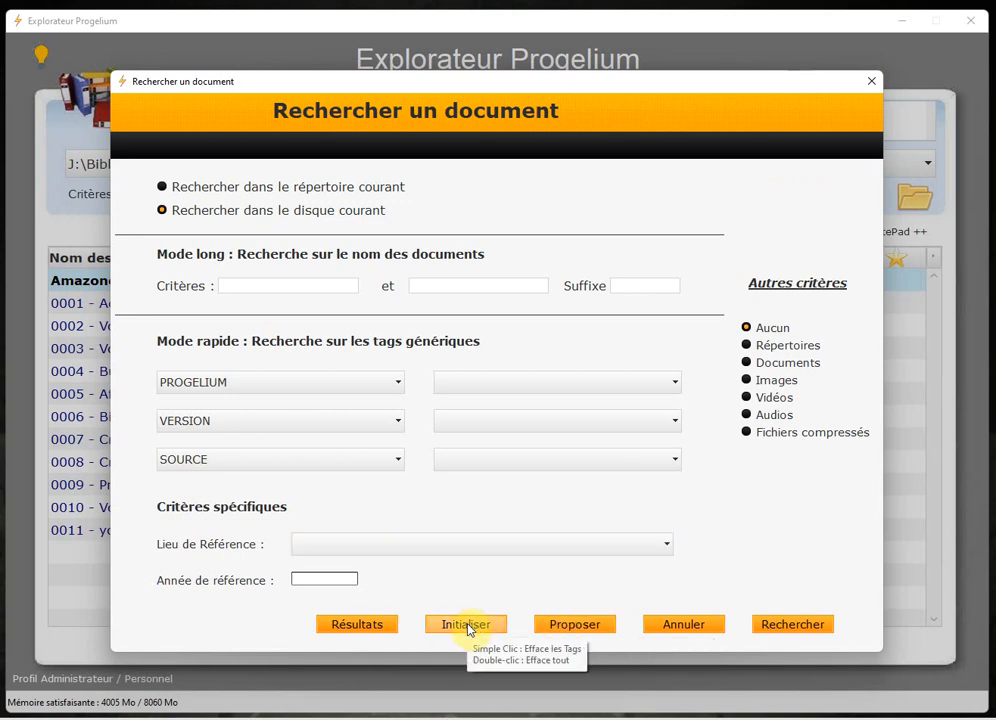
Clear all the search tags, then redisplay the results of the last search and close them
left_click(500, 625)
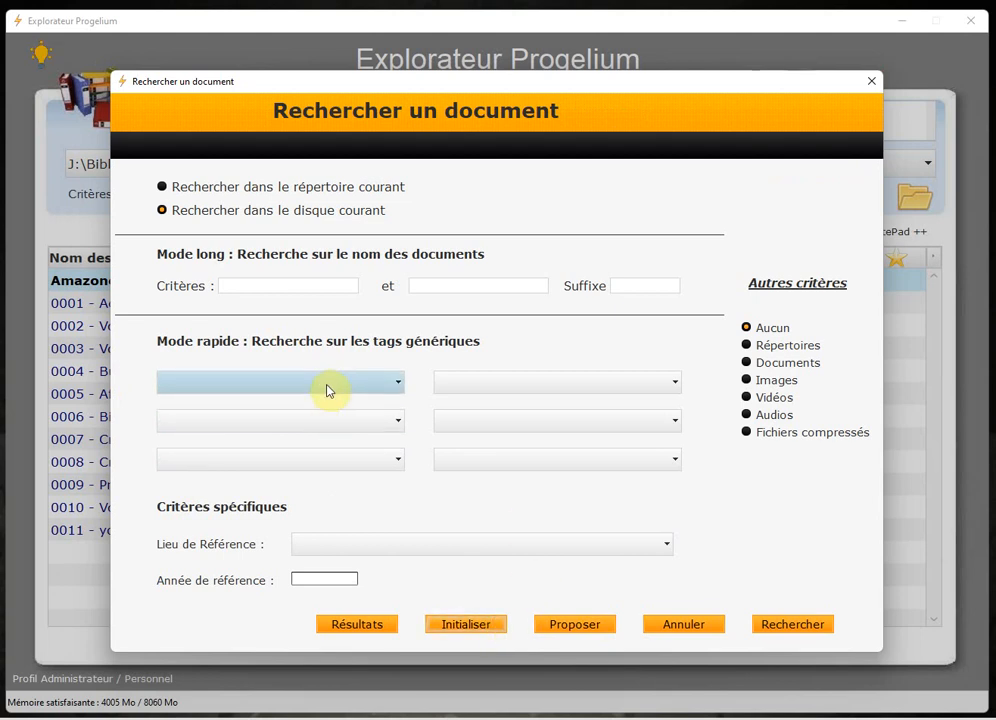
left_click(380, 627)
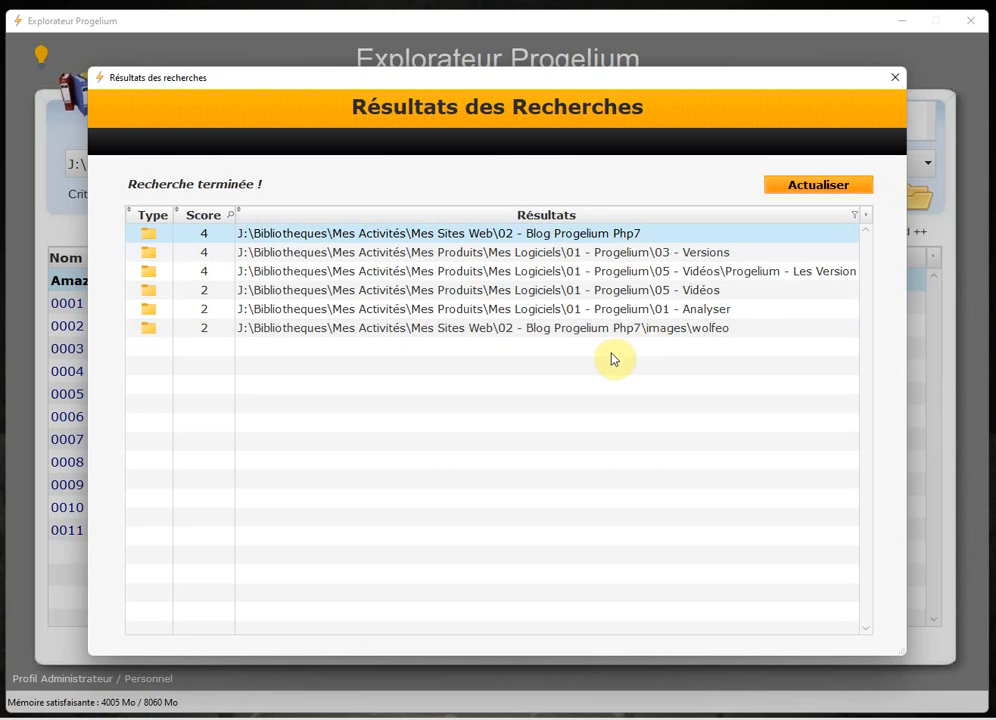
left_click(896, 81)
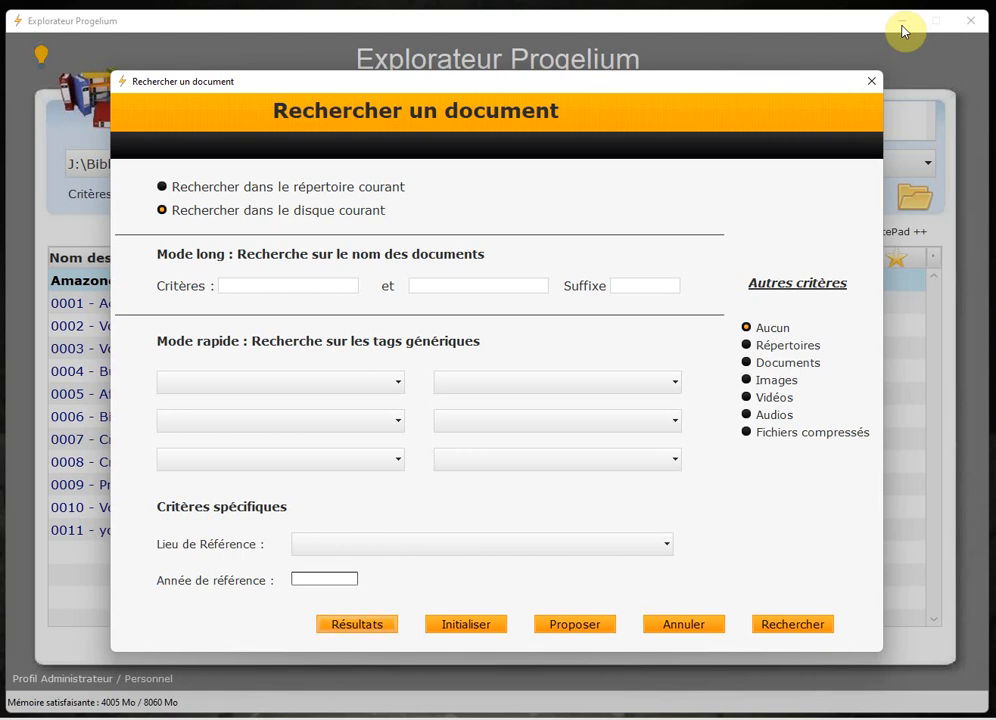
Search the current disk for documents with the generic tags TACHE-A-FAIRE and TACHE-URGENTE
left_click(378, 388)
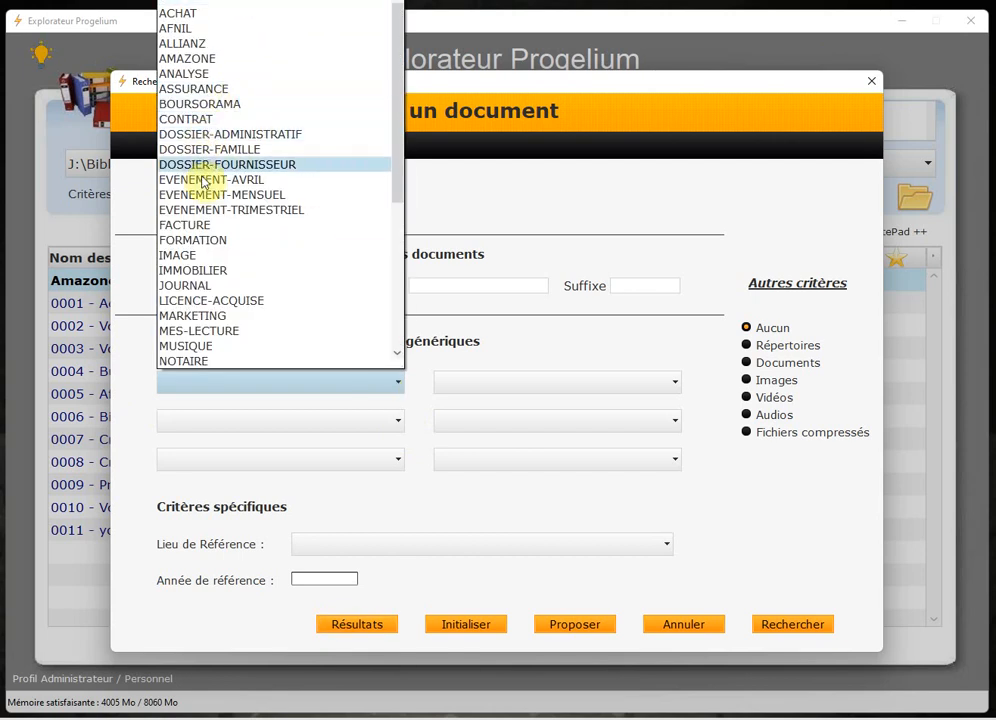
scroll(190, 110, "down", 6)
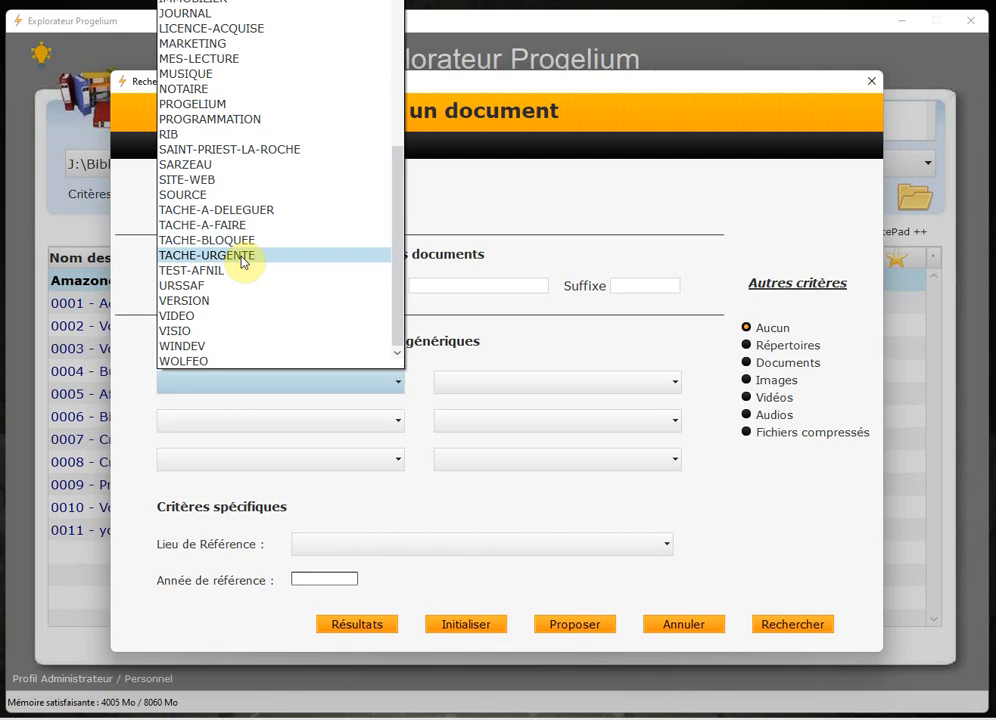
left_click(222, 225)
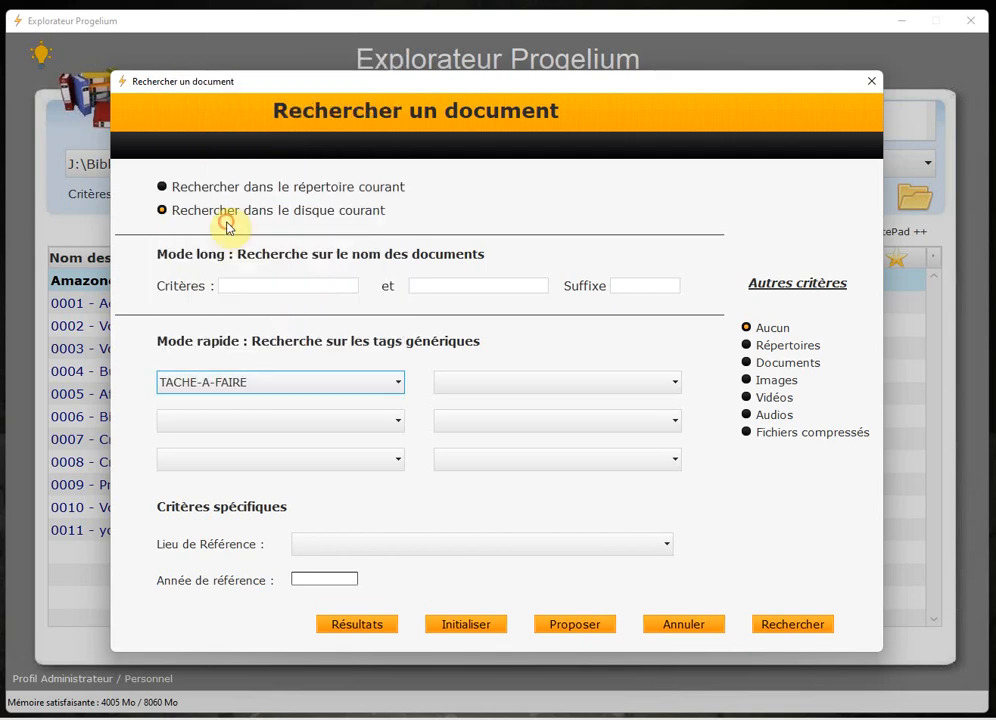
left_click(396, 419)
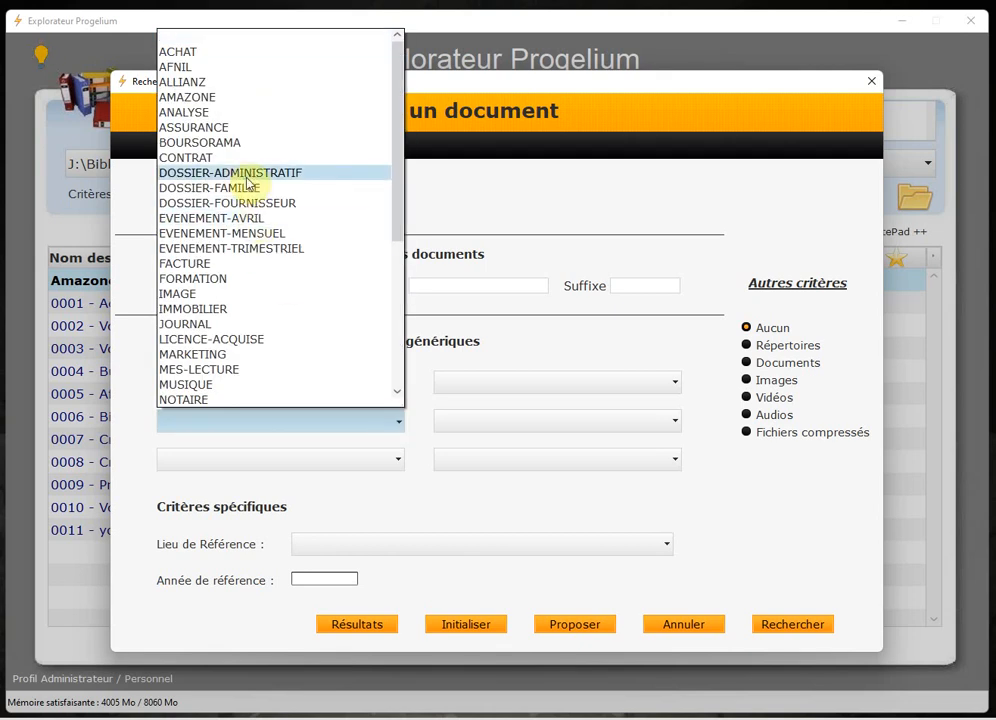
scroll(218, 186, "down", 5)
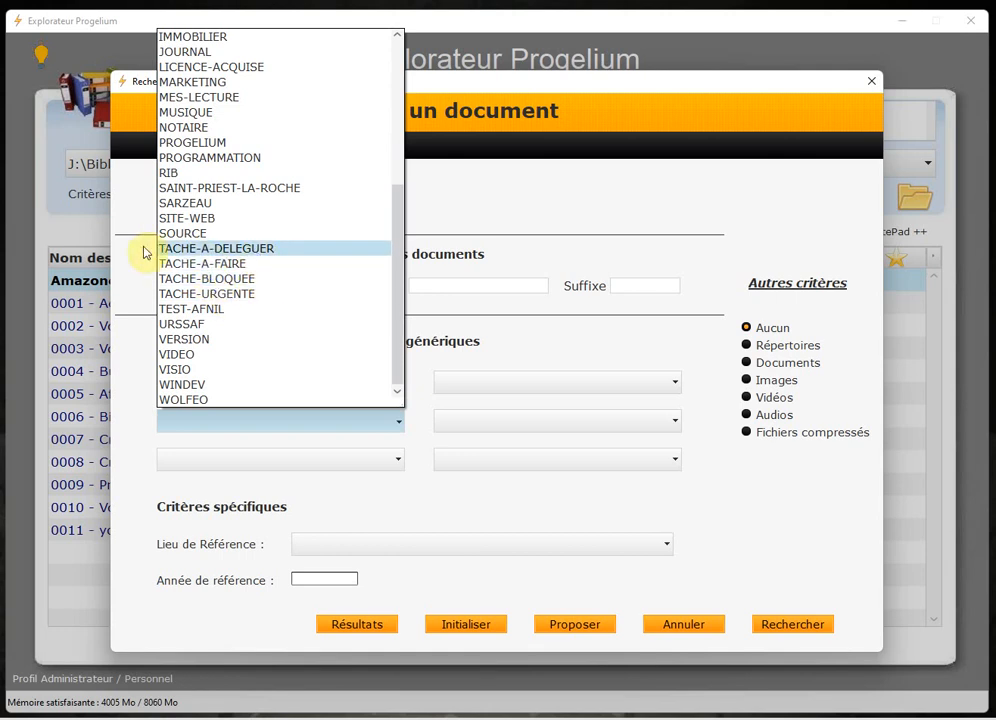
left_click(221, 302)
left_click(798, 627)
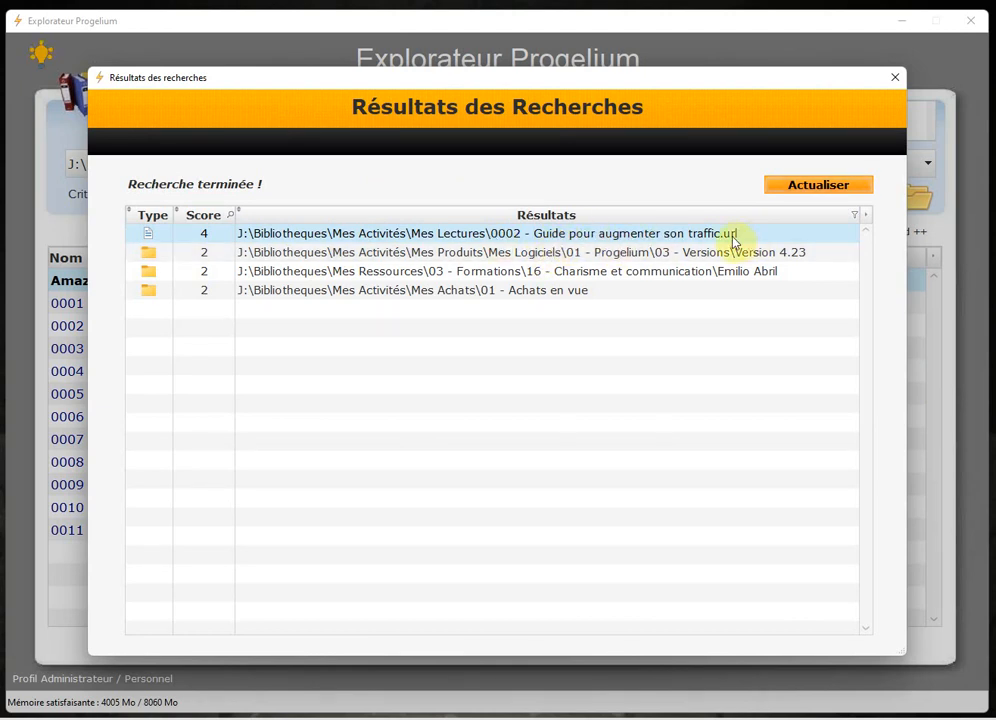
Inspect the tags assigned to "0002 - Guide pour augmenter son traffic.url" from the results, and close the form without changes
right_click(670, 235)
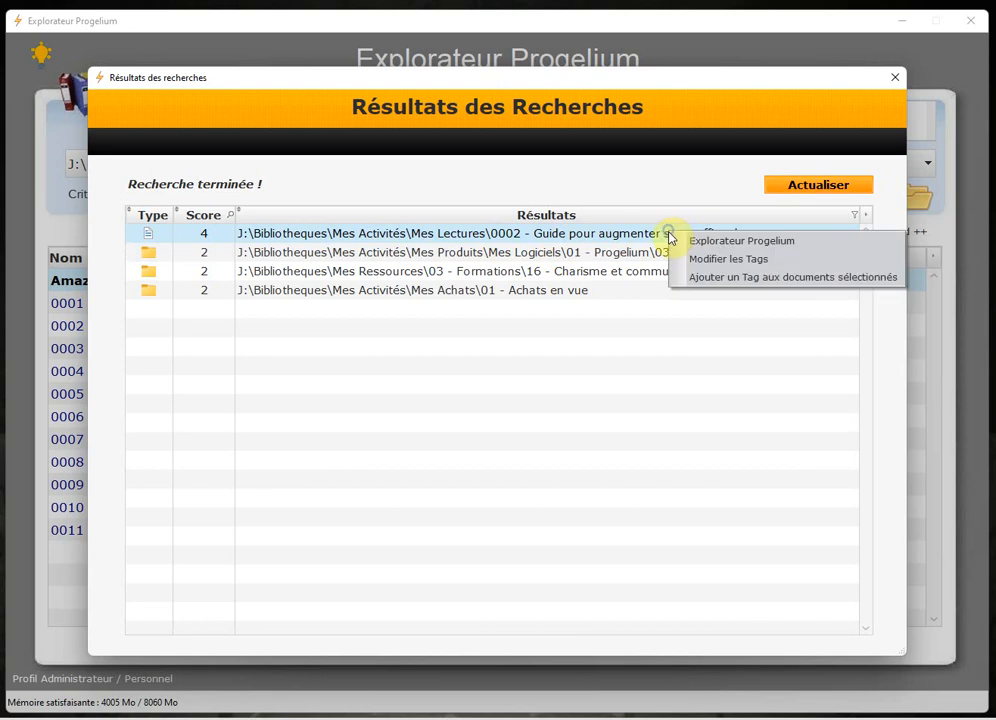
left_click(566, 231)
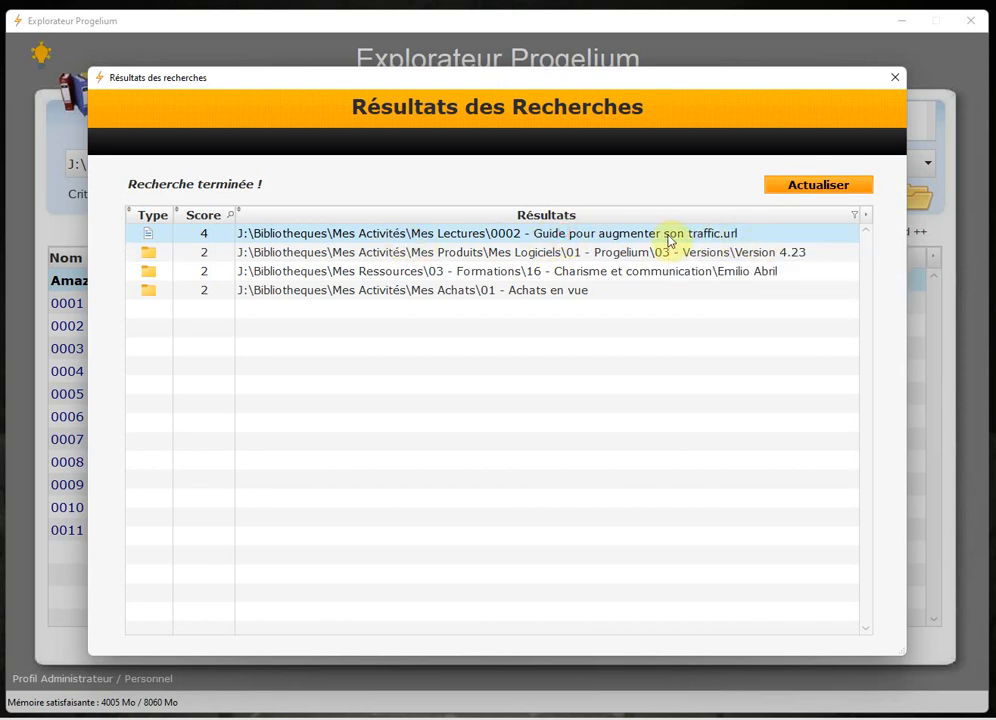
right_click(527, 238)
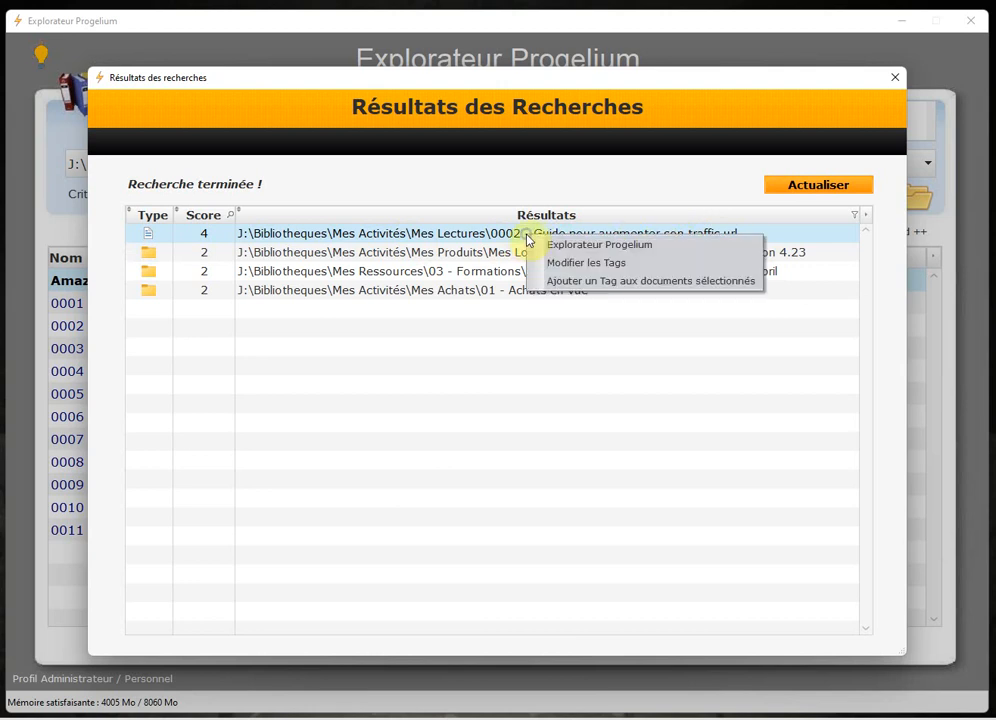
left_click(585, 263)
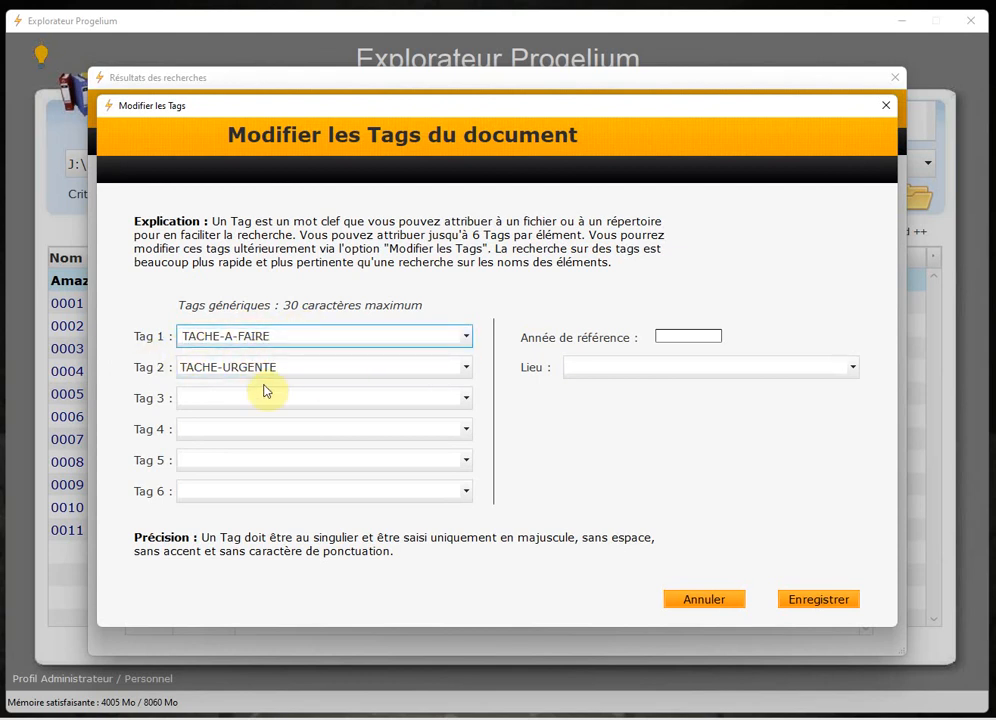
left_click(886, 105)
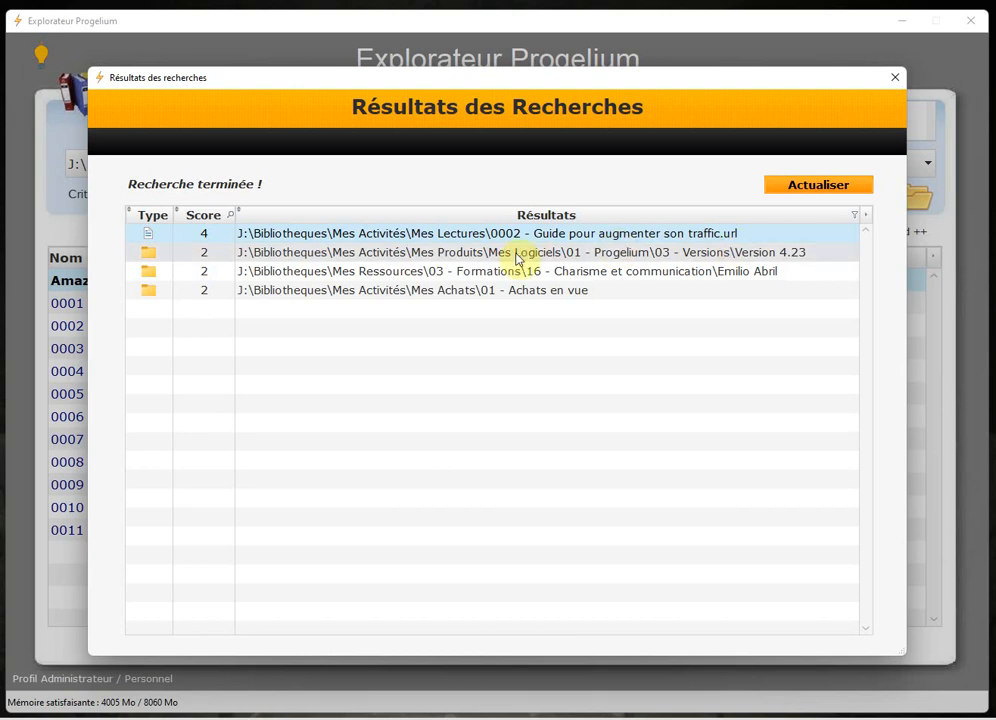
Inspect the tags assigned to the "Version 4.23" folder from the search results, and close the form without changes
left_click(700, 256)
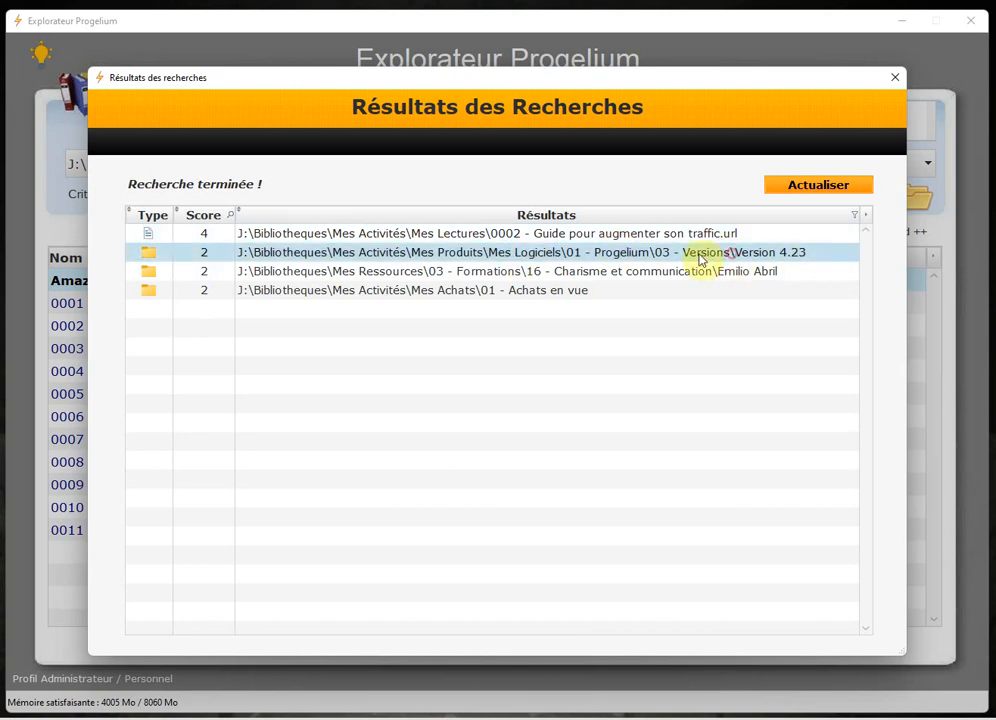
right_click(752, 257)
left_click(822, 282)
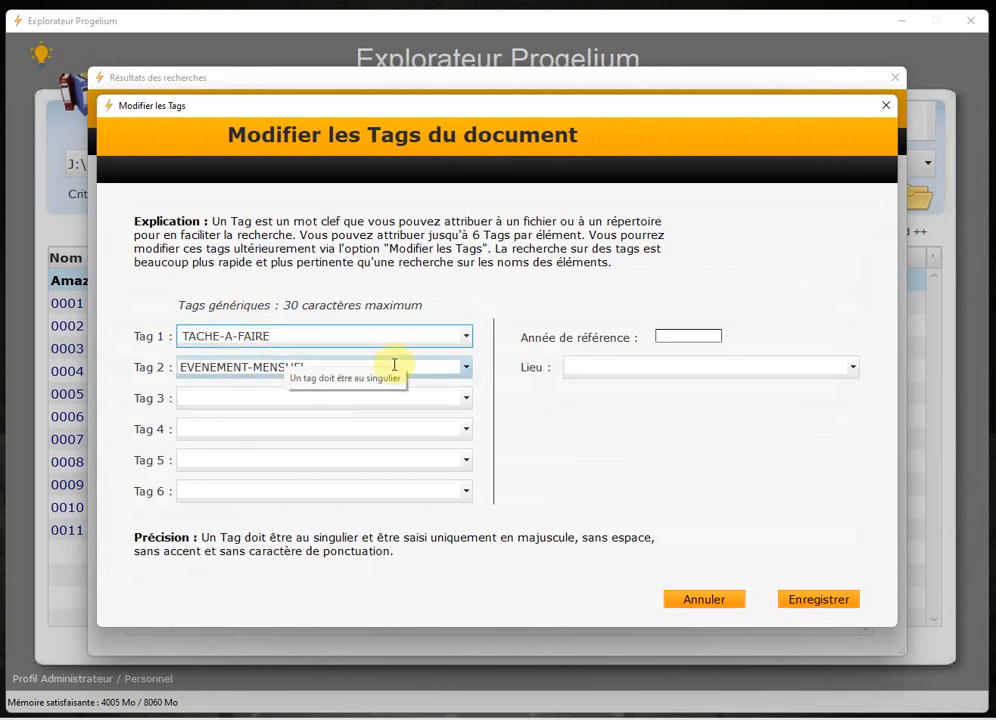
left_click(888, 107)
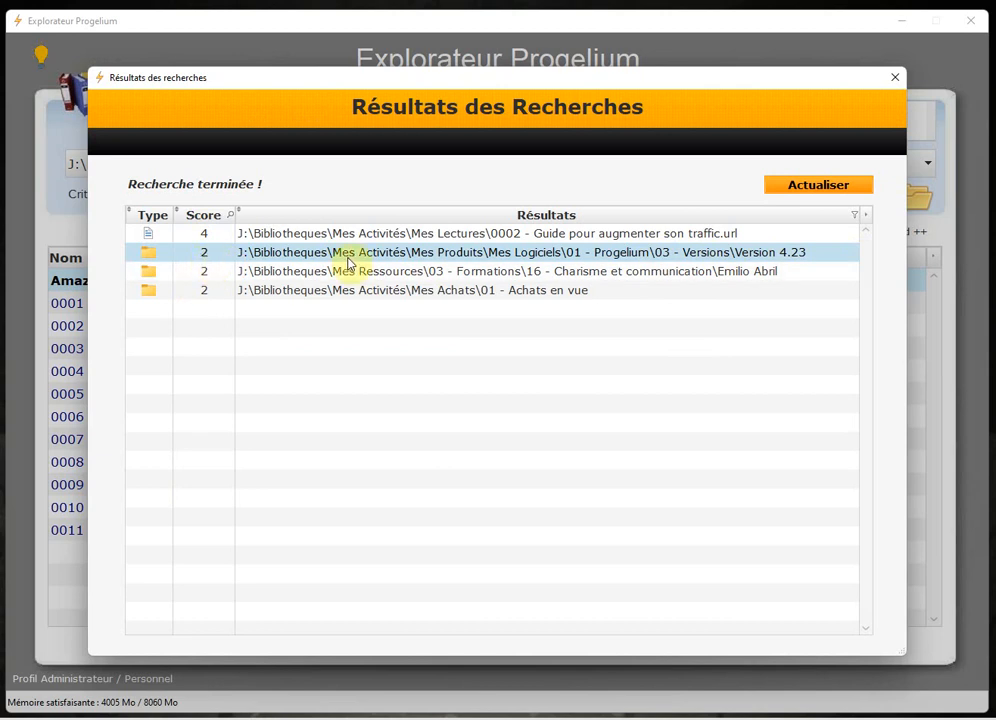
right_click(378, 254)
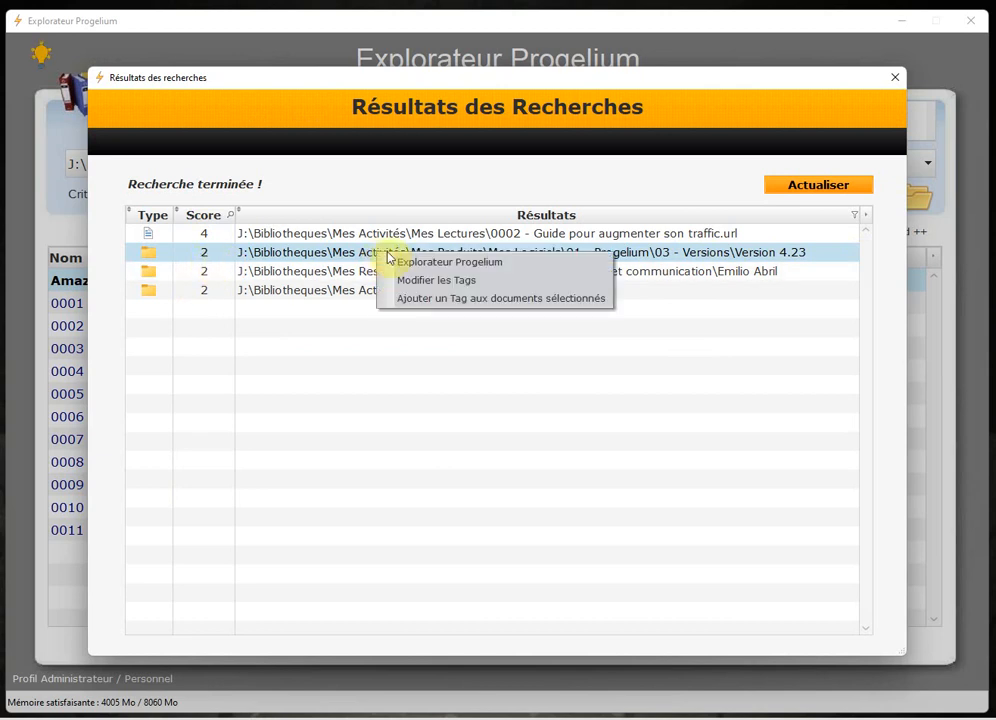
left_click(428, 284)
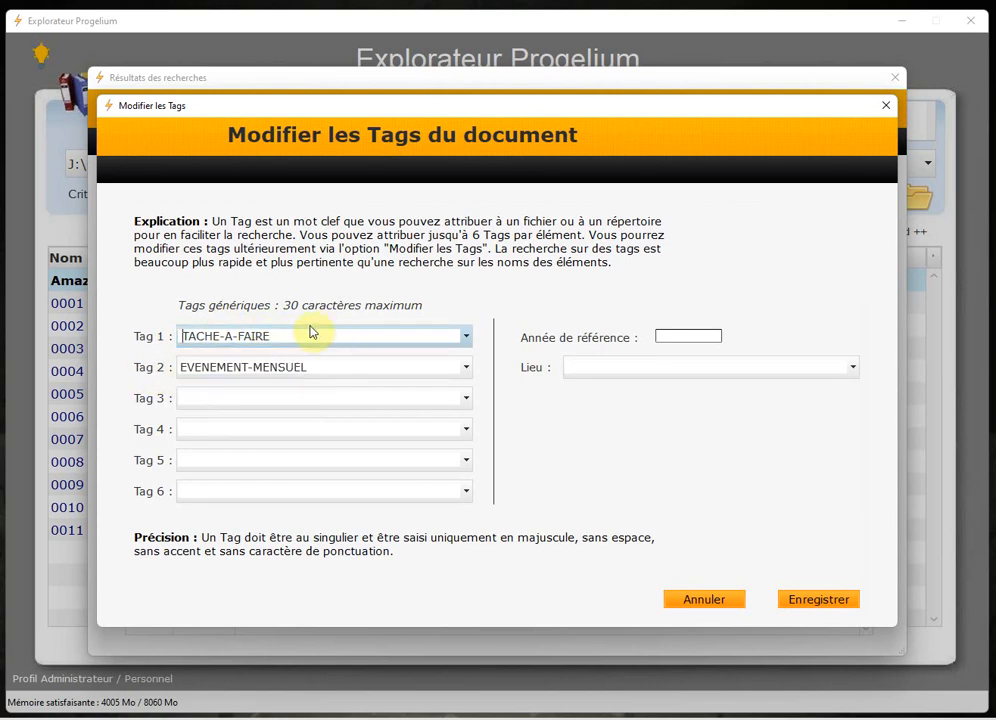
left_click(887, 110)
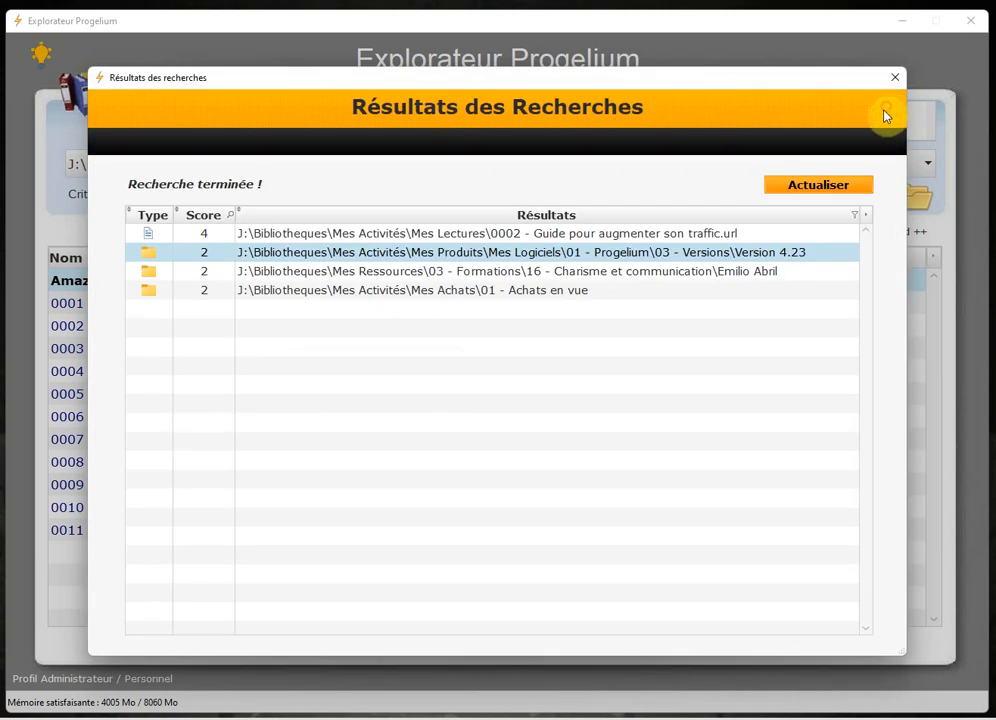
Recheck the tags of "0002 - Guide pour augmenter son traffic.url" from the results, and close the form without changes
left_click(245, 237)
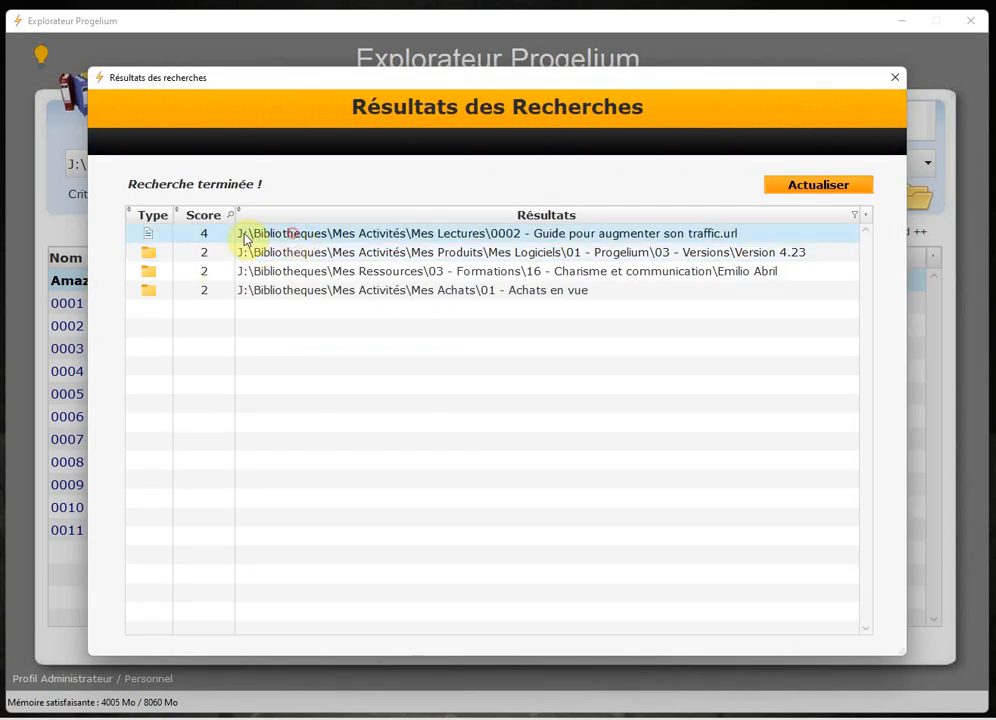
right_click(465, 236)
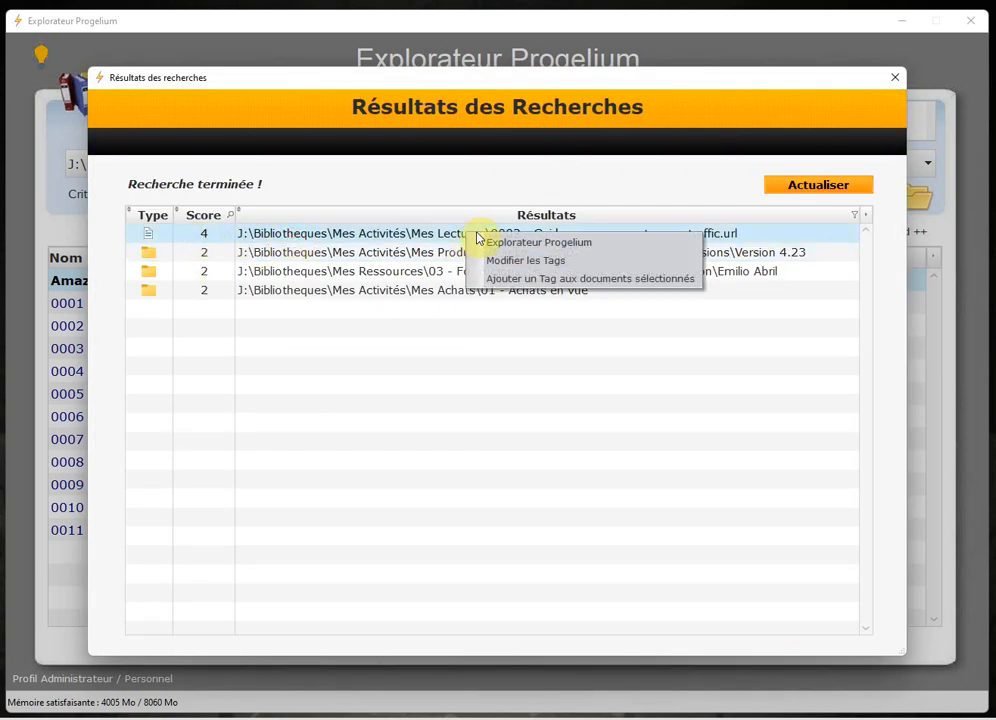
left_click(513, 261)
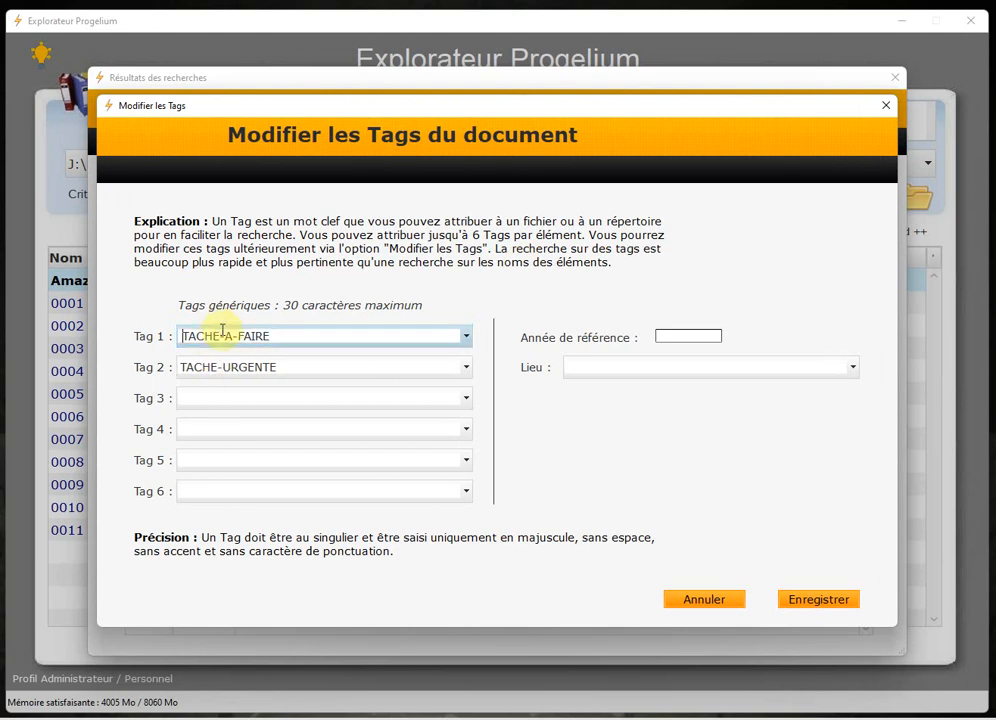
left_click(885, 105)
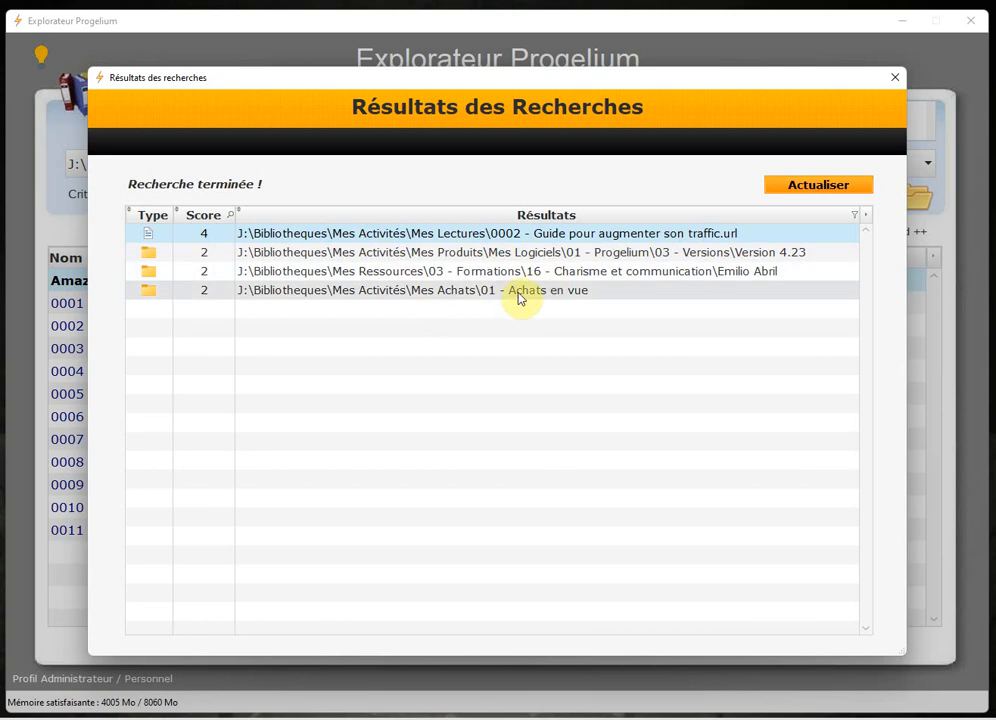
Open the folder "01 - Achats en vue" in the explorer from the search results
left_click(458, 294)
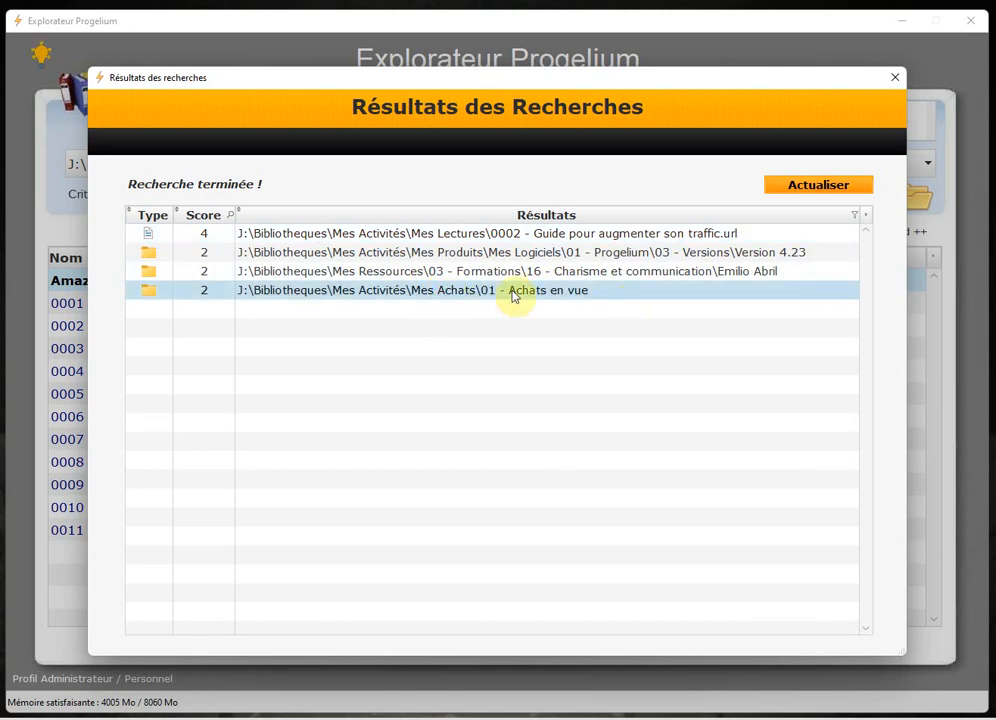
right_click(479, 294)
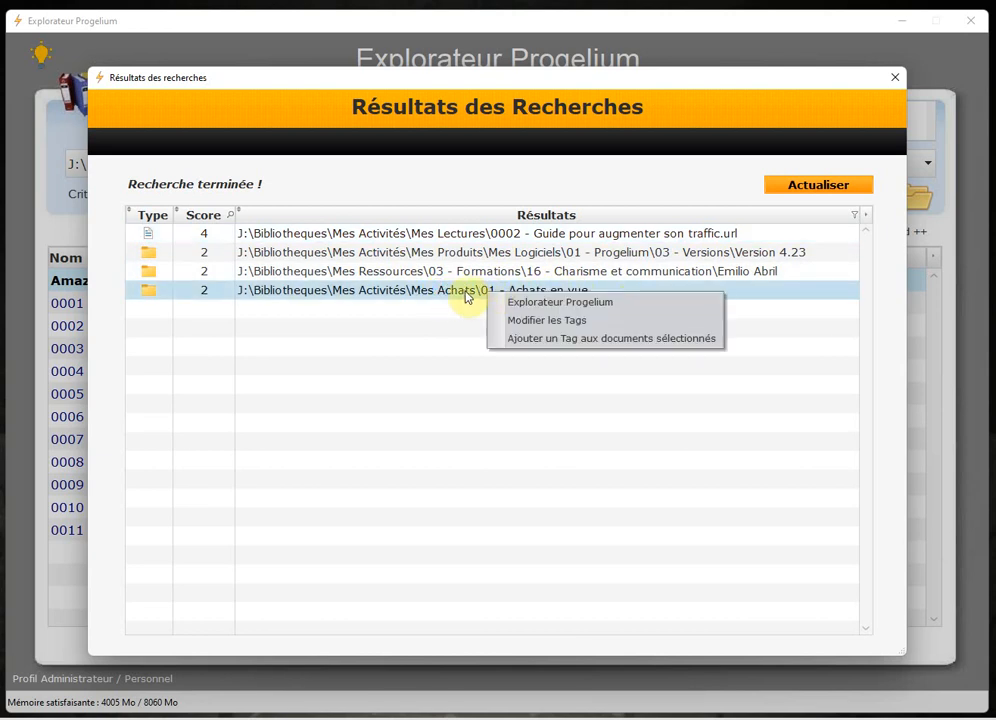
left_click(418, 290)
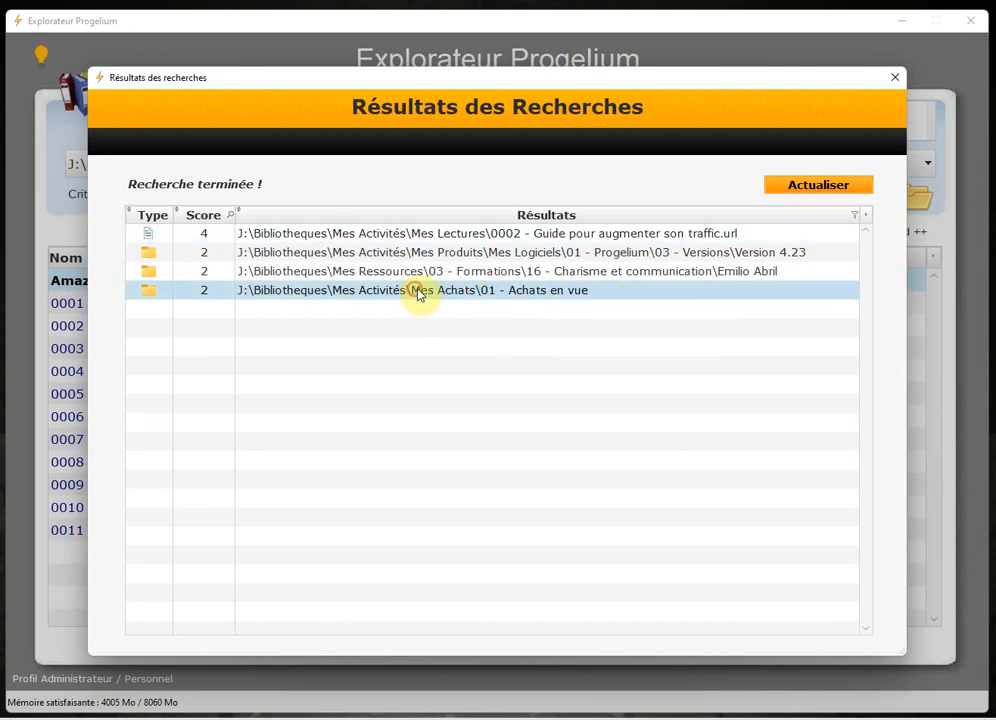
double_click(534, 300)
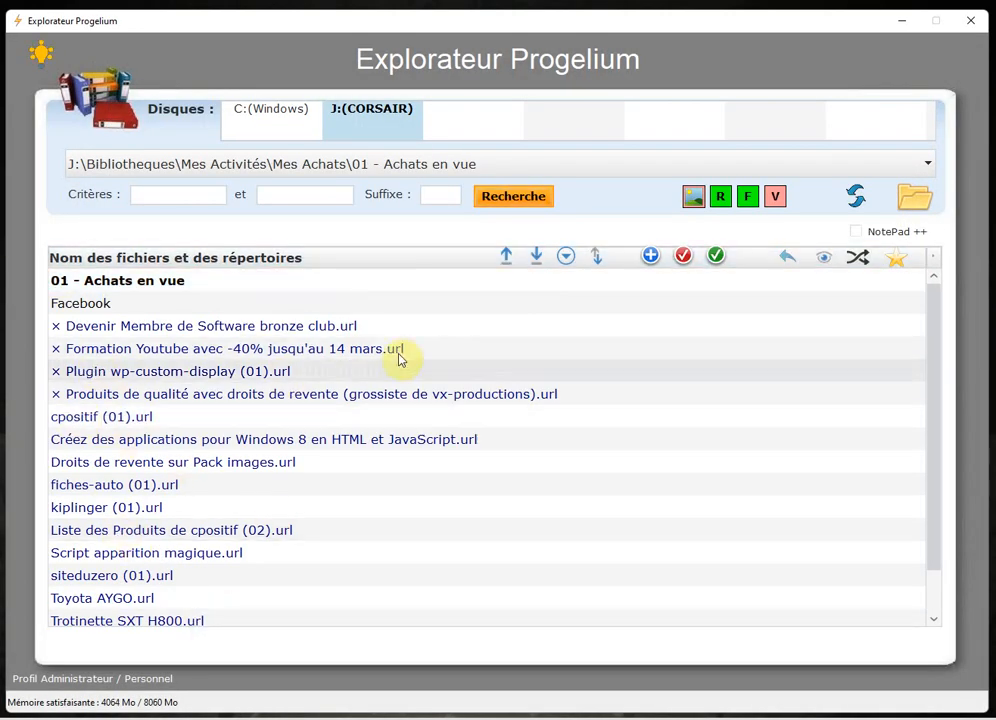
Add TACHE-BLOQUEE as Tag 3 to the folder "01 - Achats en vue" and save its tags
right_click(157, 285)
mouse_move(233, 337)
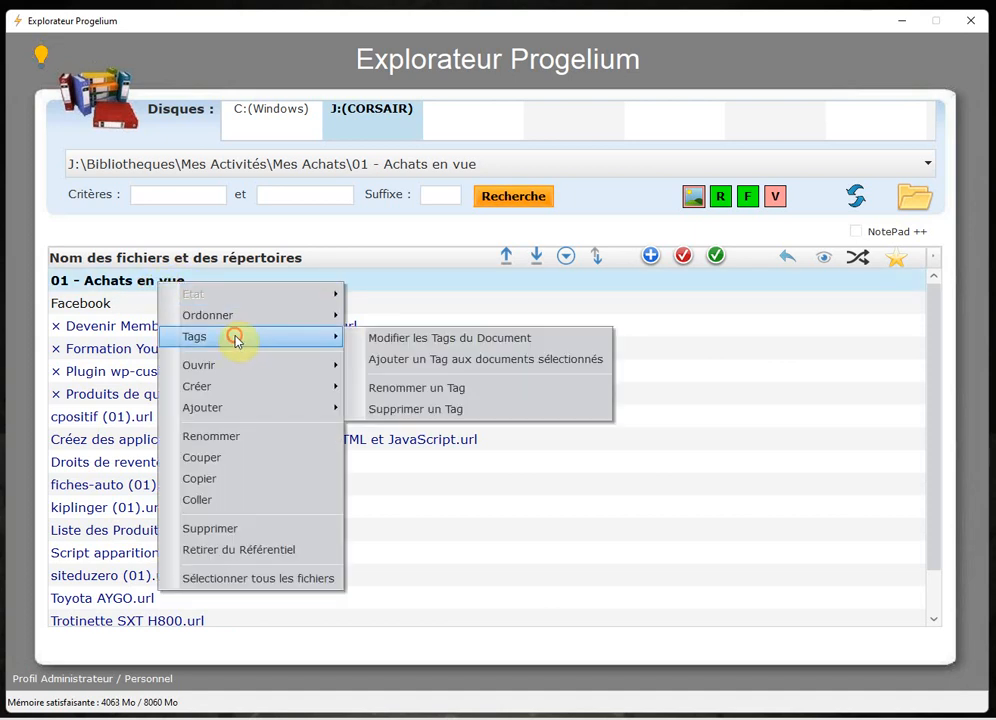
left_click(416, 338)
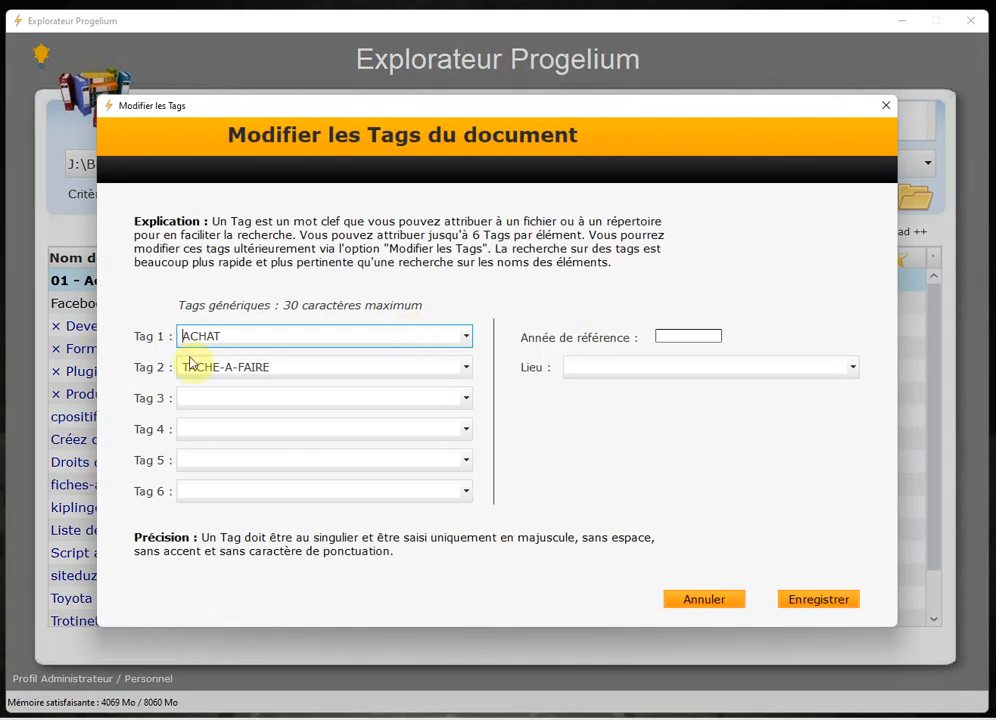
left_click(466, 399)
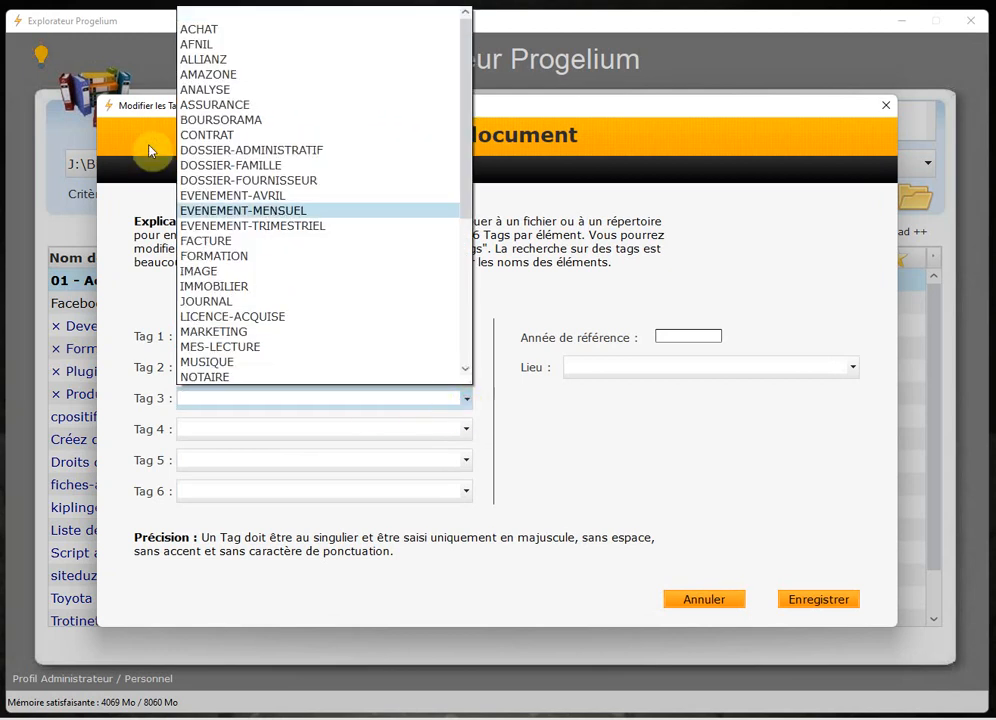
scroll(230, 150, "down", 4)
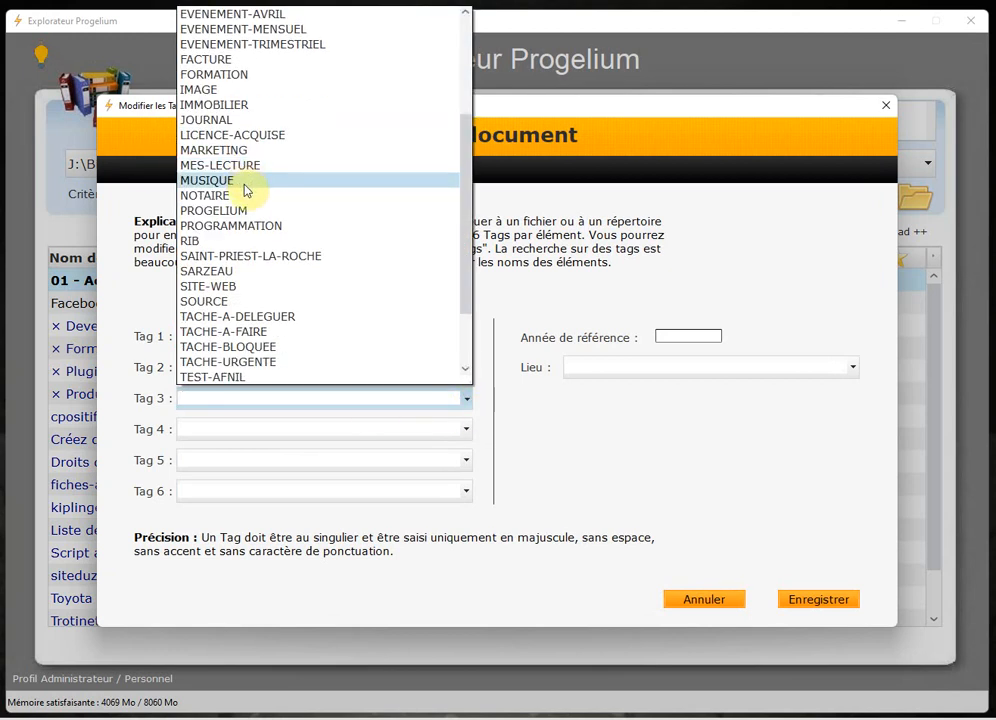
left_click(242, 347)
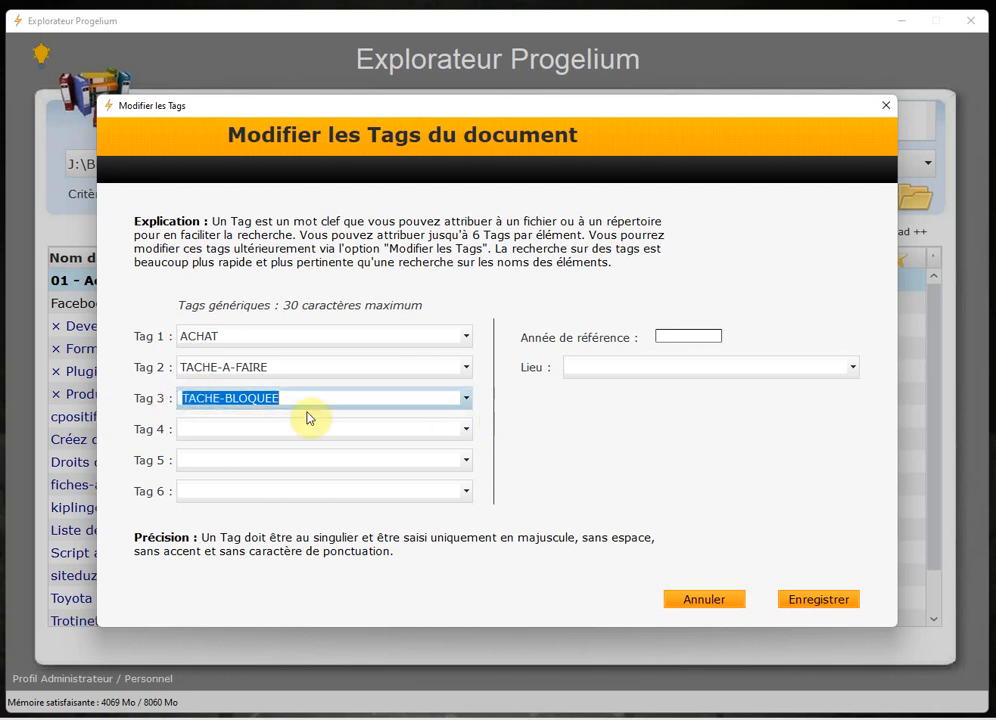
left_click(818, 600)
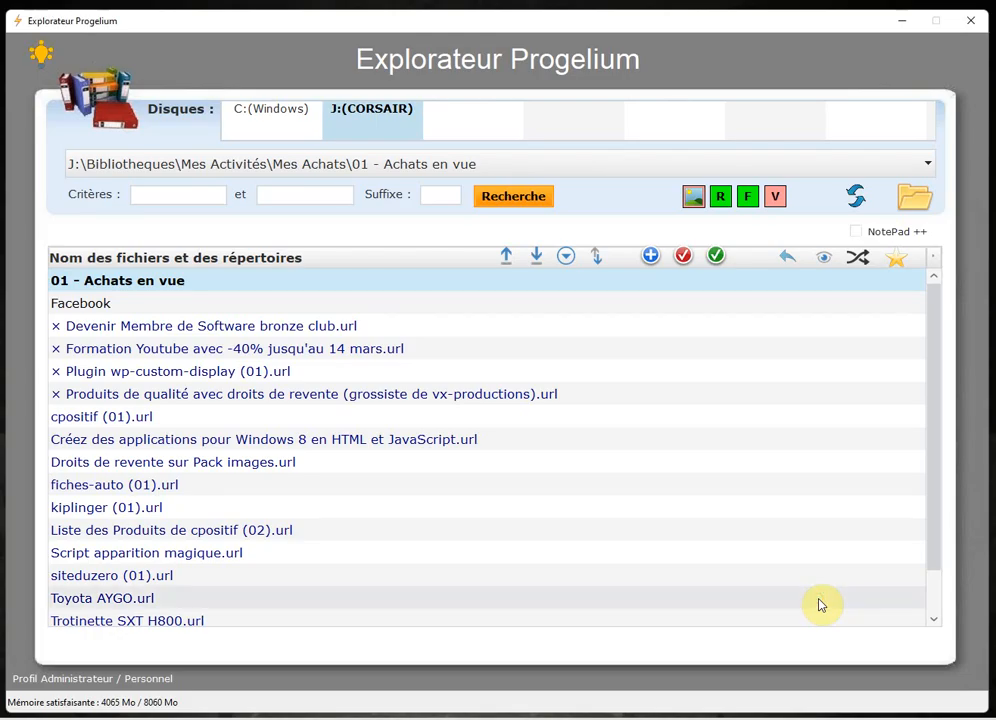
Search the current disk with TACHE-BLOQUEE as the only generic tag, then close the results and the search form
left_click(512, 198)
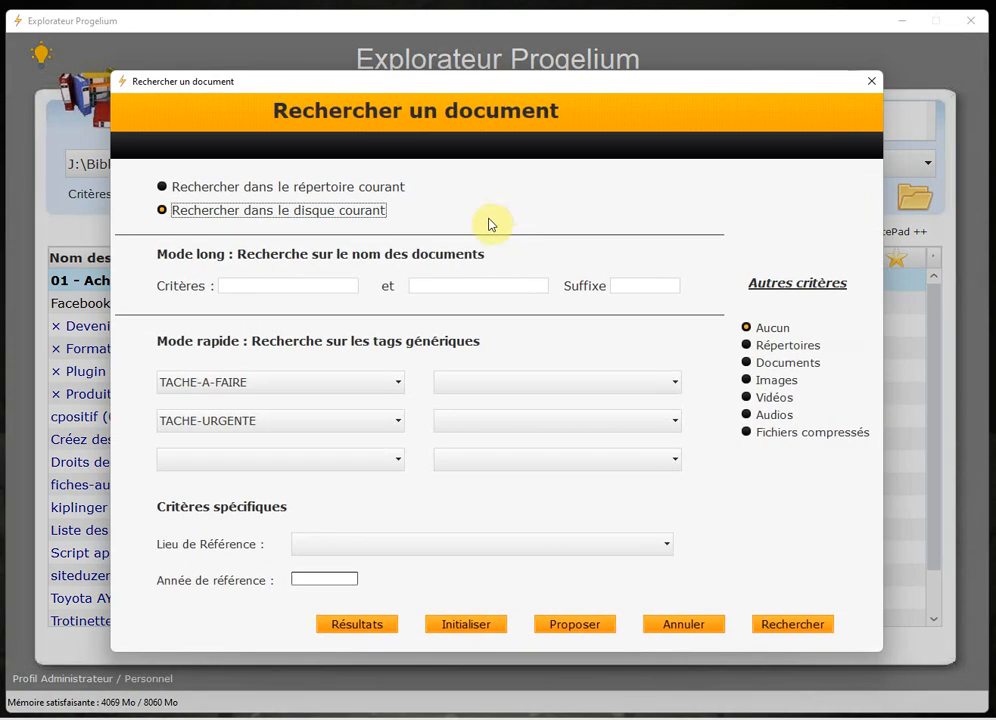
left_click(391, 383)
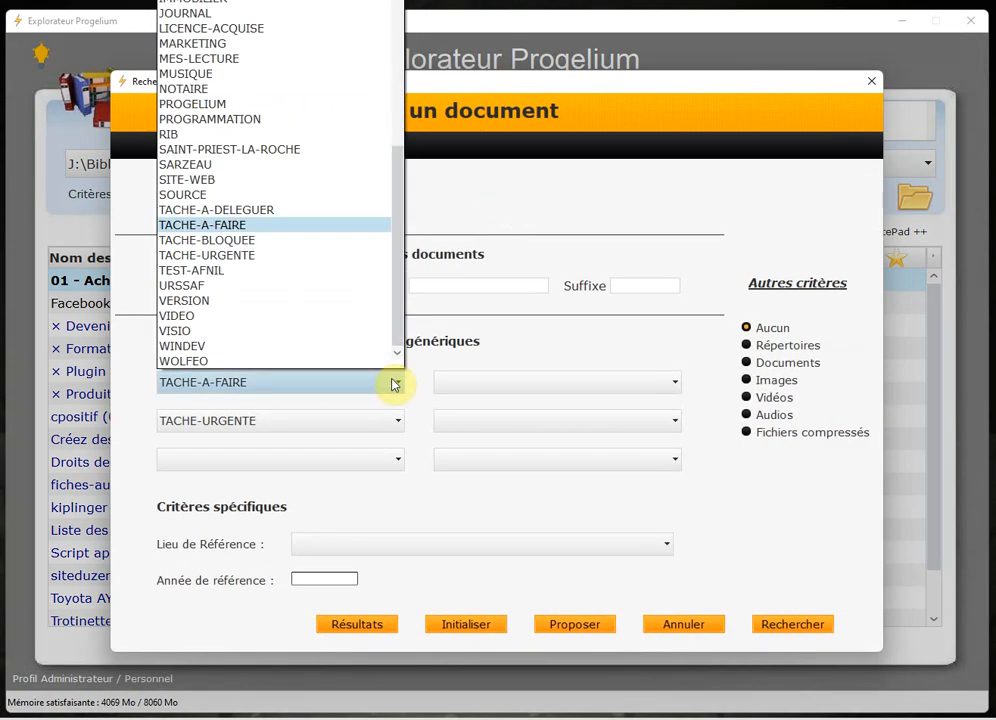
left_click(392, 383)
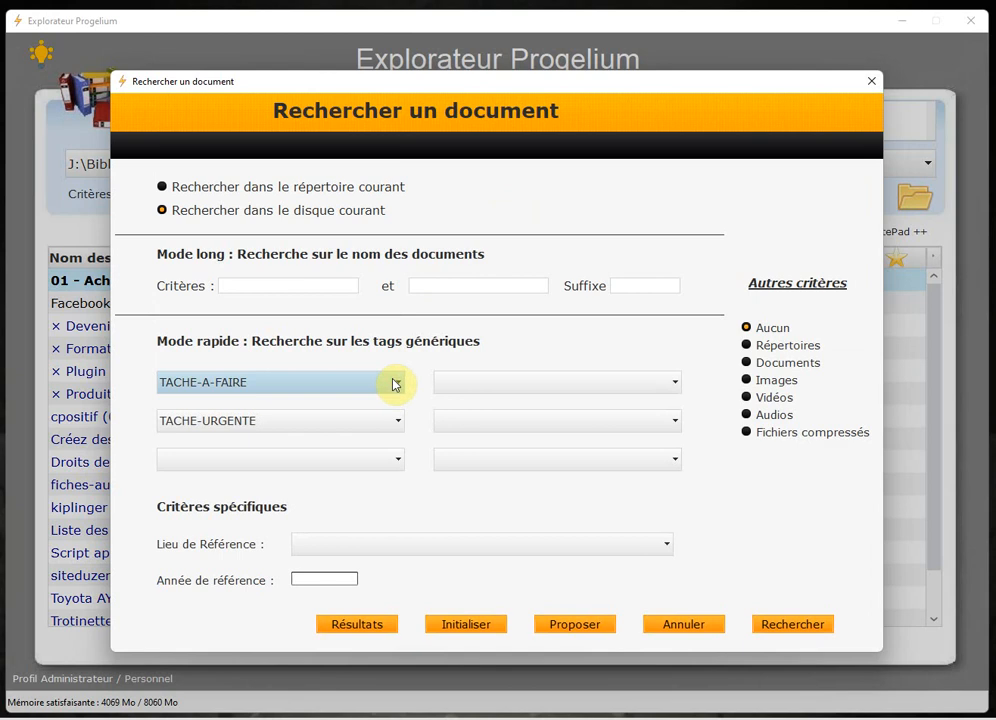
left_click(393, 384)
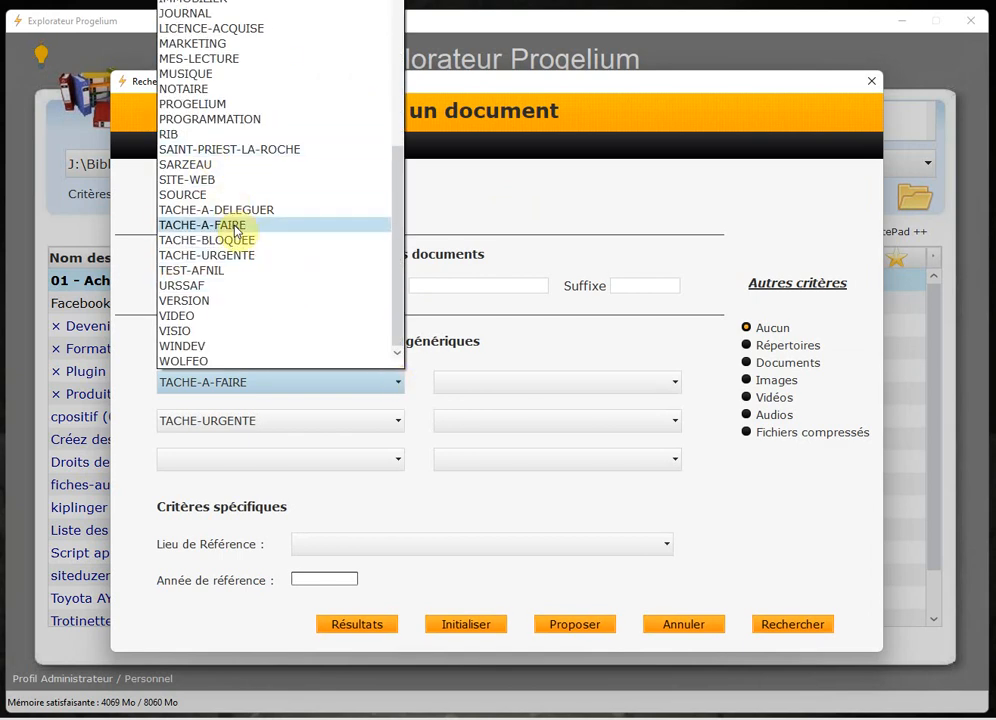
left_click(238, 240)
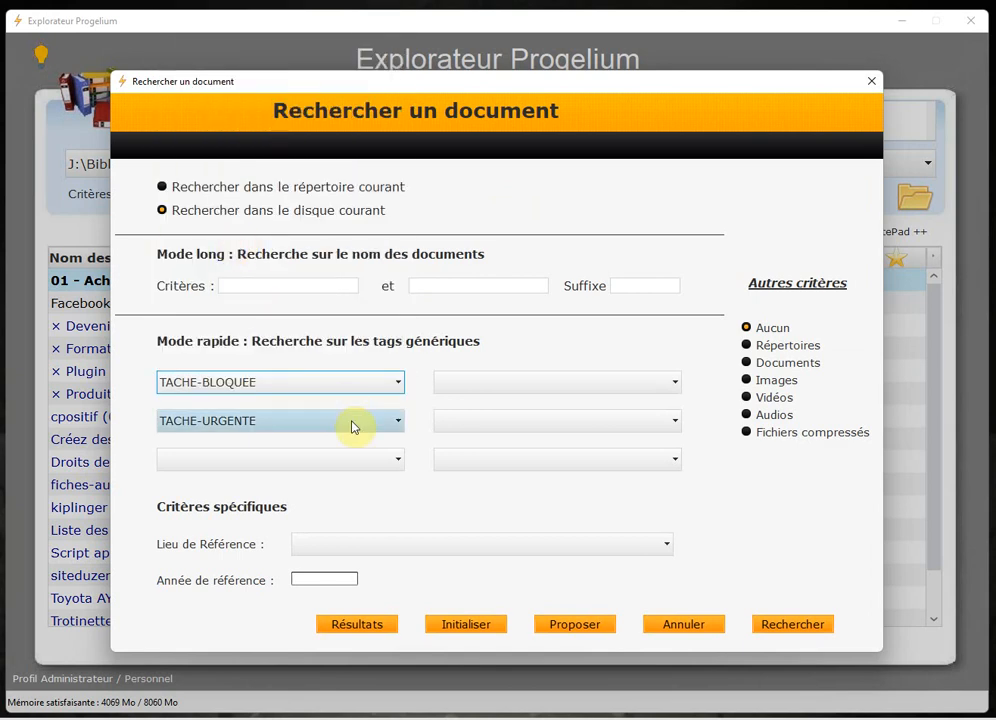
right_click(352, 427)
left_click(385, 436)
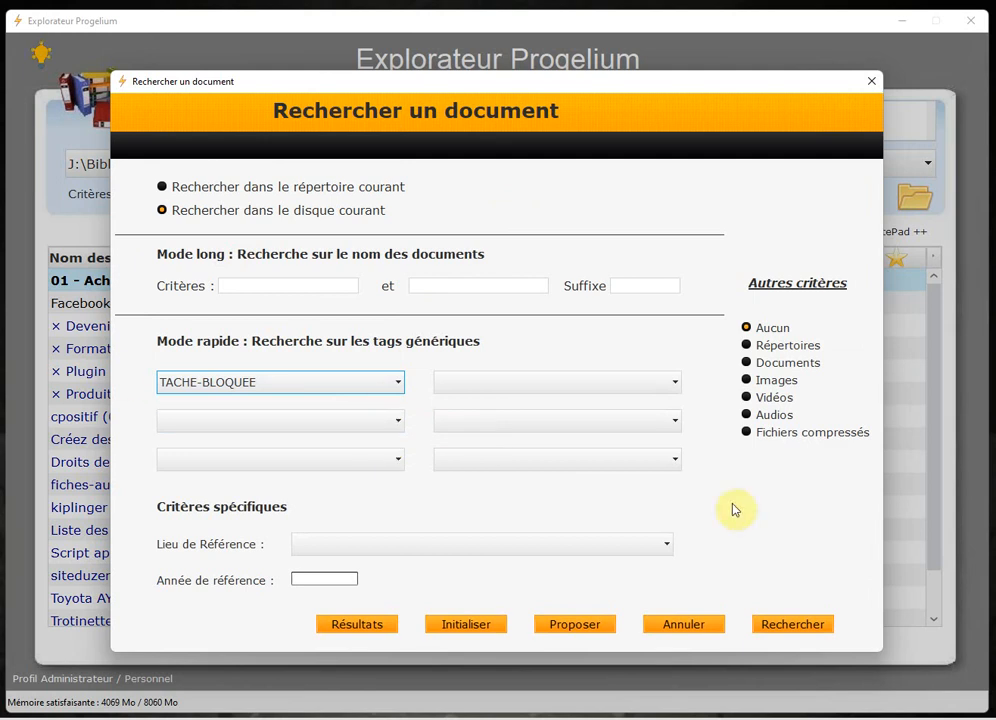
left_click(792, 624)
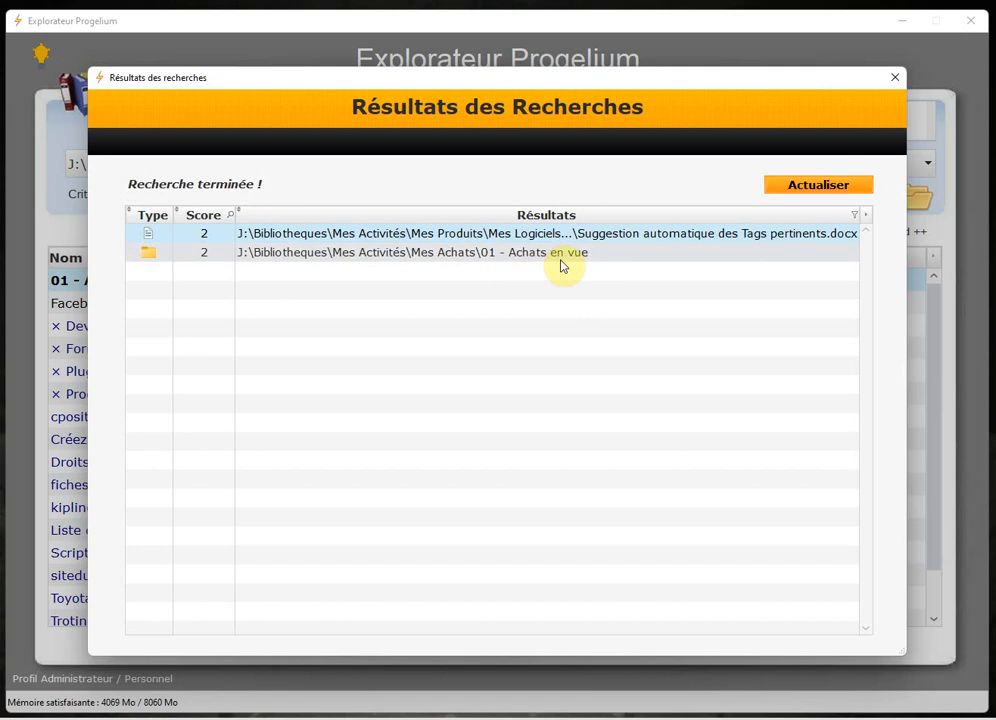
left_click(893, 82)
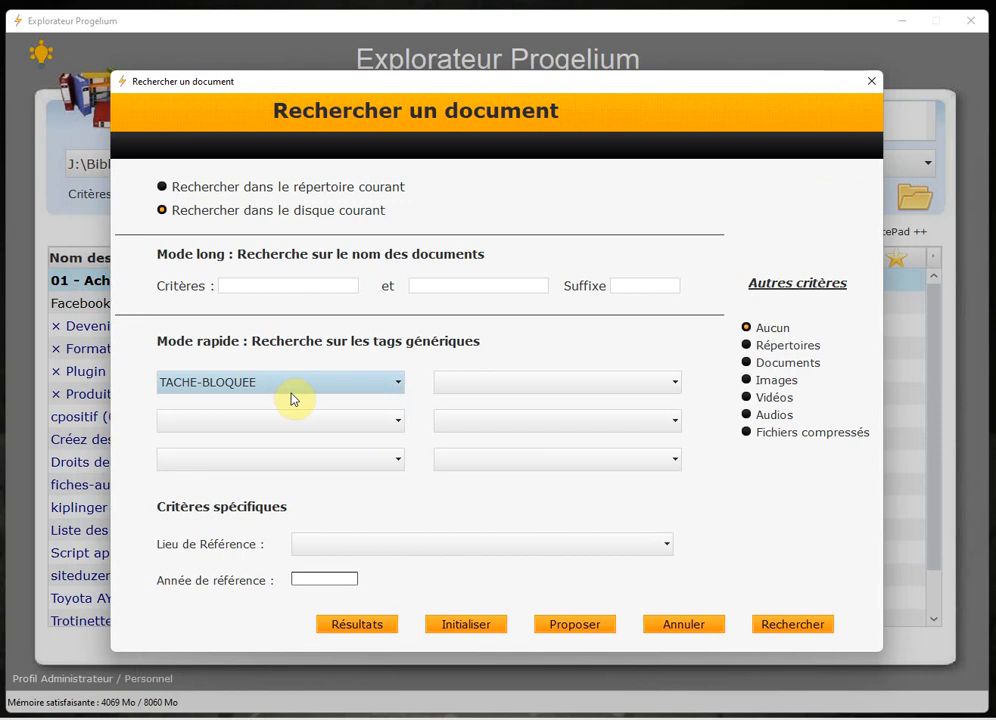
left_click(866, 83)
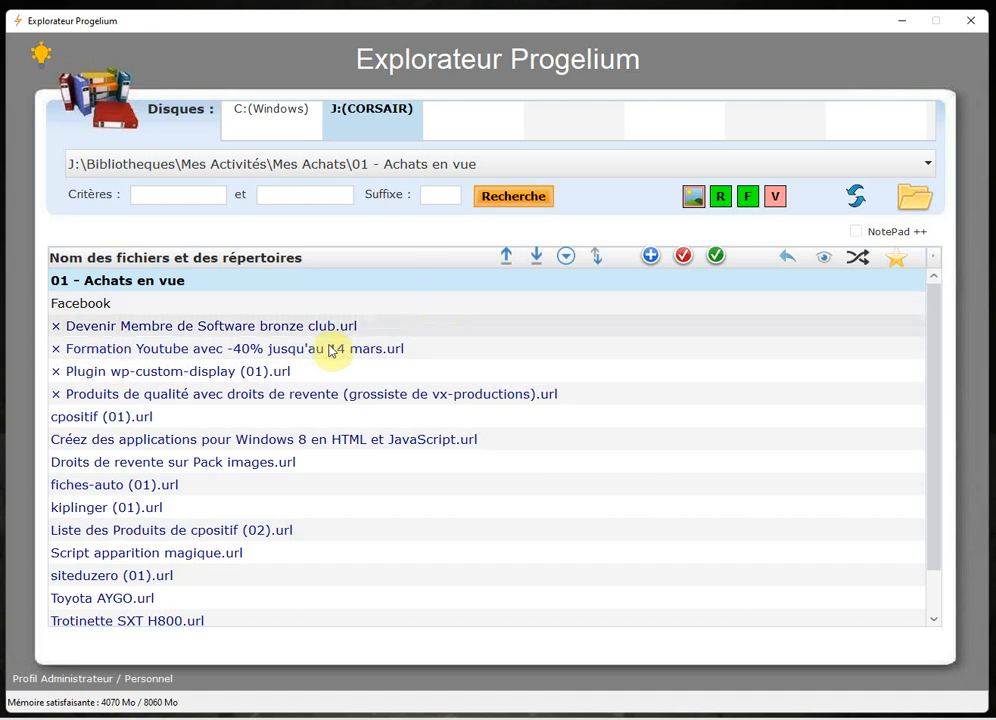
Assign TACHE-A-DELEGUER as Tag 1 to the file "Toyota AYGO.url" and save its tags
right_click(124, 599)
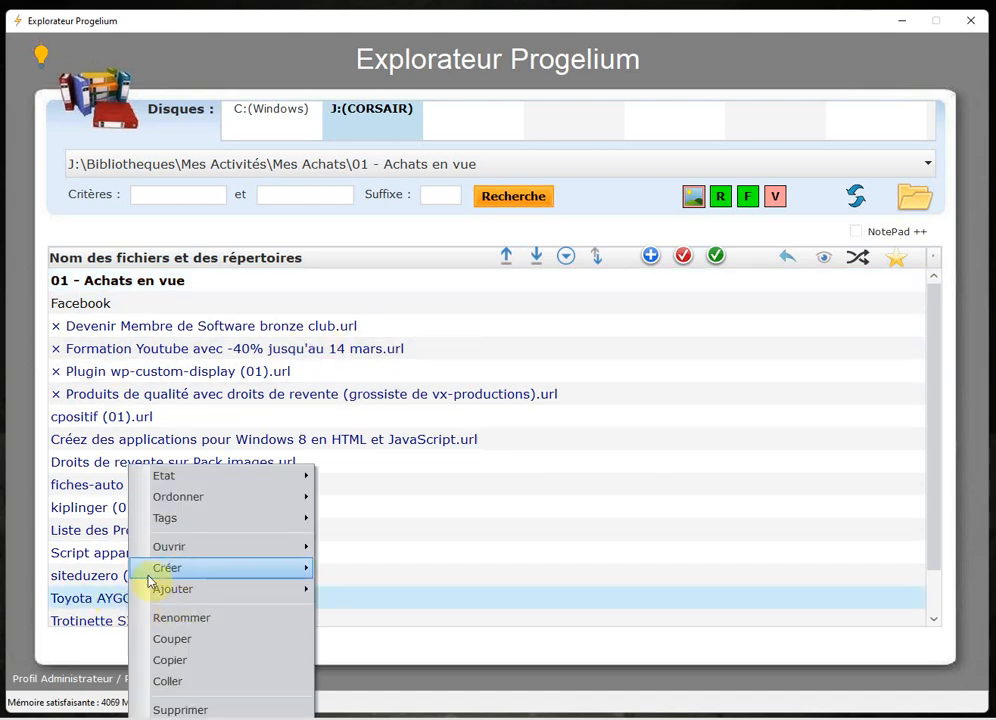
mouse_move(229, 518)
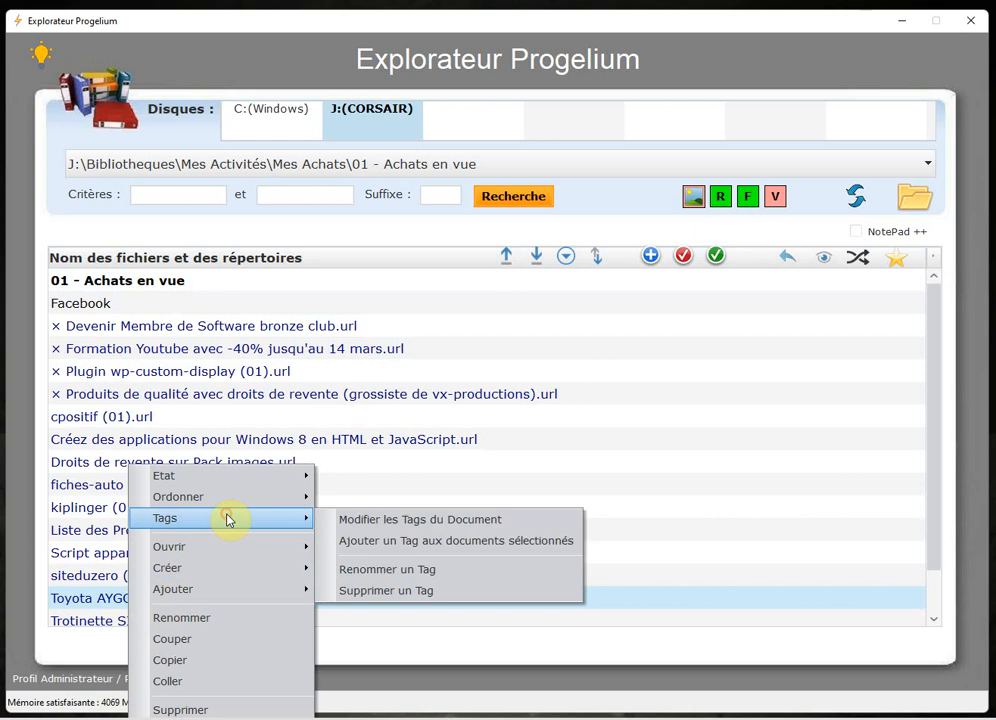
left_click(466, 521)
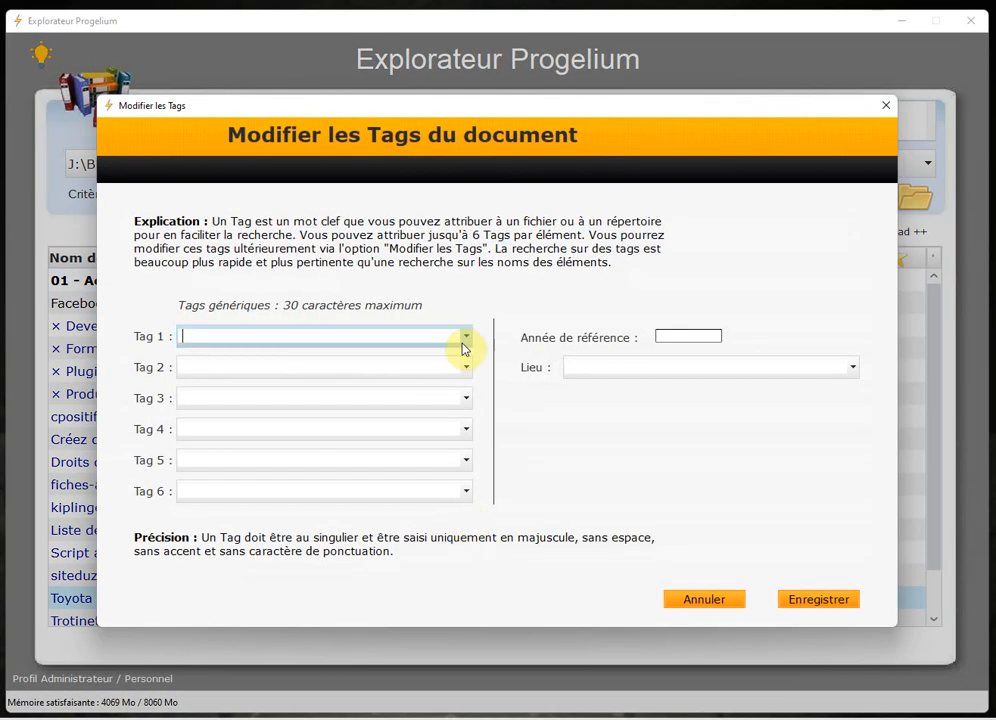
left_click(467, 337)
scroll(300, 453, "down", 5)
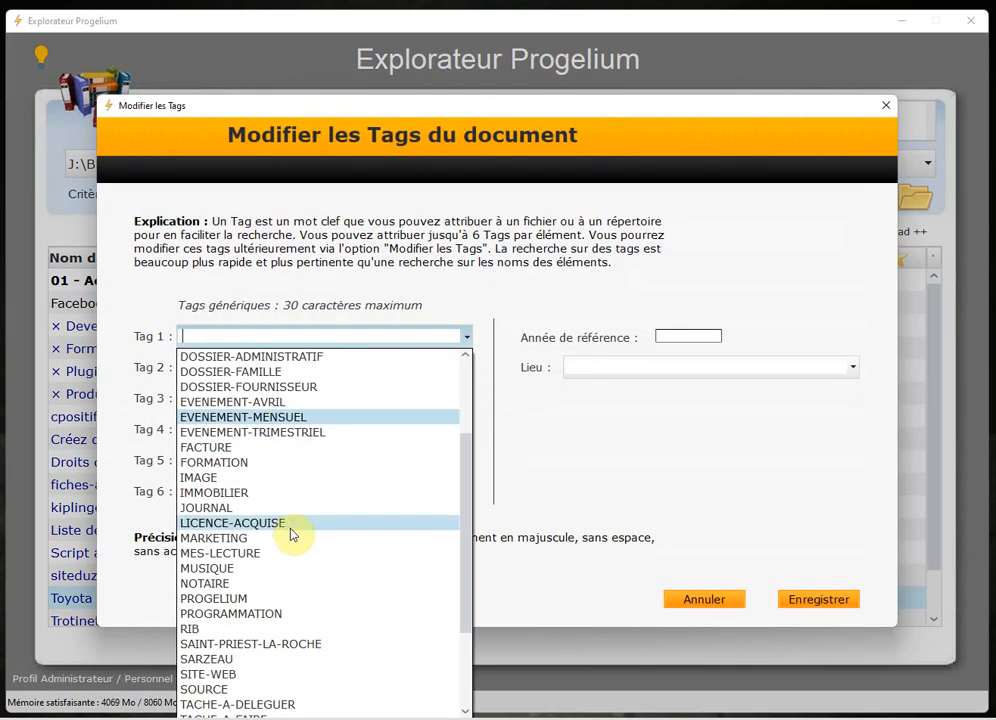
scroll(288, 565, "down", 1)
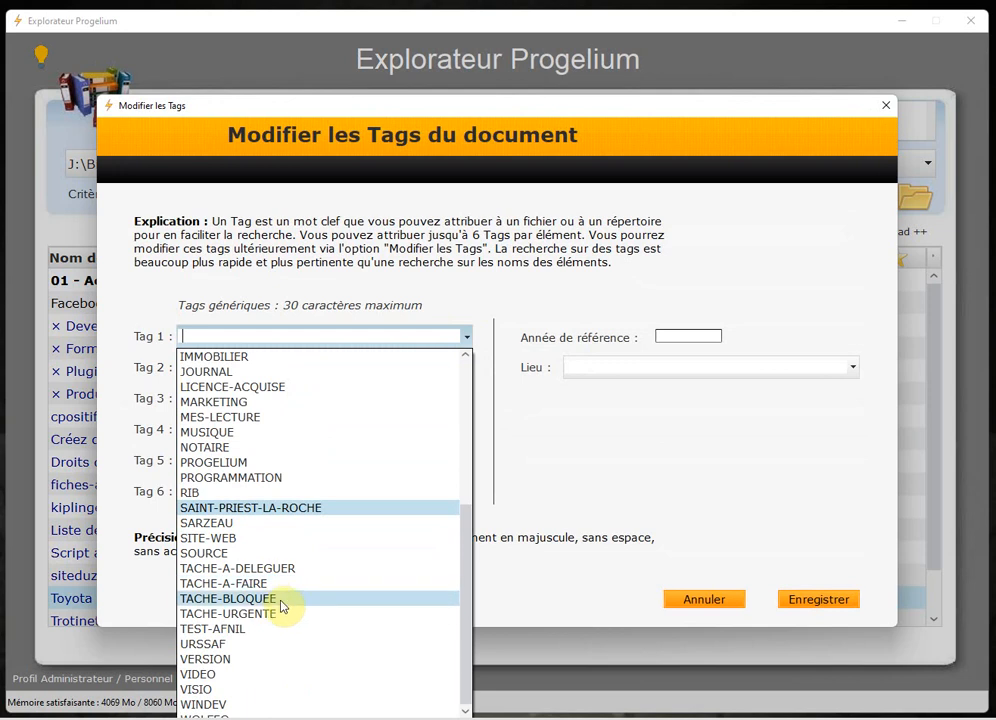
left_click(239, 567)
left_click(816, 600)
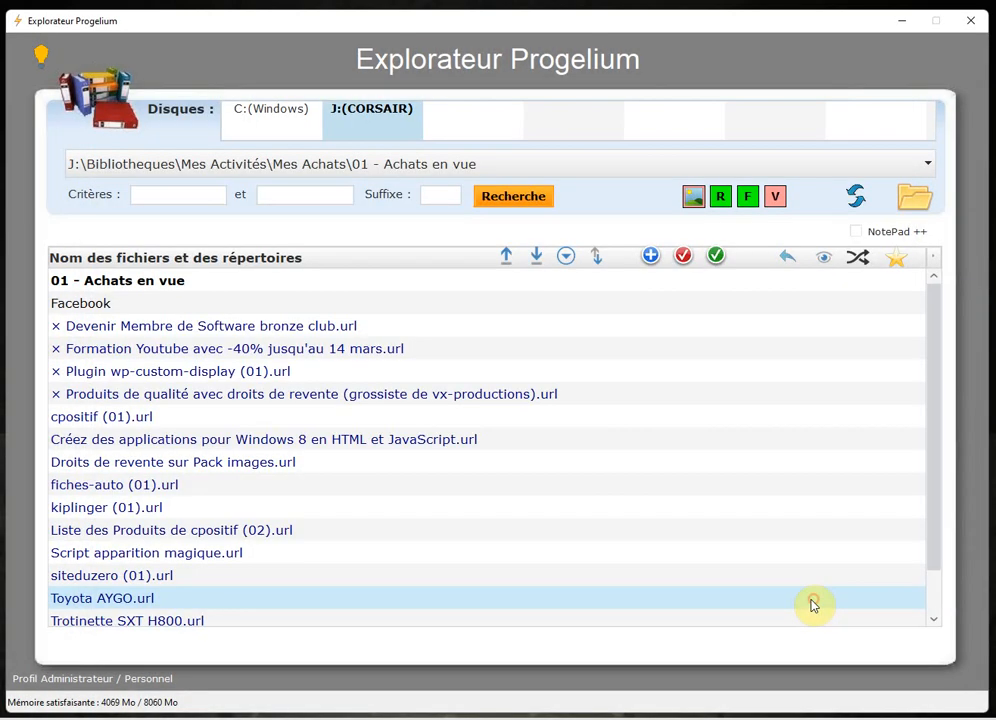
Search the current disk with TACHE-A-DELEGUER as the only generic tag
left_click(507, 202)
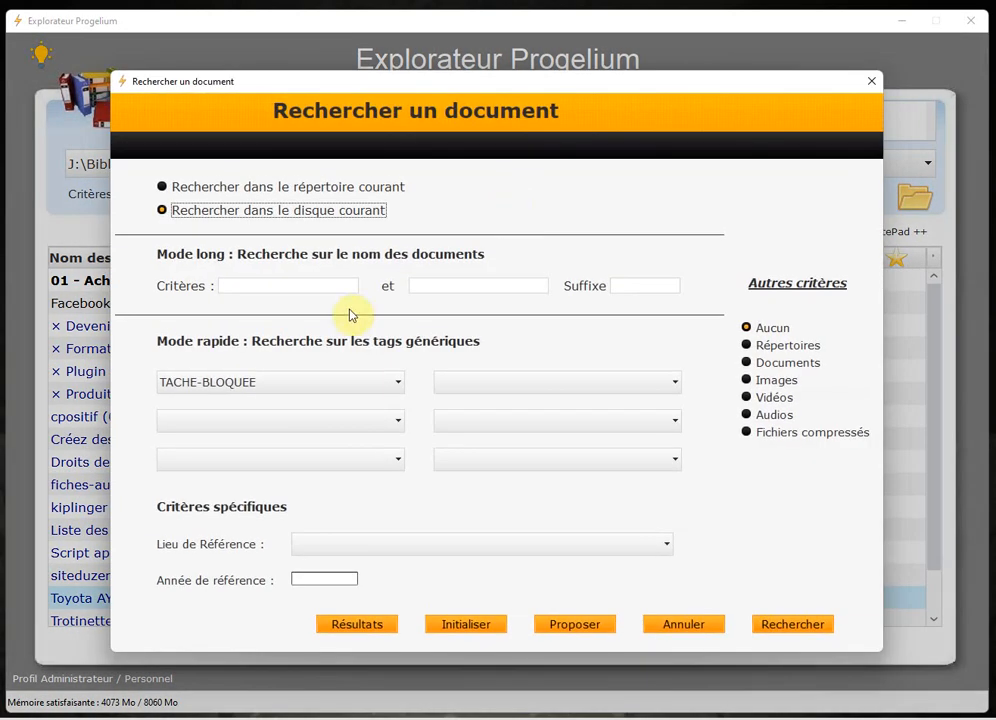
left_click(385, 385)
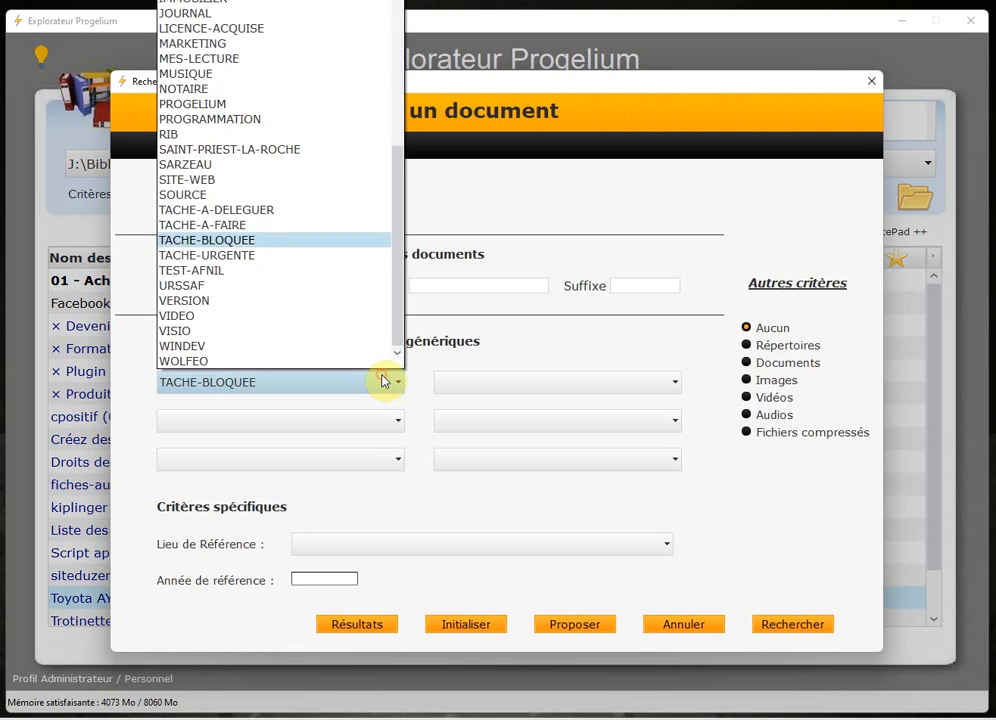
left_click(241, 210)
left_click(790, 626)
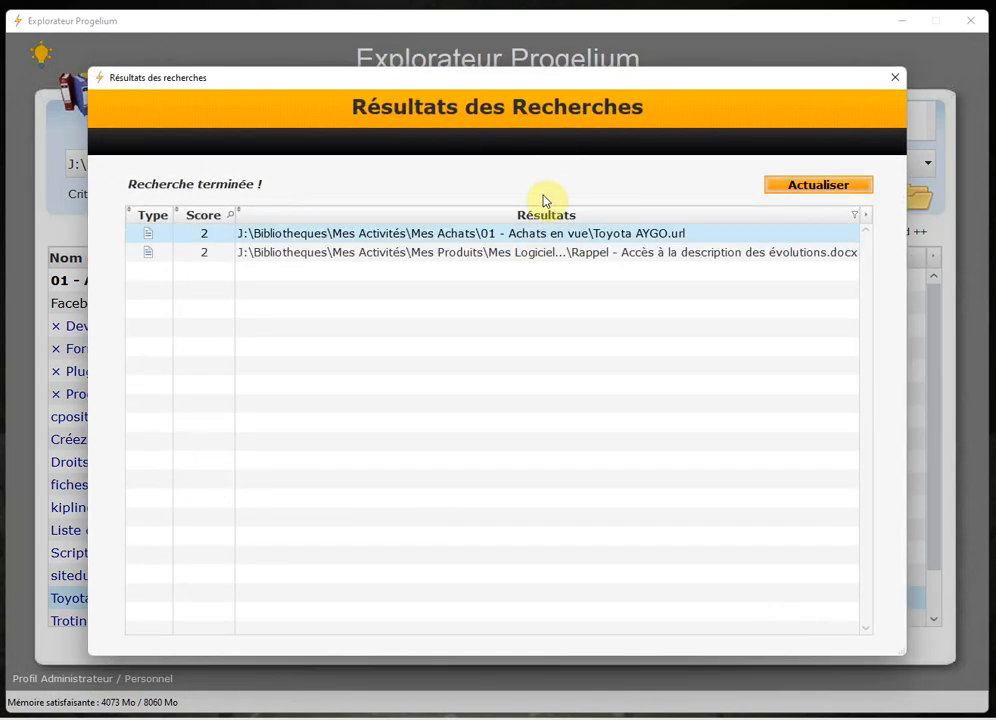
Remove the TACHE-A-DELEGUER tag from "Toyota AYGO.url" in the search results by setting Tag 1 to blank, and save its tags
right_click(631, 236)
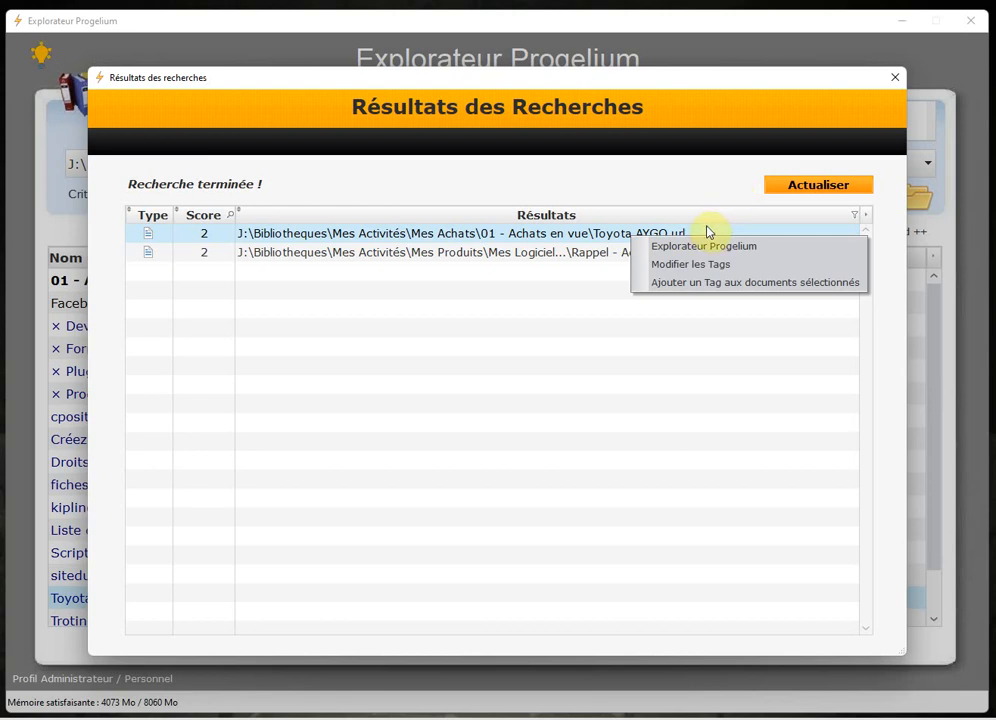
right_click(514, 240)
right_click(512, 238)
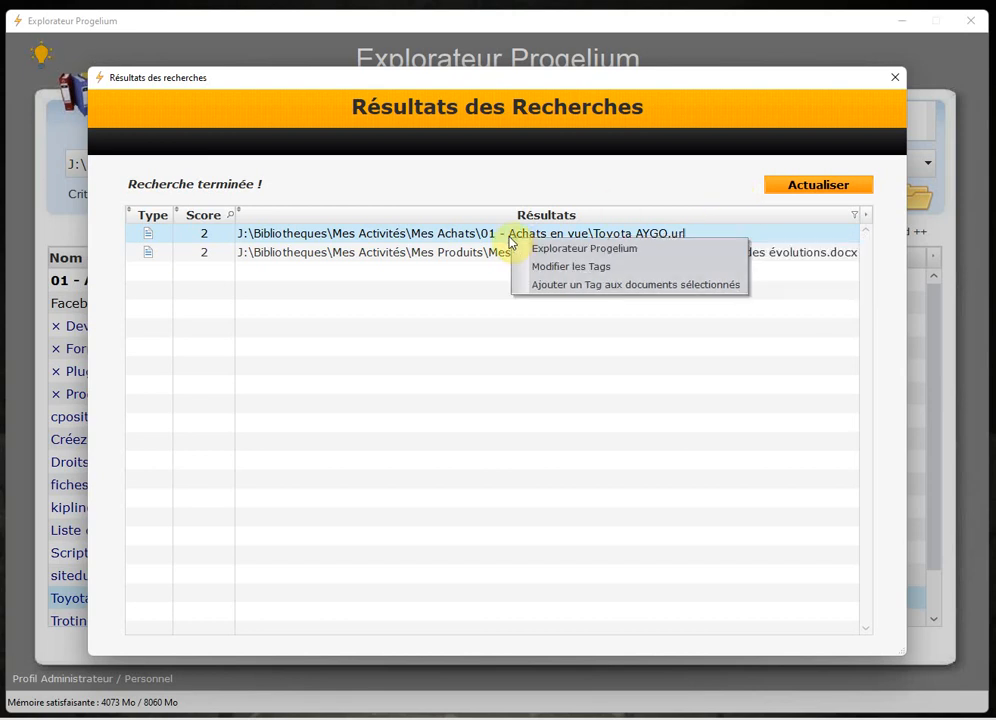
left_click(582, 266)
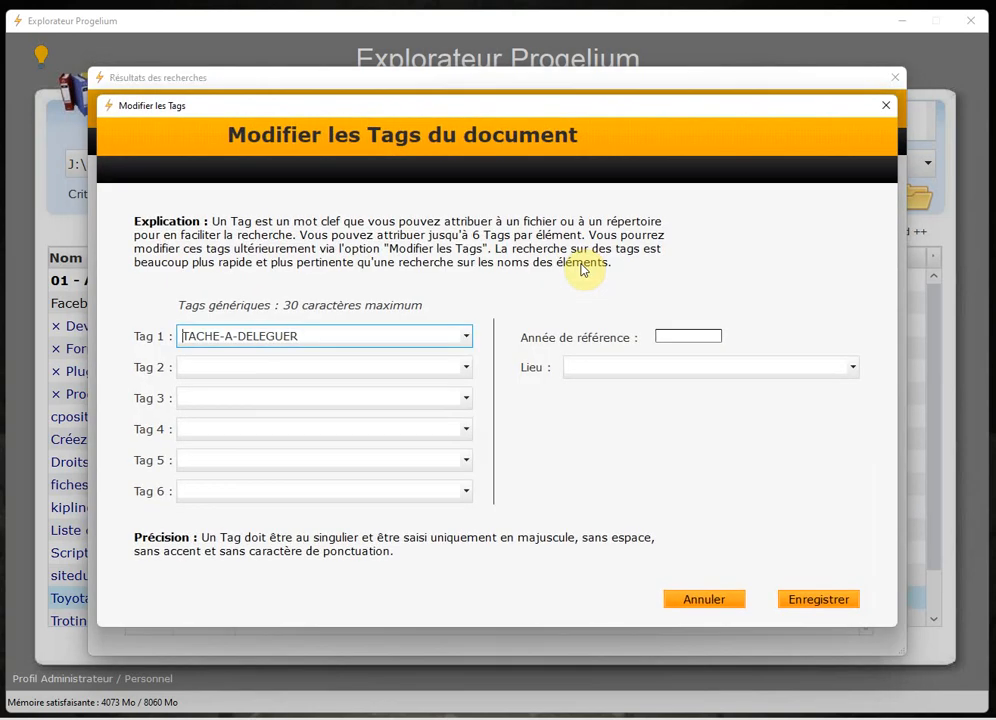
right_click(311, 343)
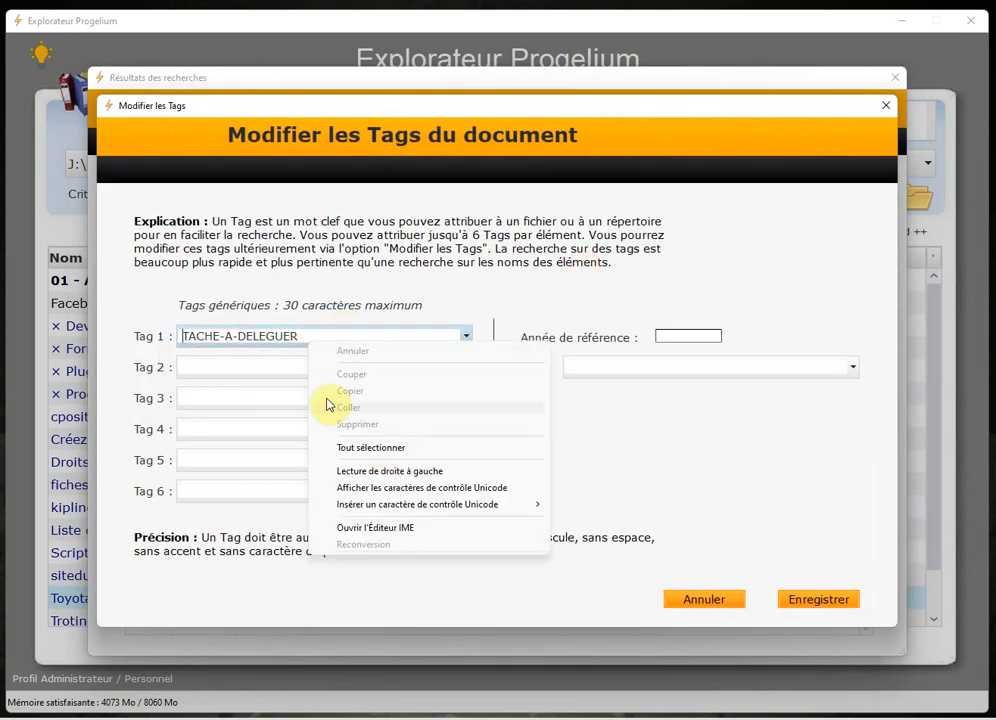
left_click(463, 335)
left_click(465, 337)
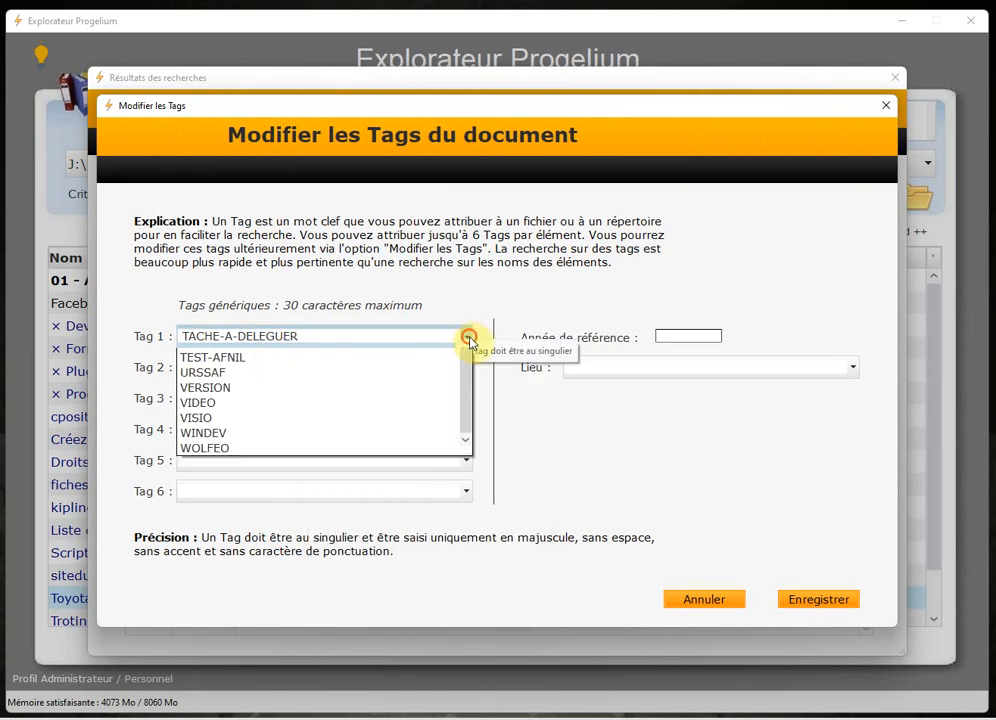
scroll(330, 360, "up", 5)
scroll(300, 360, "up", 1)
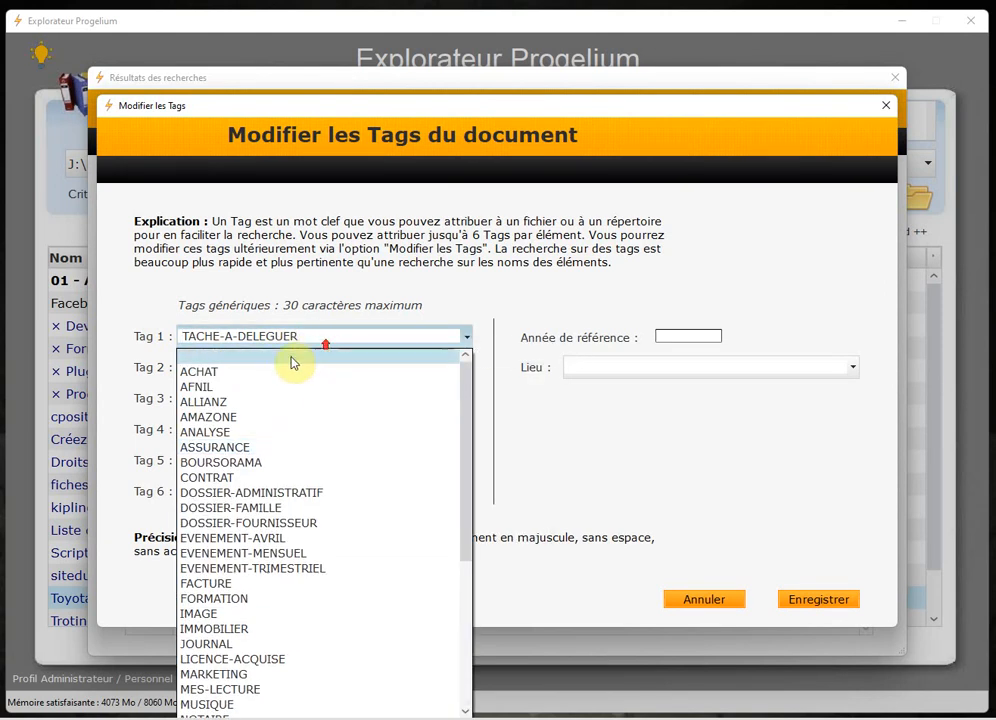
left_click(219, 360)
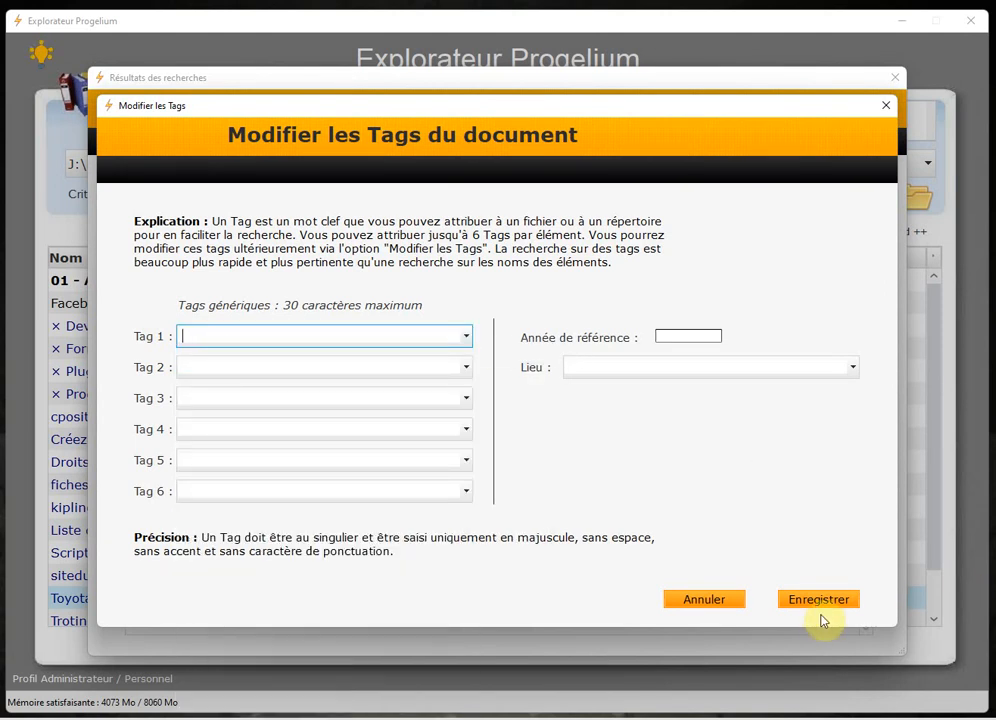
left_click(791, 600)
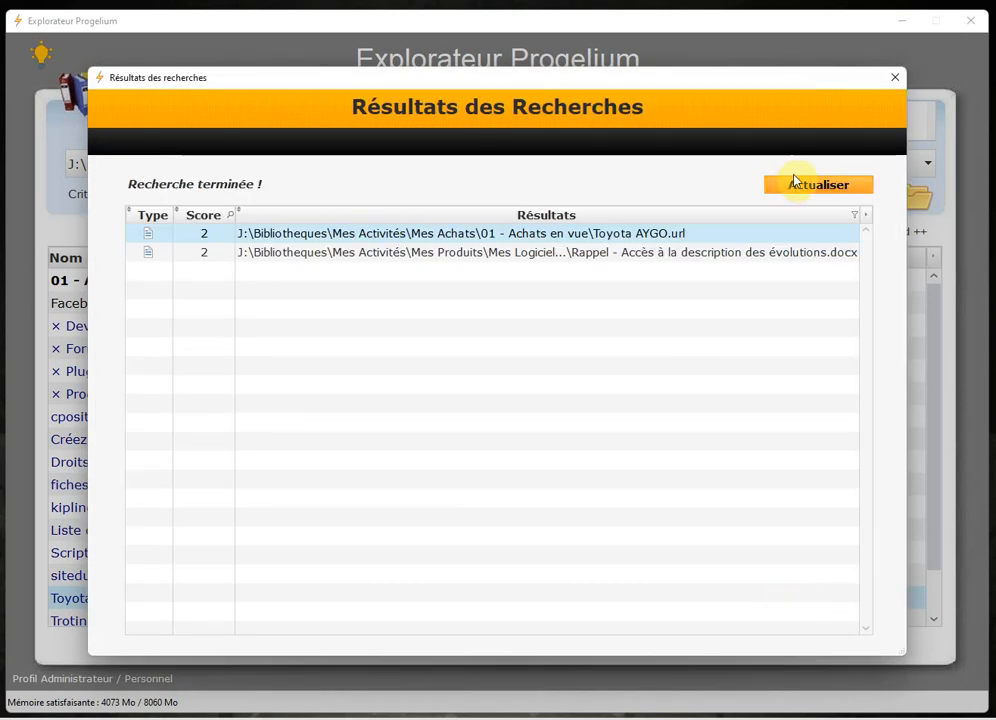
Close the search results, rerun the TACHE-A-DELEGUER search on the current disk, and close the new results
left_click(898, 80)
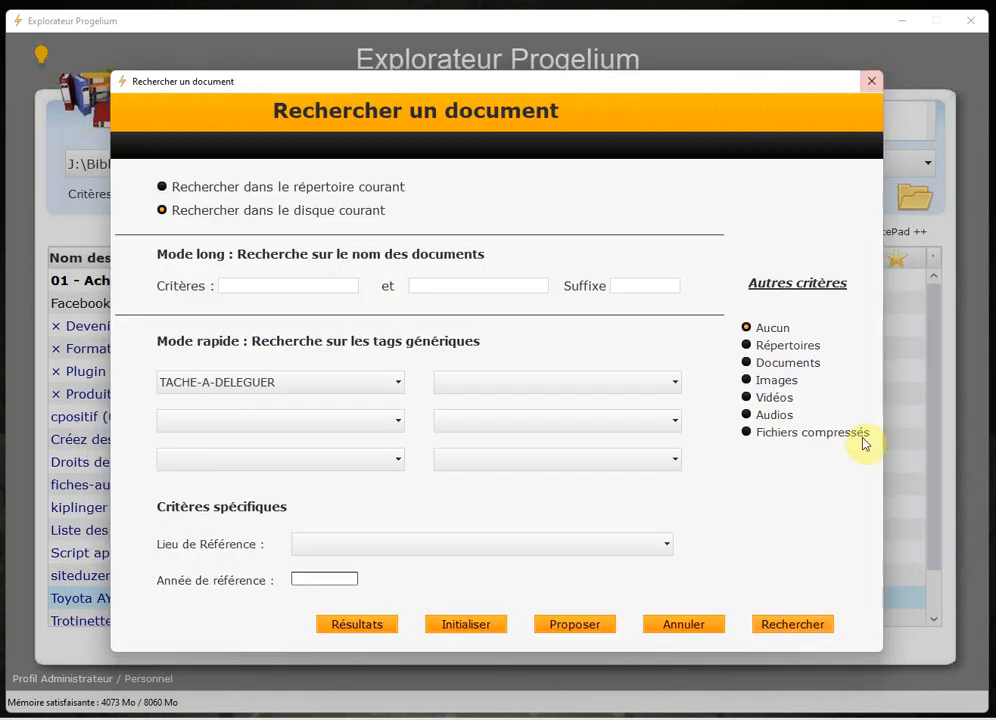
left_click(783, 628)
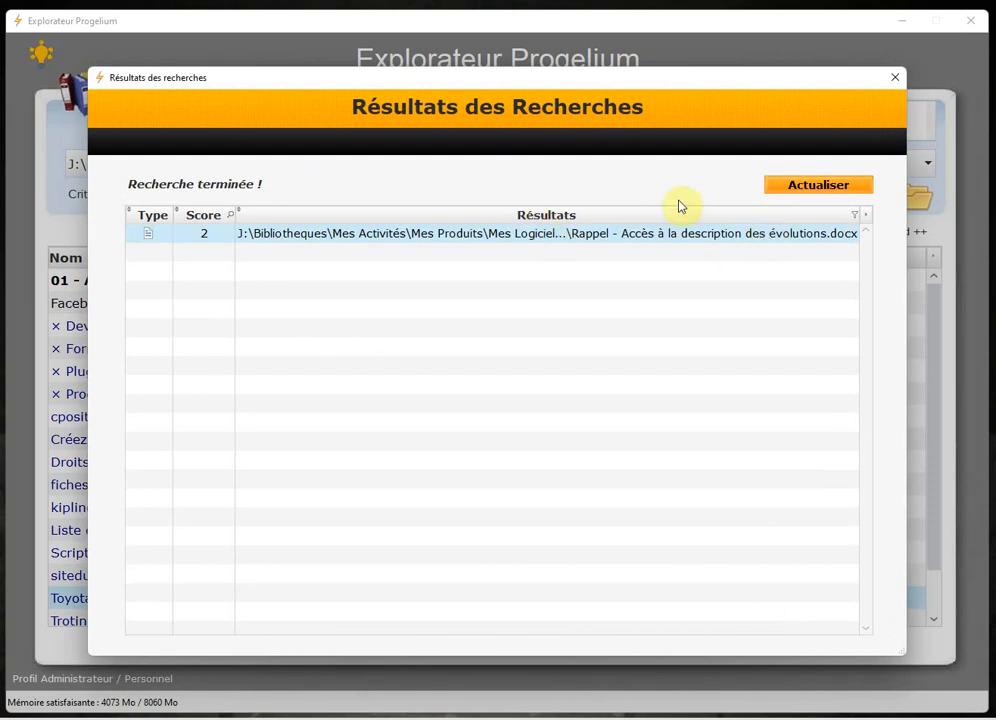
left_click(895, 77)
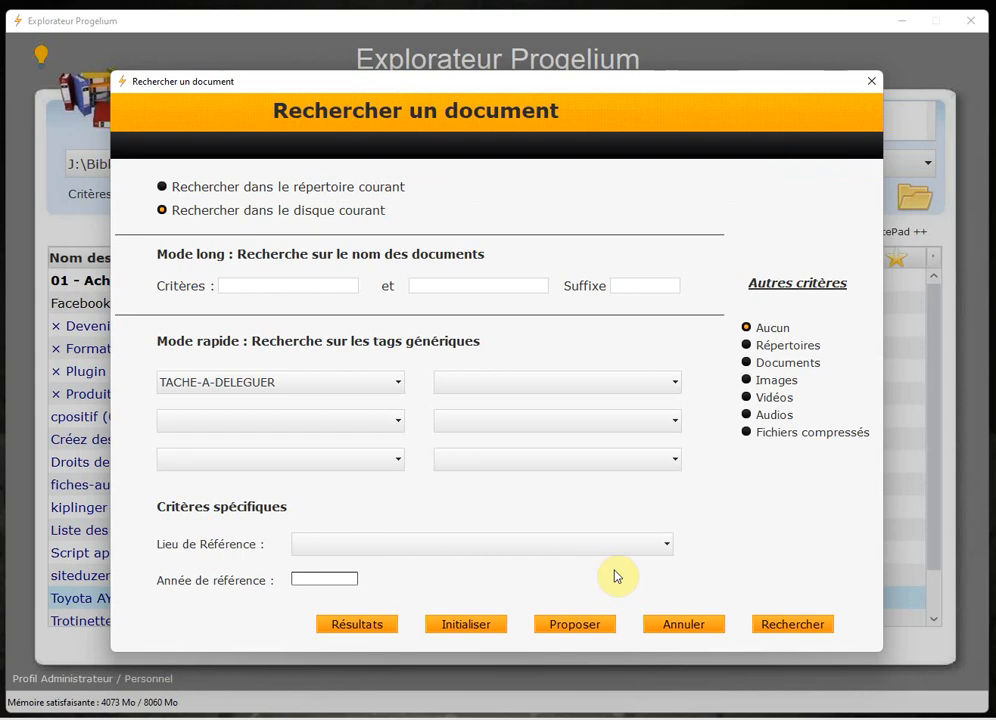
Review the task-status tags available for the first generic tag without changing it, and close the search form
left_click(390, 382)
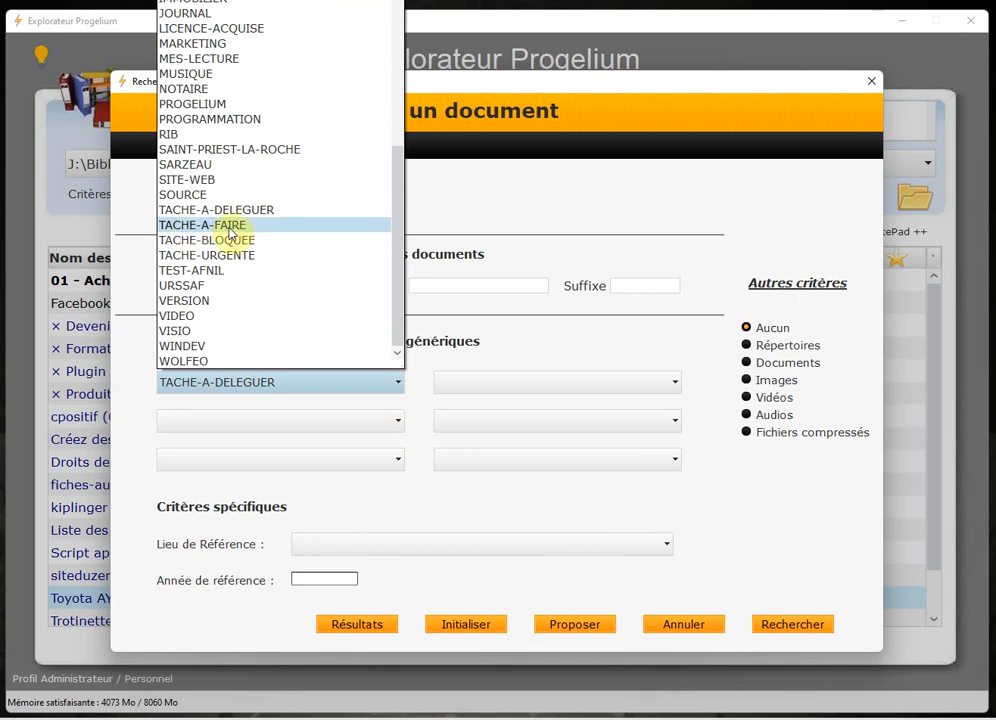
left_click(596, 205)
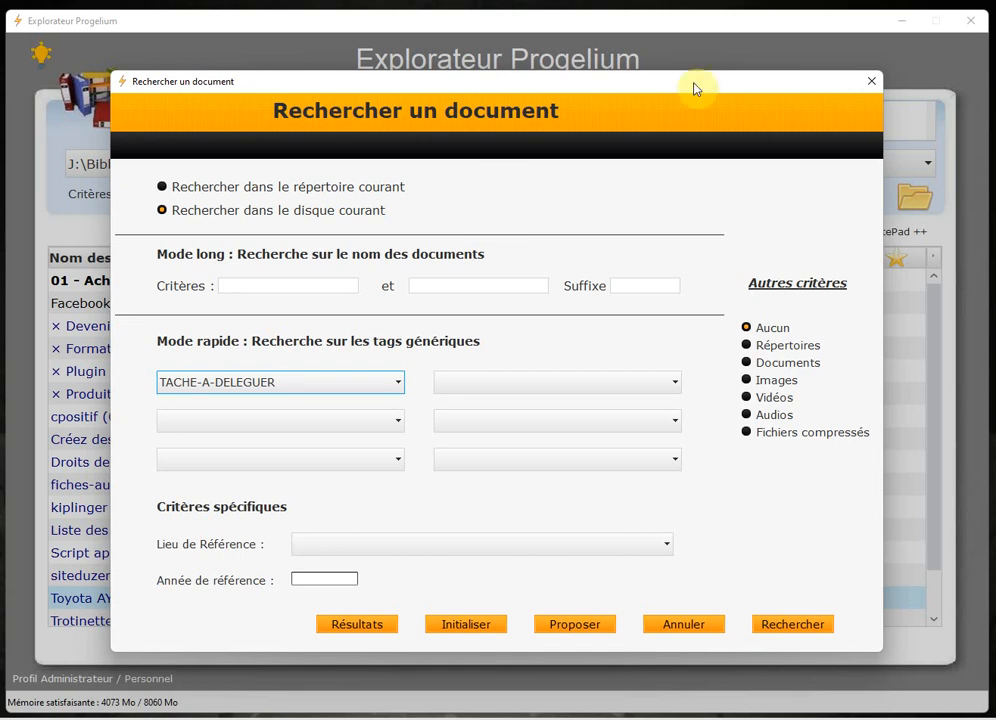
left_click(872, 84)
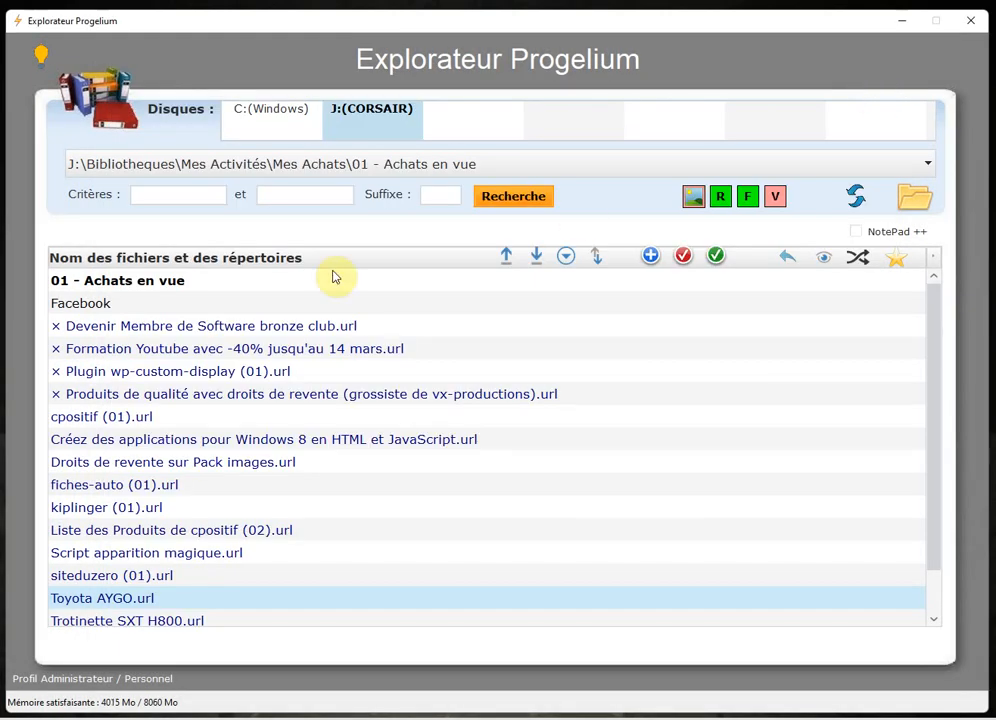
Search the current disk with EVENEMENT-AVRIL as the only generic tag and open the folder "02 - Impôts et Taxes" from the results
left_click(533, 197)
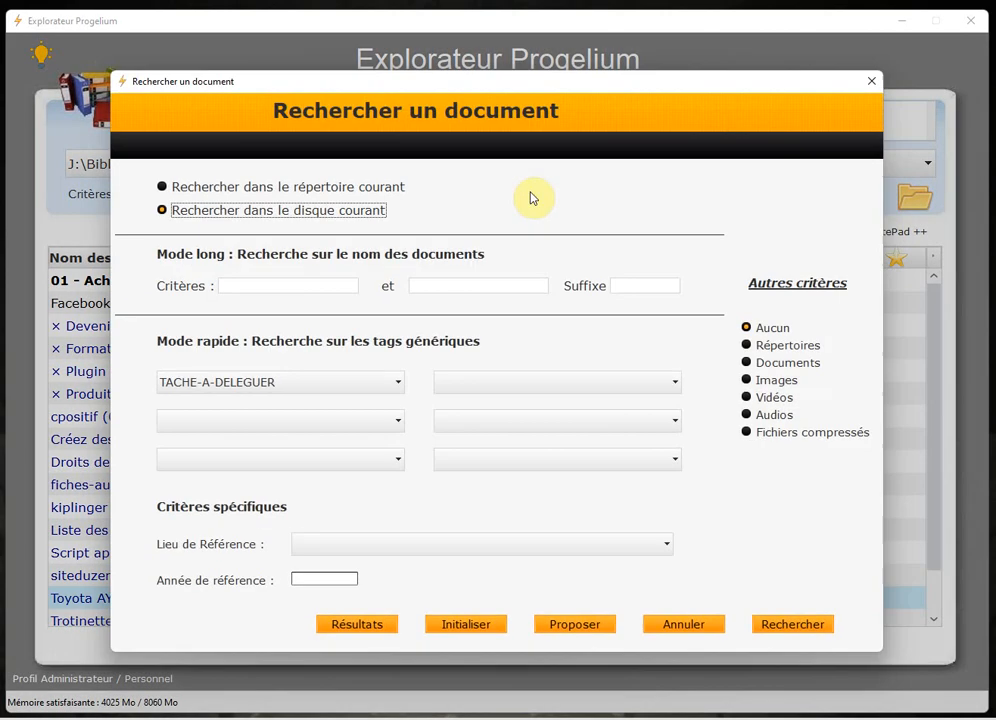
left_click(398, 383)
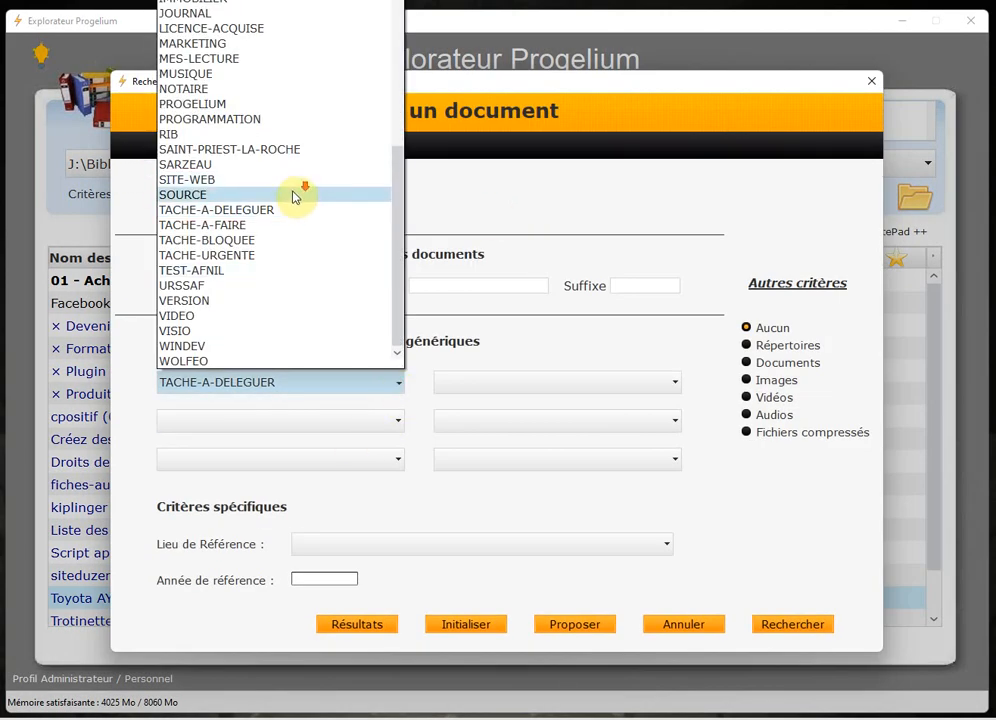
scroll(285, 240, "up", 3)
scroll(285, 240, "up", 1)
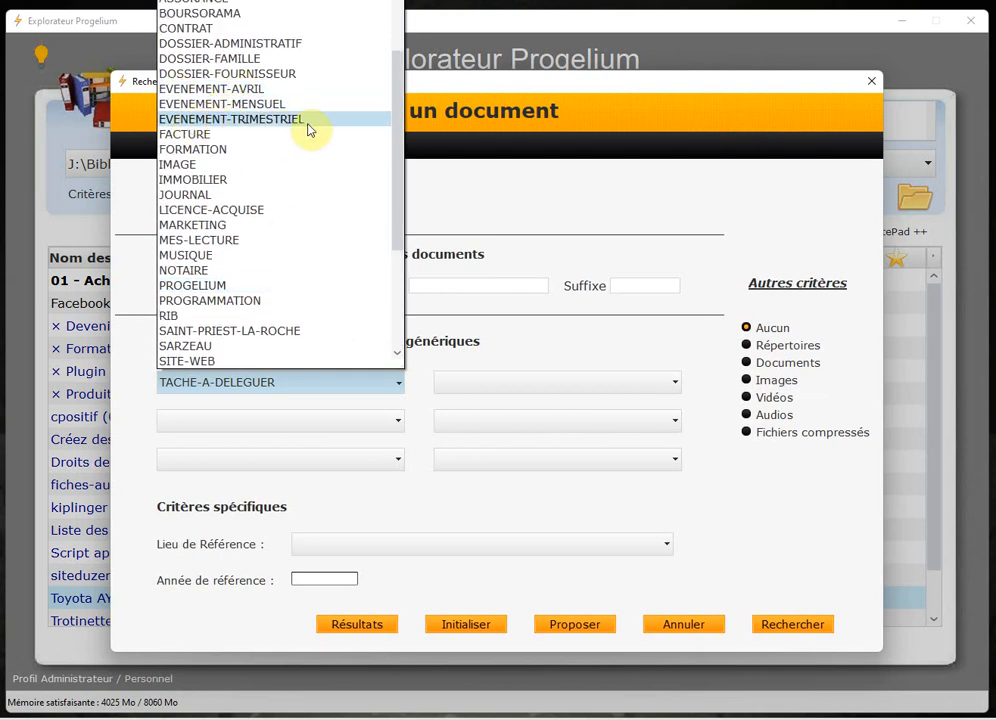
left_click(248, 93)
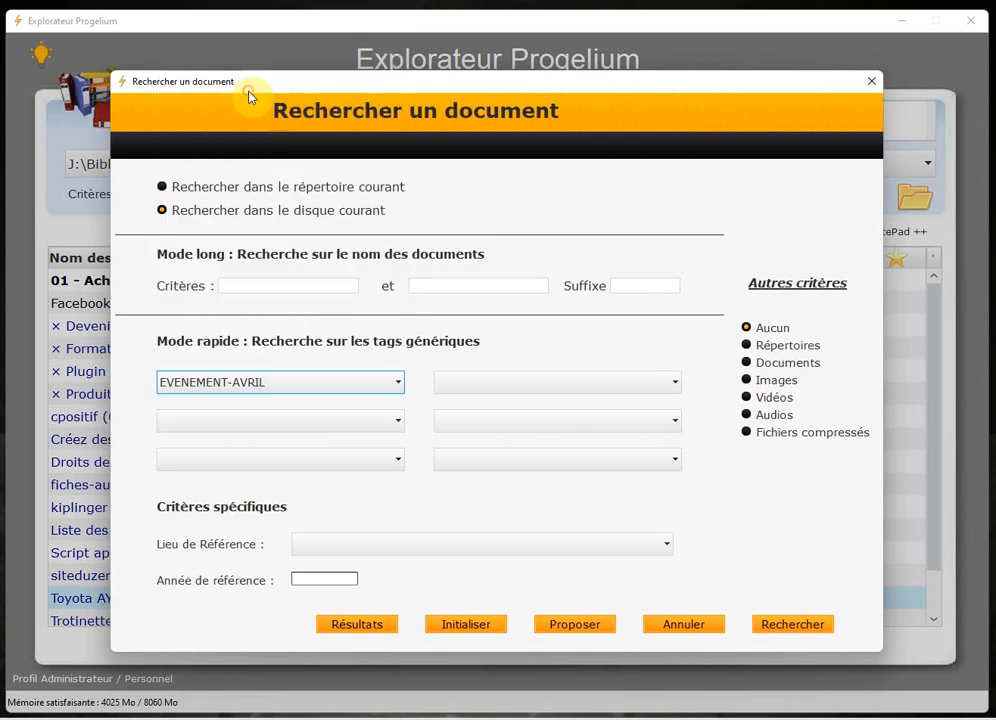
left_click(794, 627)
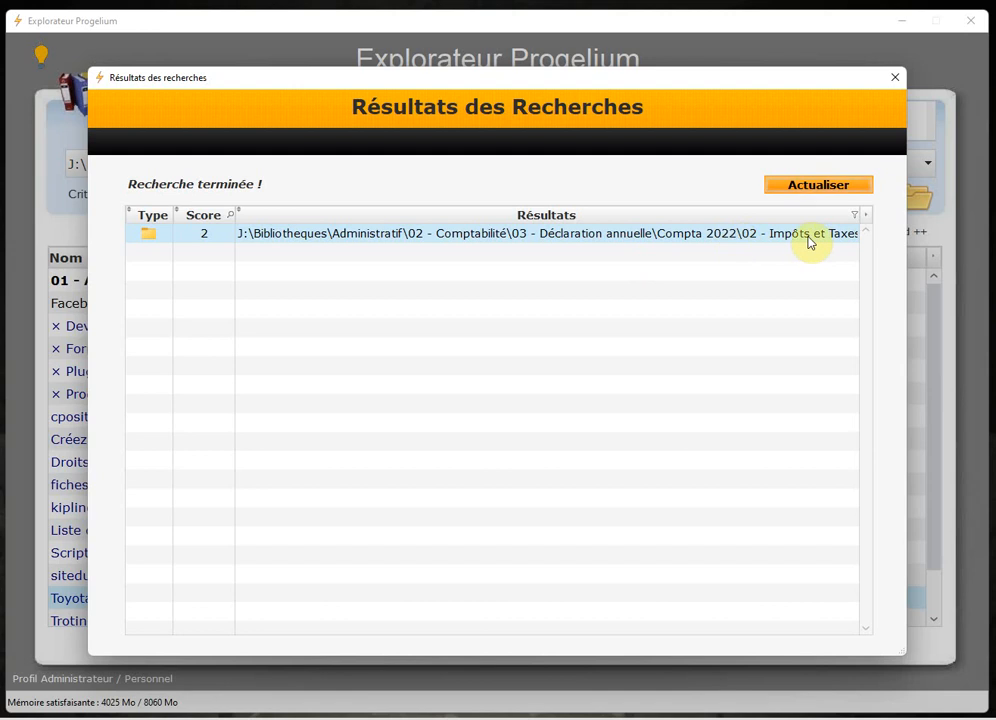
double_click(733, 234)
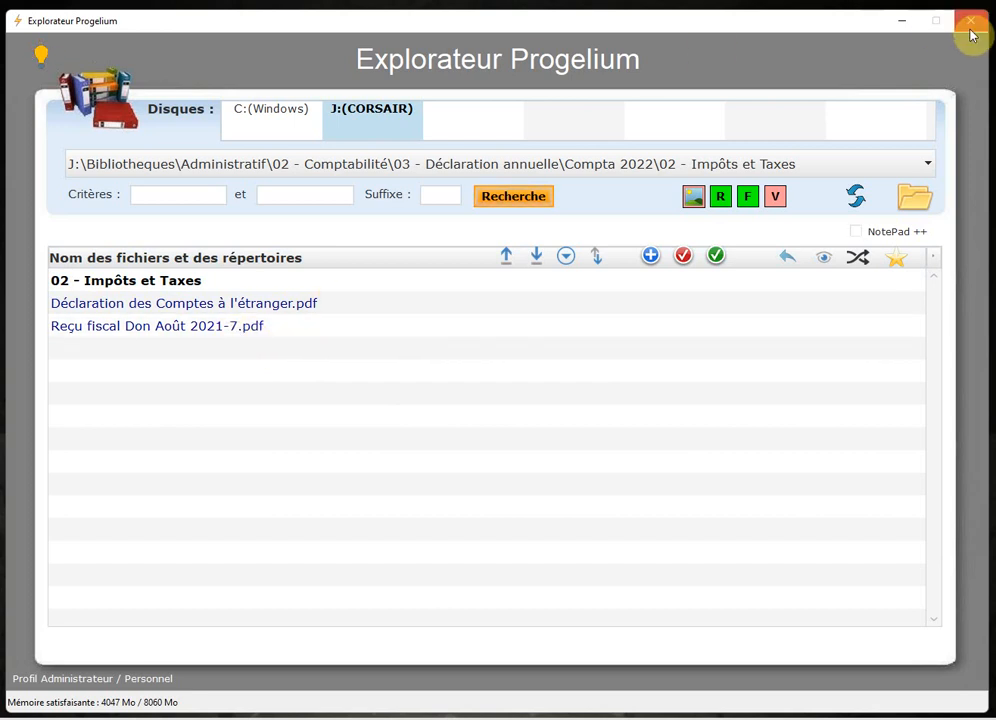
Search the current disk with EVENEMENT-TRIMESTRIEL as the only generic tag and open the folder "04 - Déclaration URSSAF" from the results
left_click(515, 200)
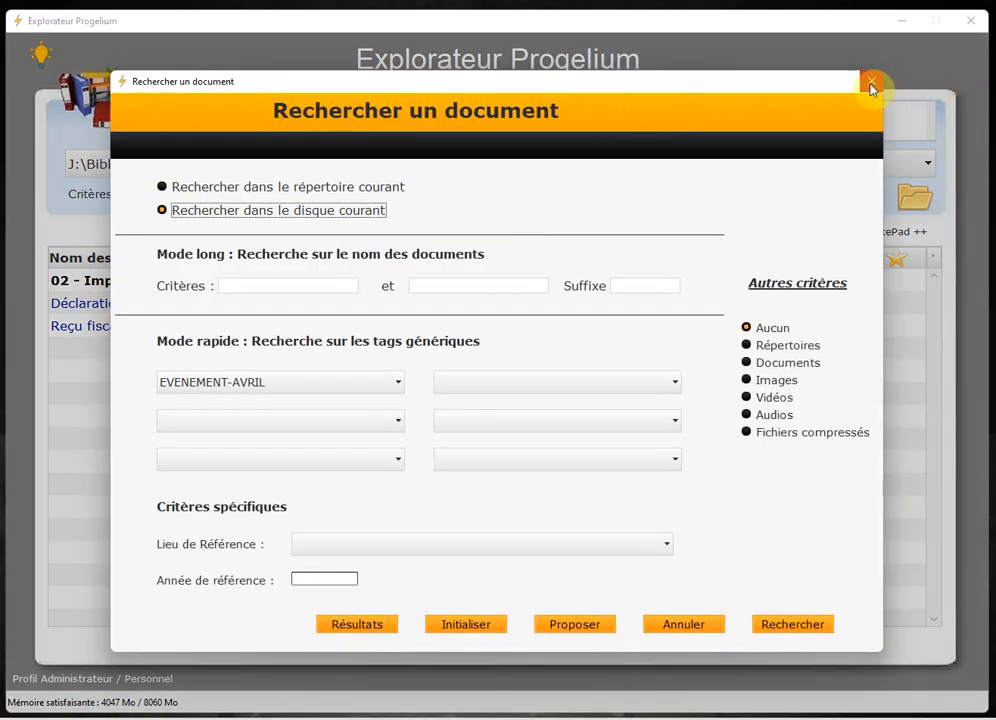
left_click(278, 381)
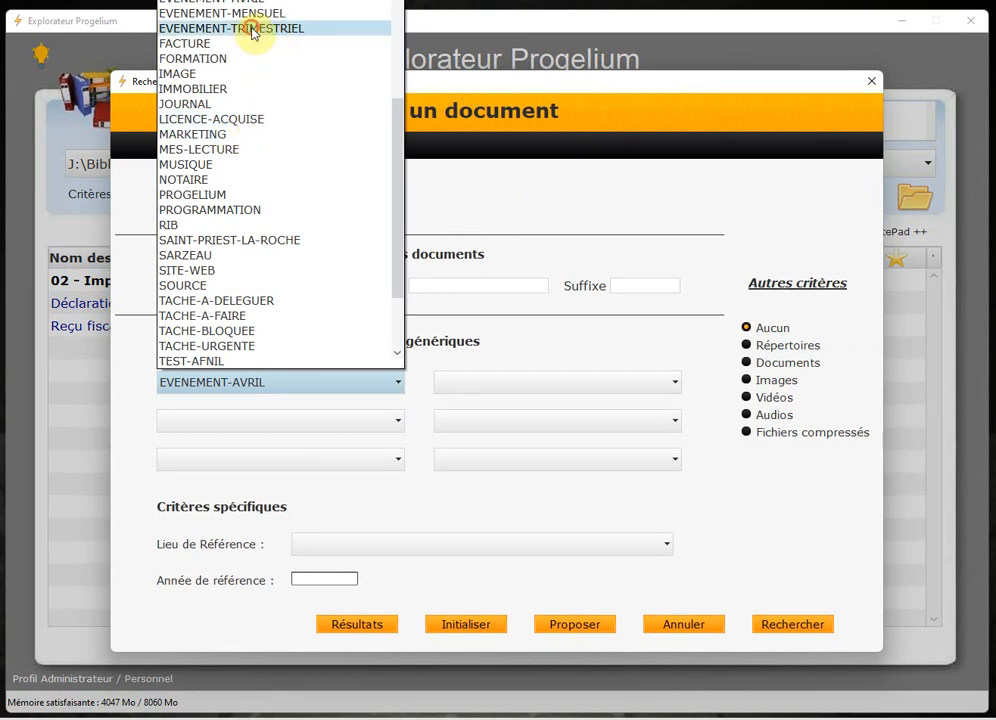
left_click(253, 29)
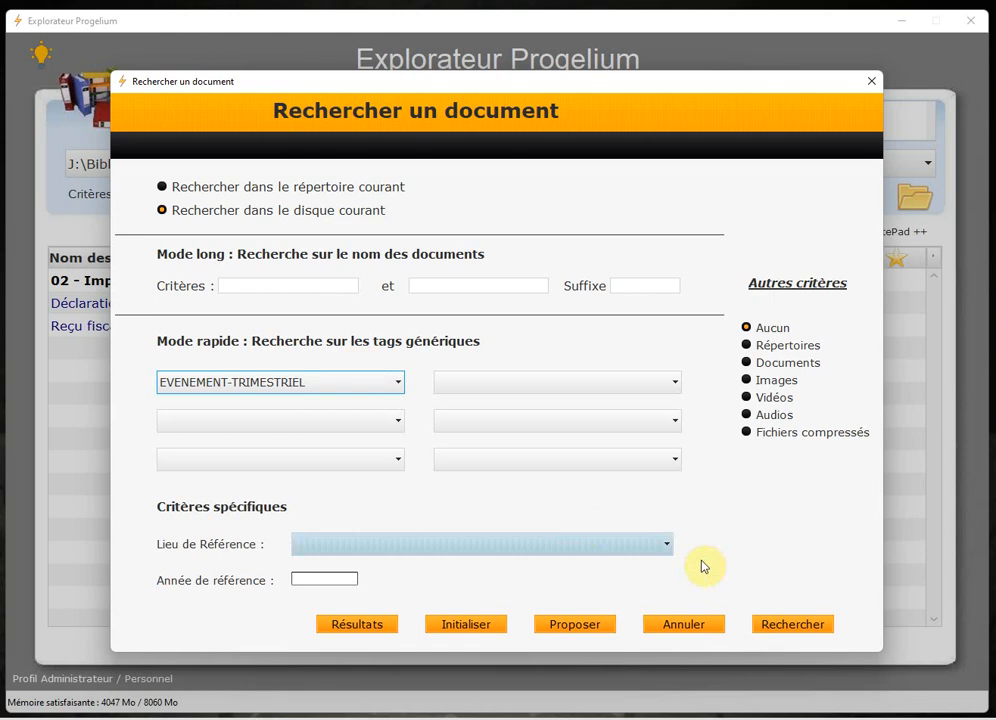
left_click(790, 626)
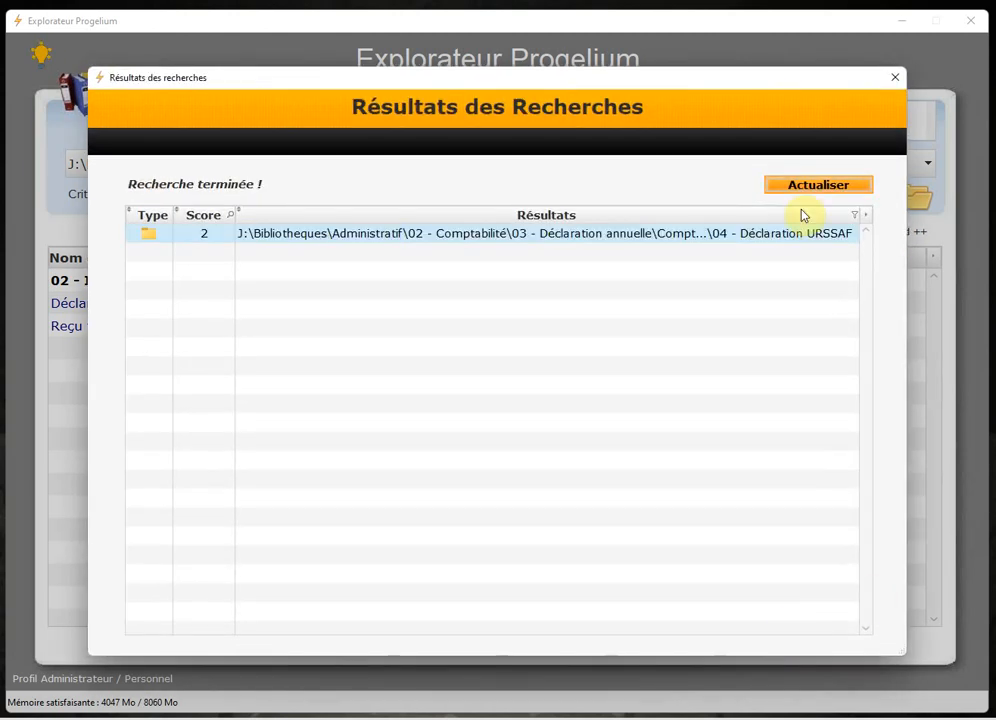
double_click(740, 236)
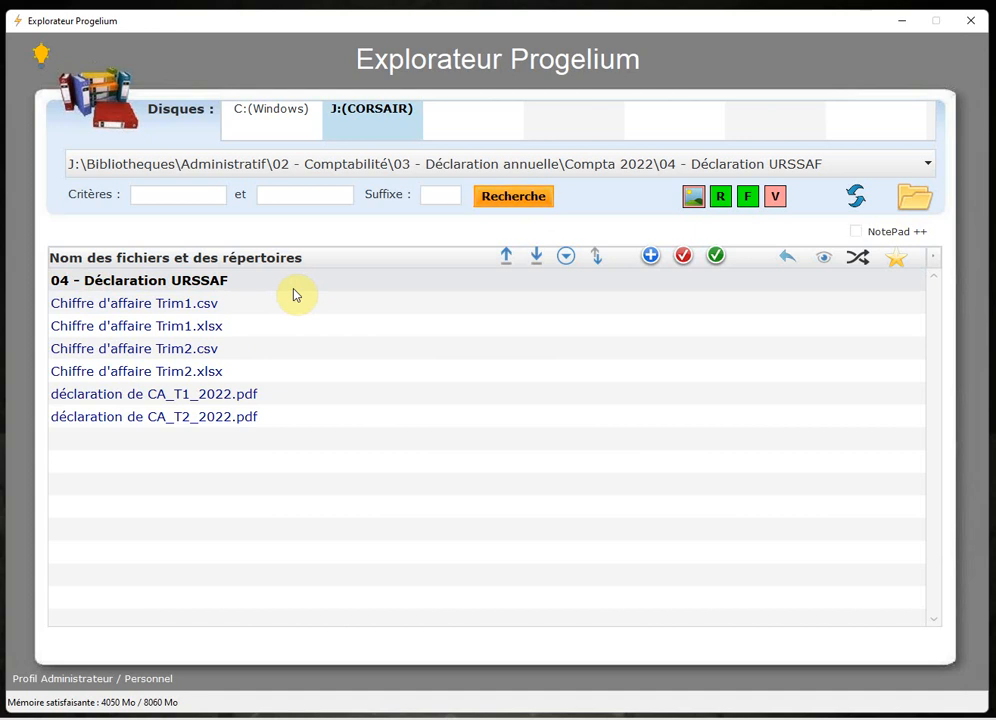
Review the tags assigned to the folder "04 - Déclaration URSSAF", examining its second tag, and close the tag form without changing anything
right_click(166, 282)
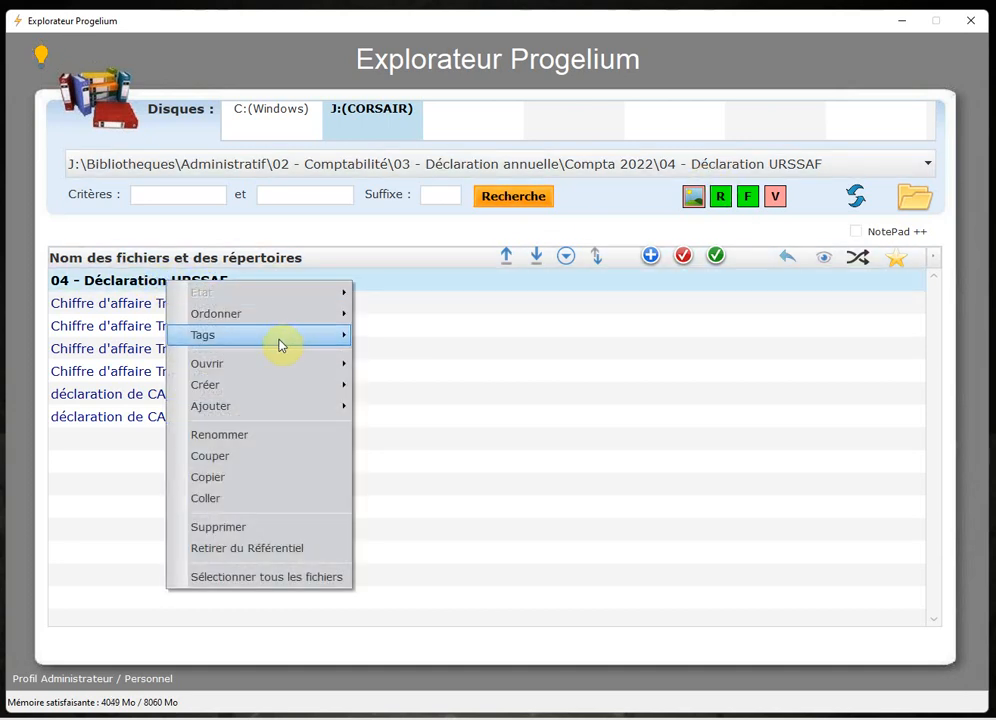
mouse_move(250, 336)
left_click(389, 337)
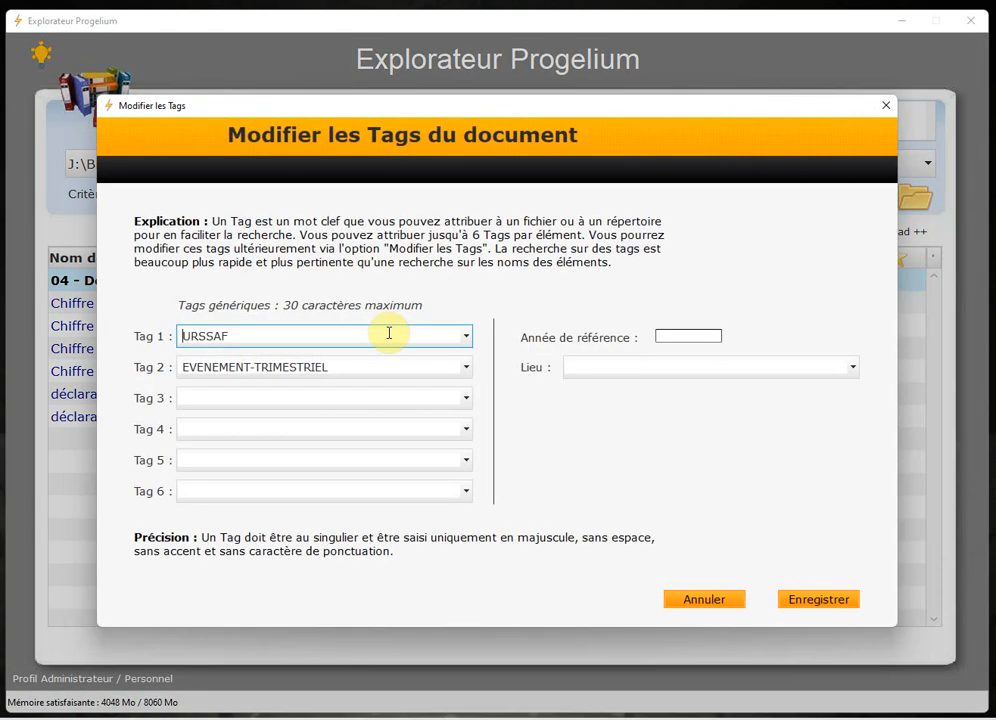
left_click(352, 365)
left_click_drag(332, 367, 111, 367)
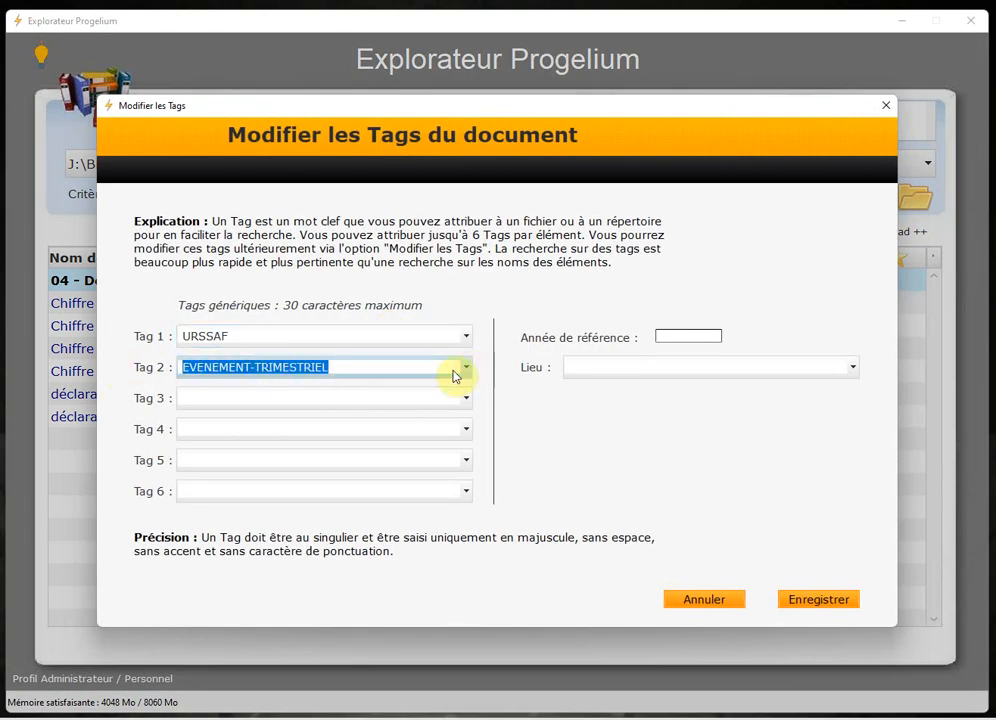
left_click(289, 367)
left_click_drag(327, 365, 253, 367)
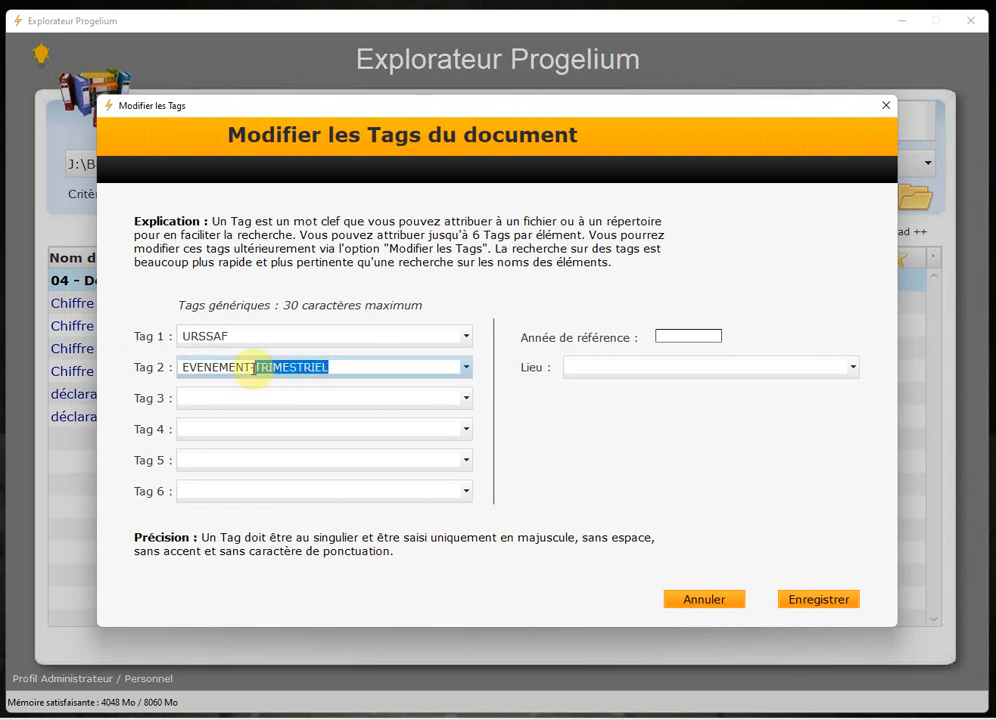
left_click(238, 362)
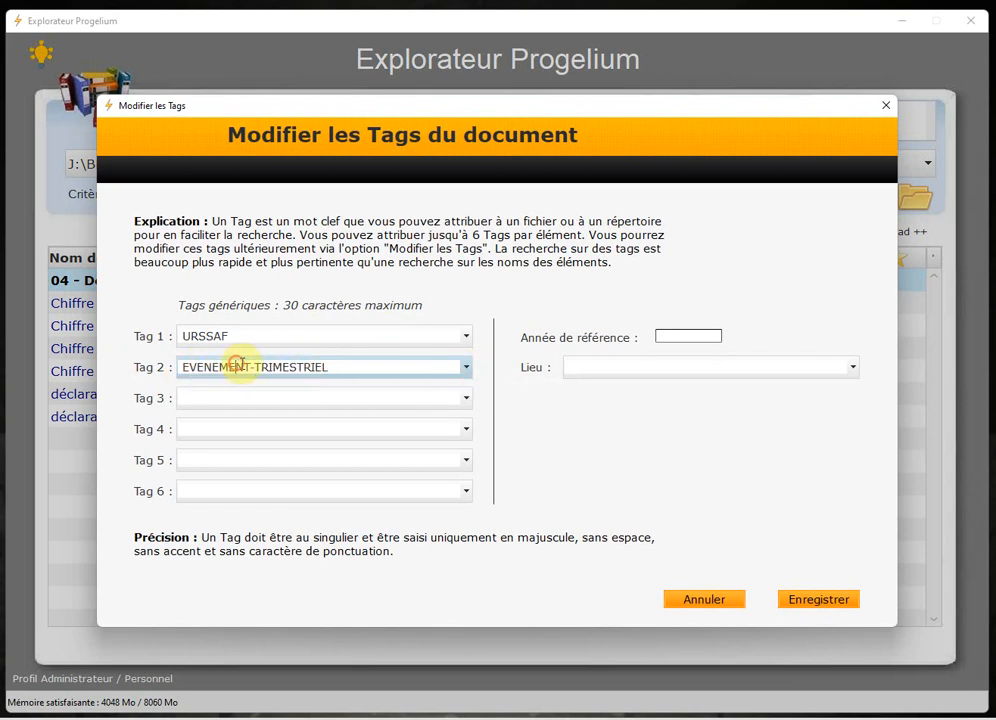
left_click_drag(356, 360, 140, 366)
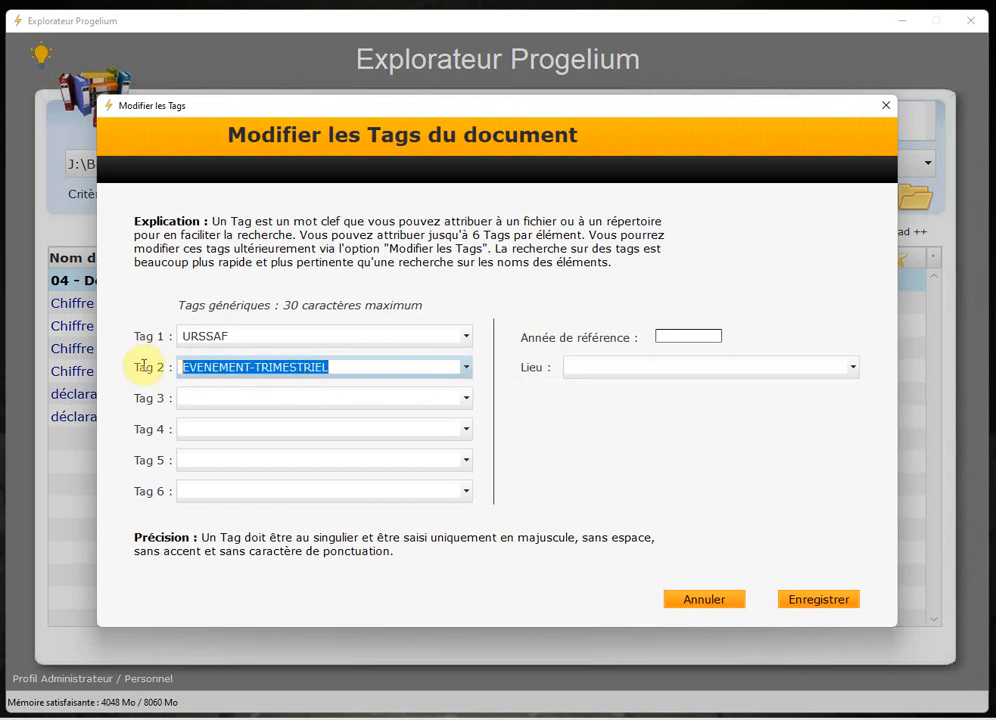
left_click(352, 368)
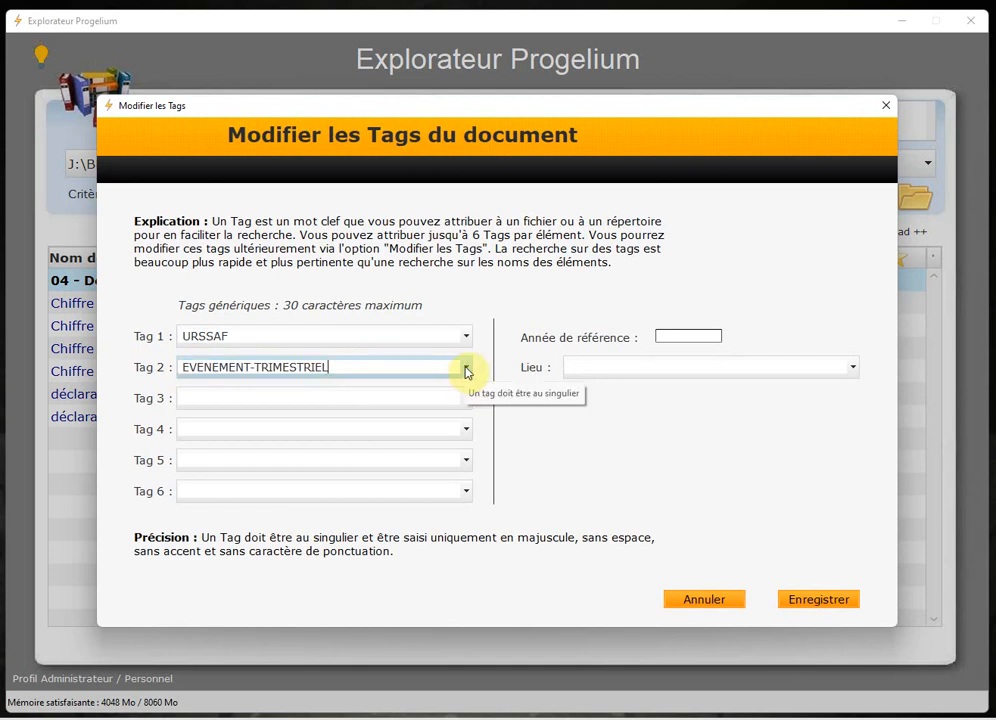
left_click_drag(389, 371, 134, 372)
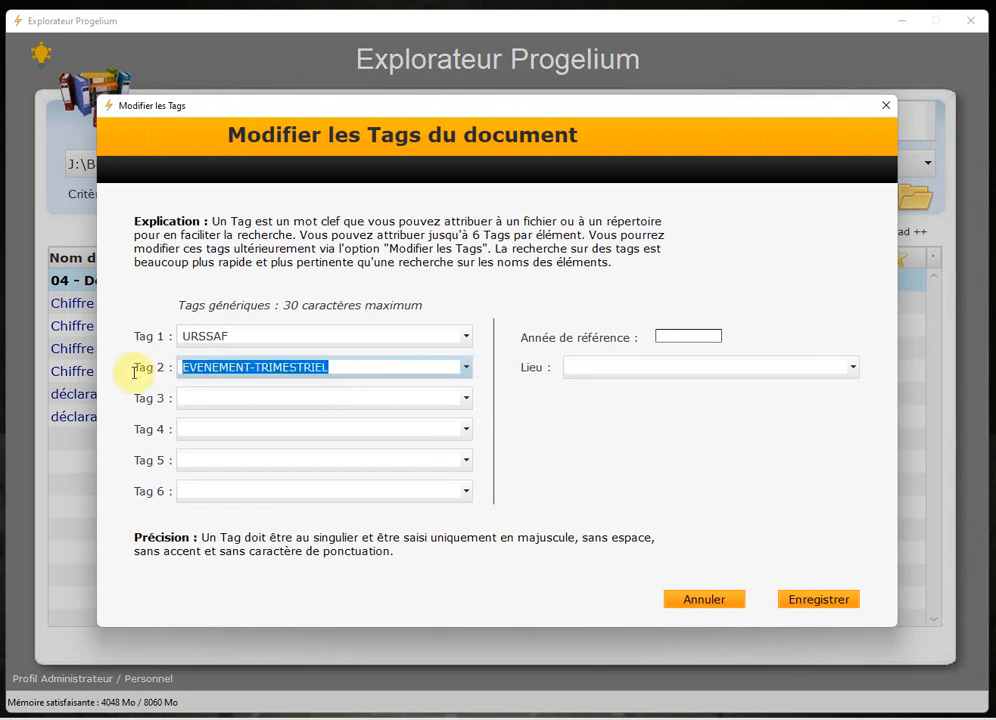
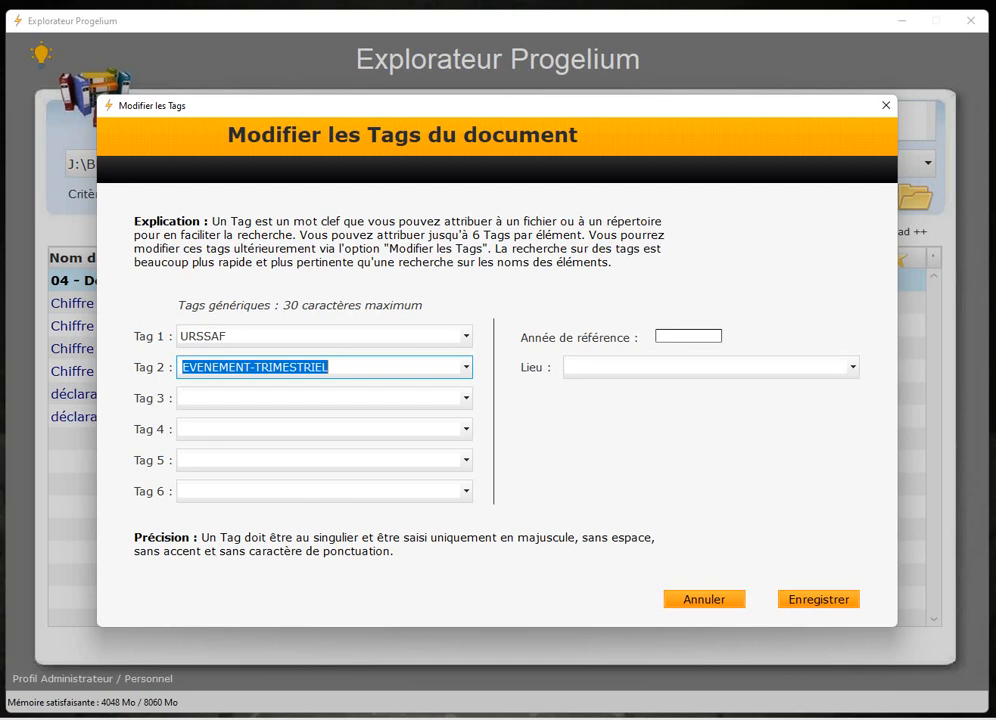
left_click(884, 110)
Start a document search on the current disk with NOTAIRE as the first generic tag and LYON as the reference place
left_click(541, 196)
left_click(367, 383)
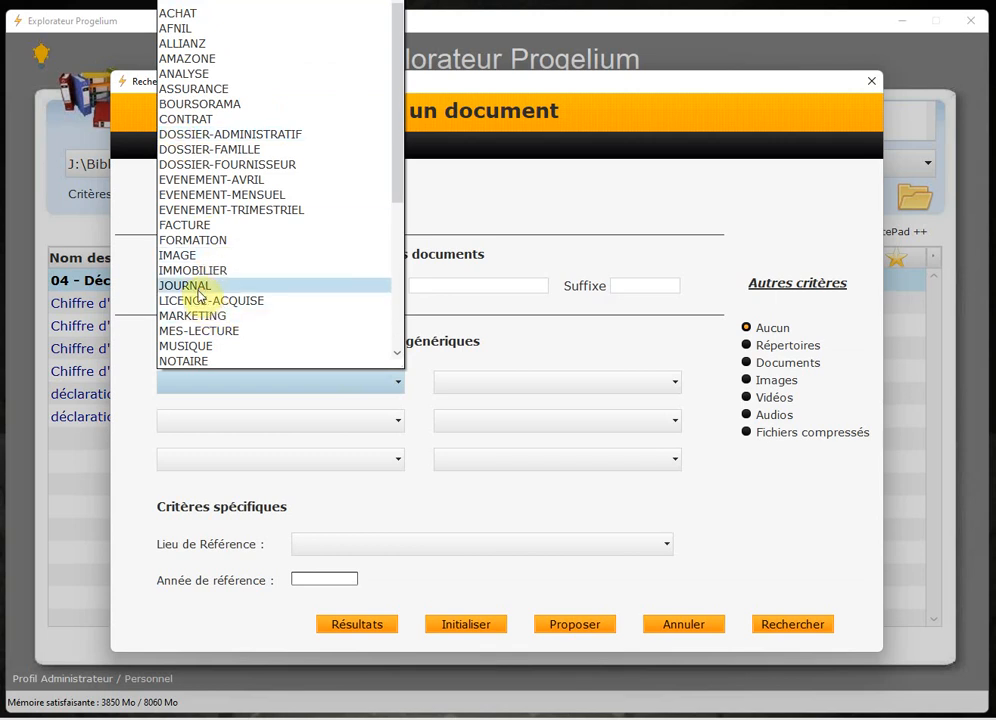
scroll(240, 220, "down", 1)
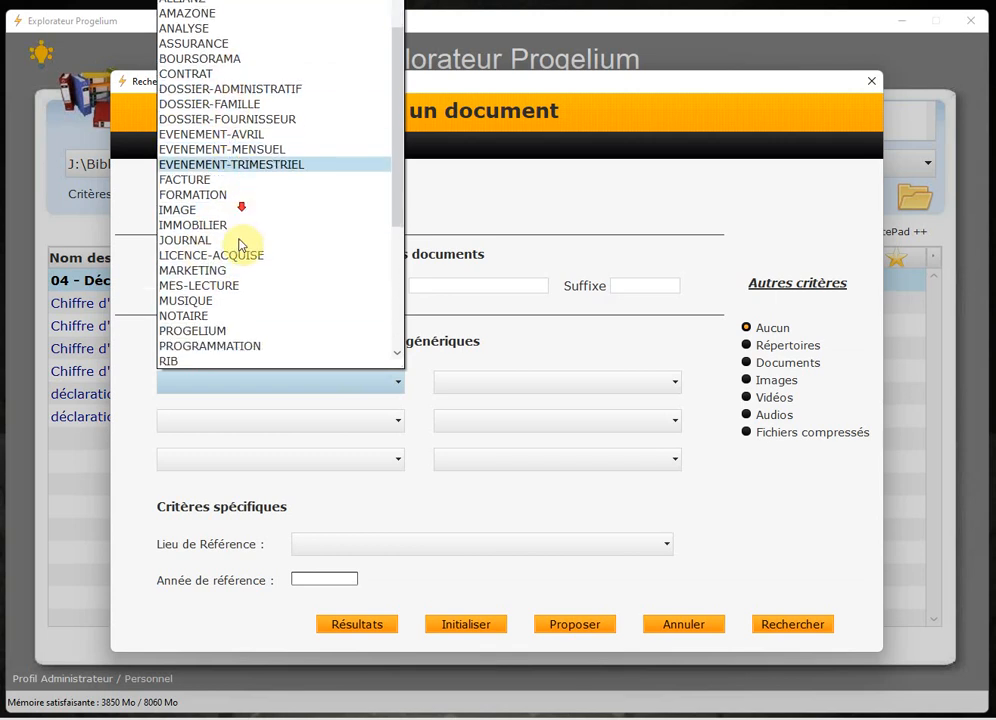
scroll(236, 285, "down", 1)
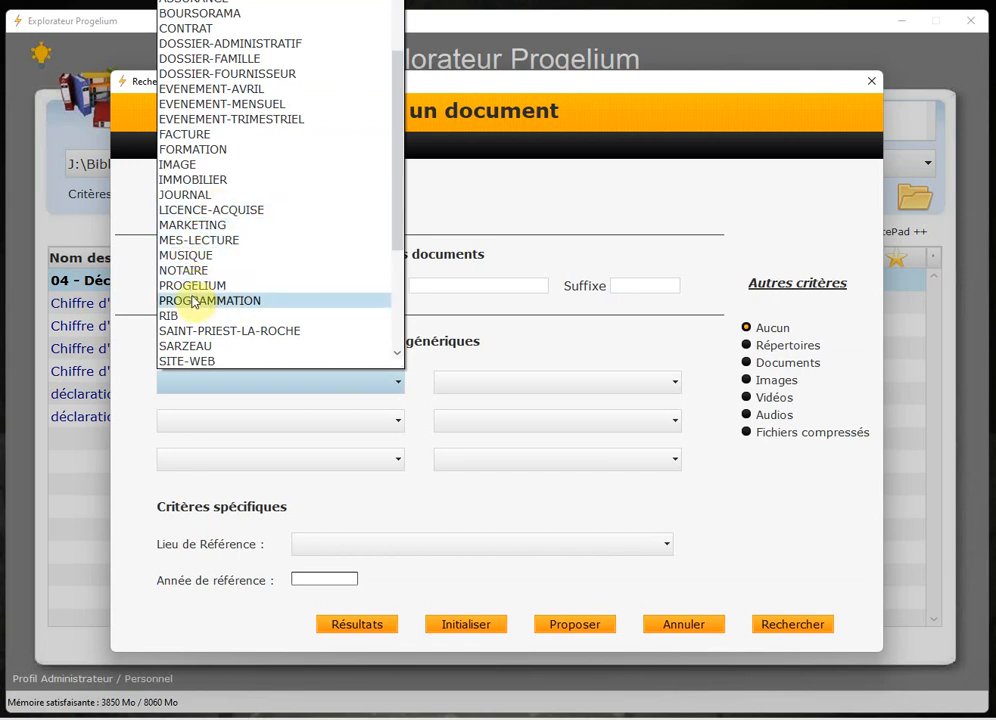
left_click(194, 270)
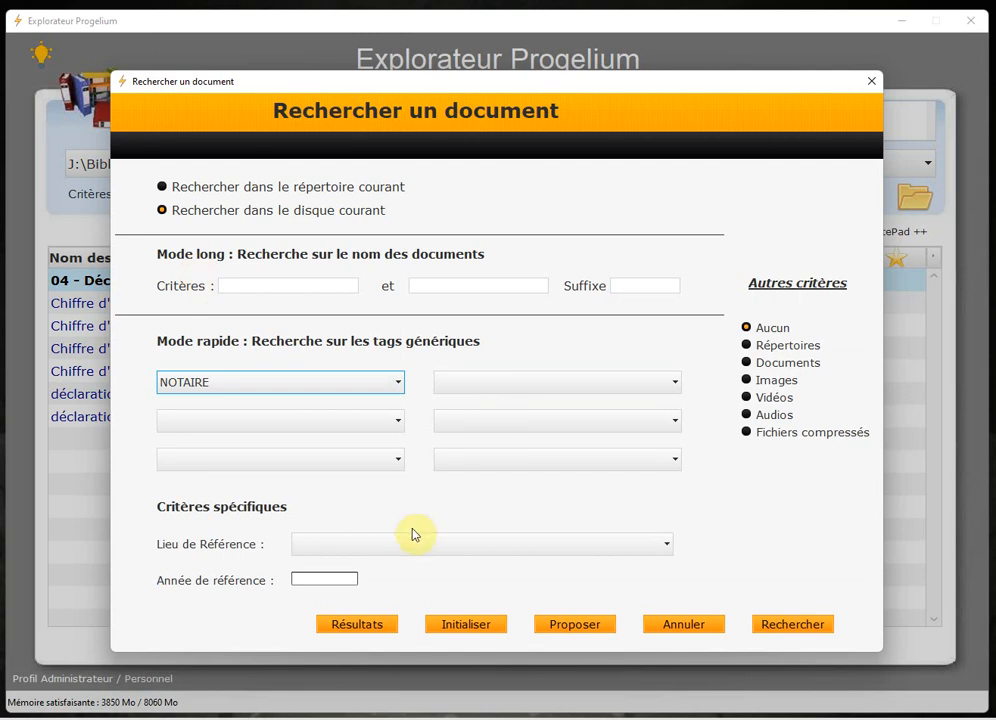
left_click(566, 544)
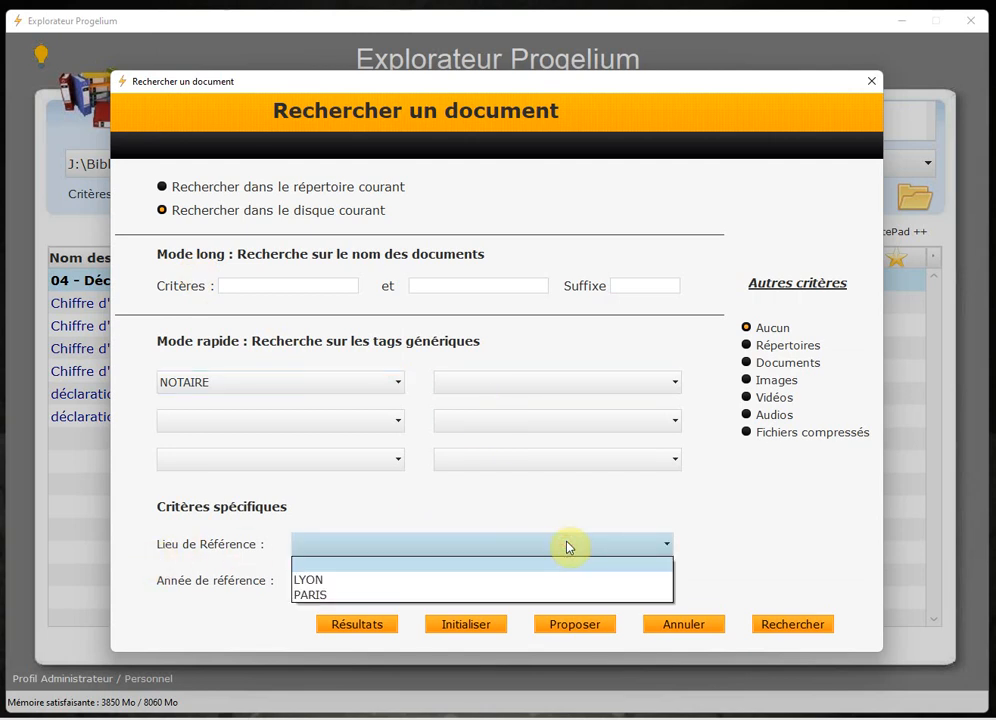
left_click(390, 576)
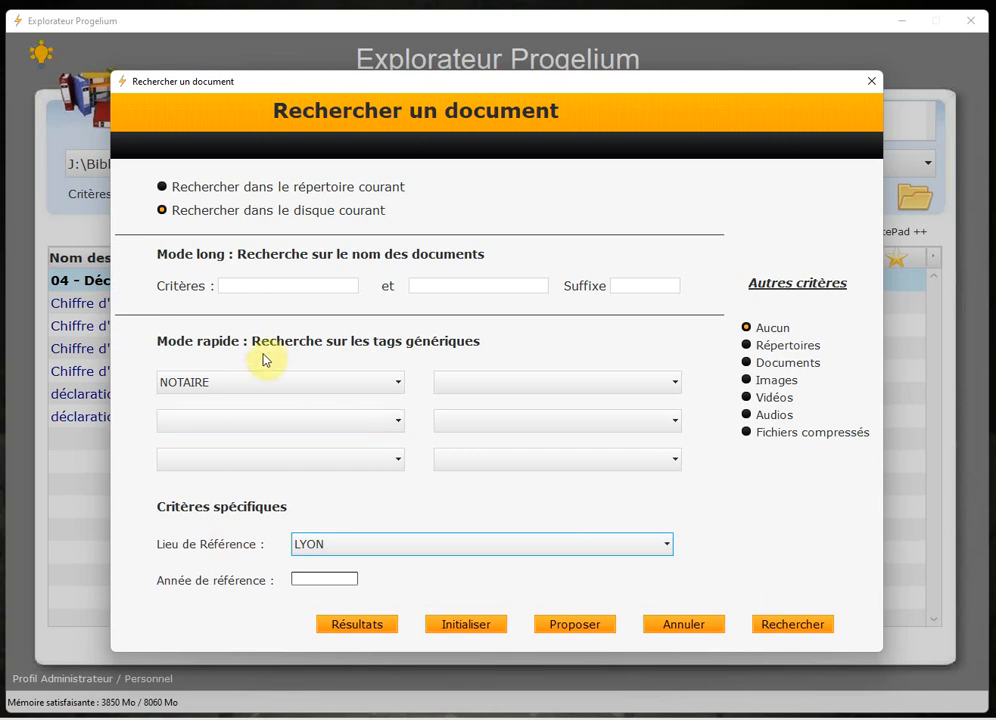
left_click(396, 383)
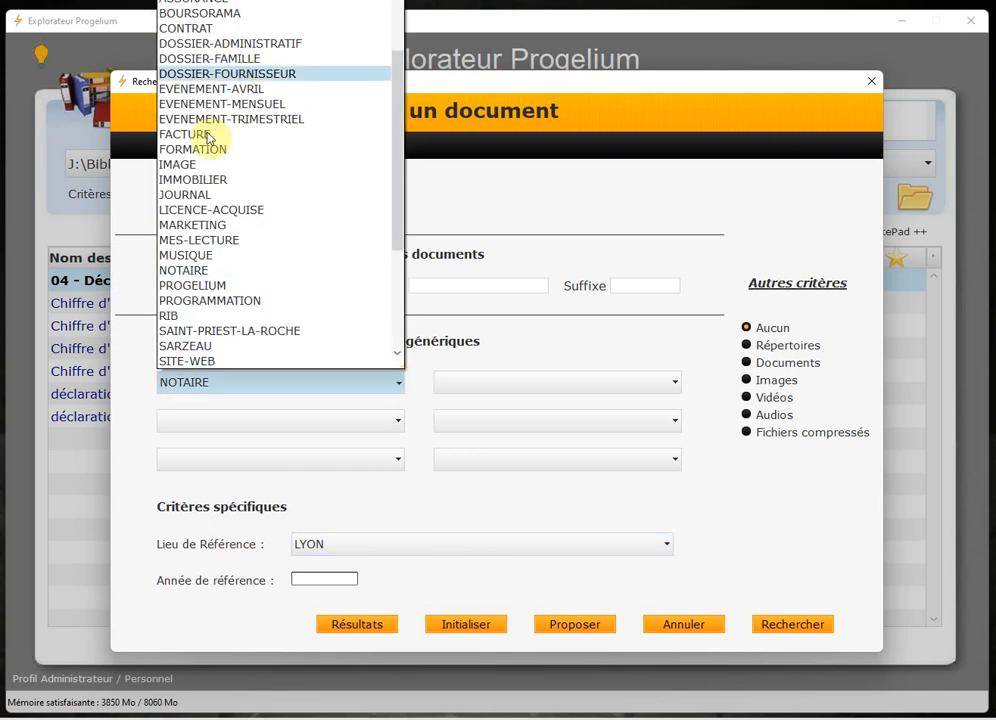
left_click(474, 360)
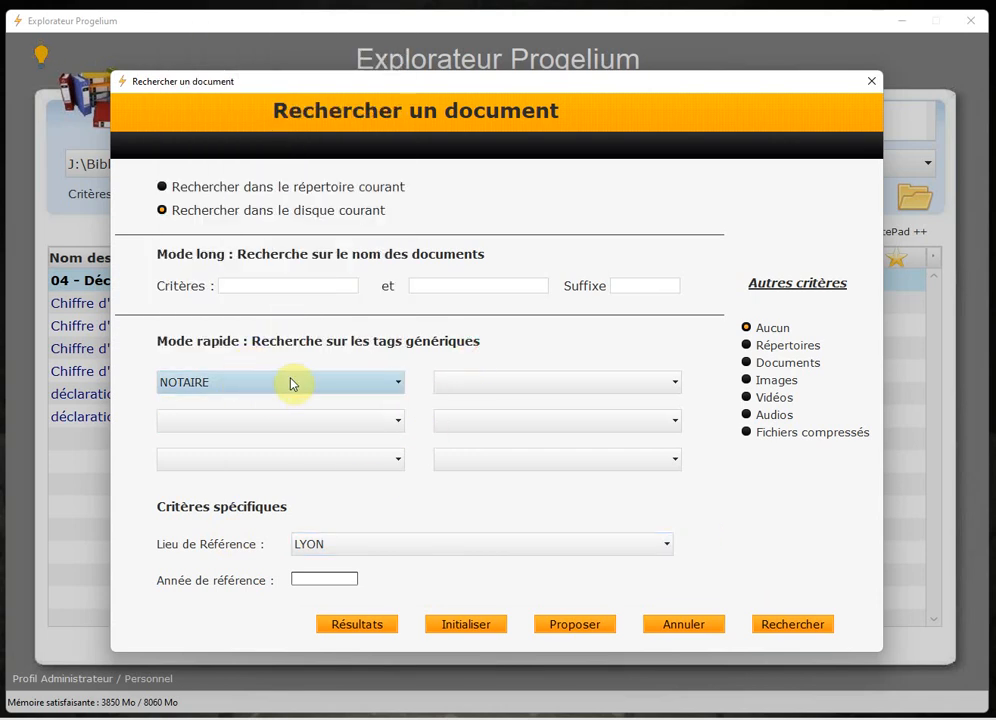
left_click(251, 283)
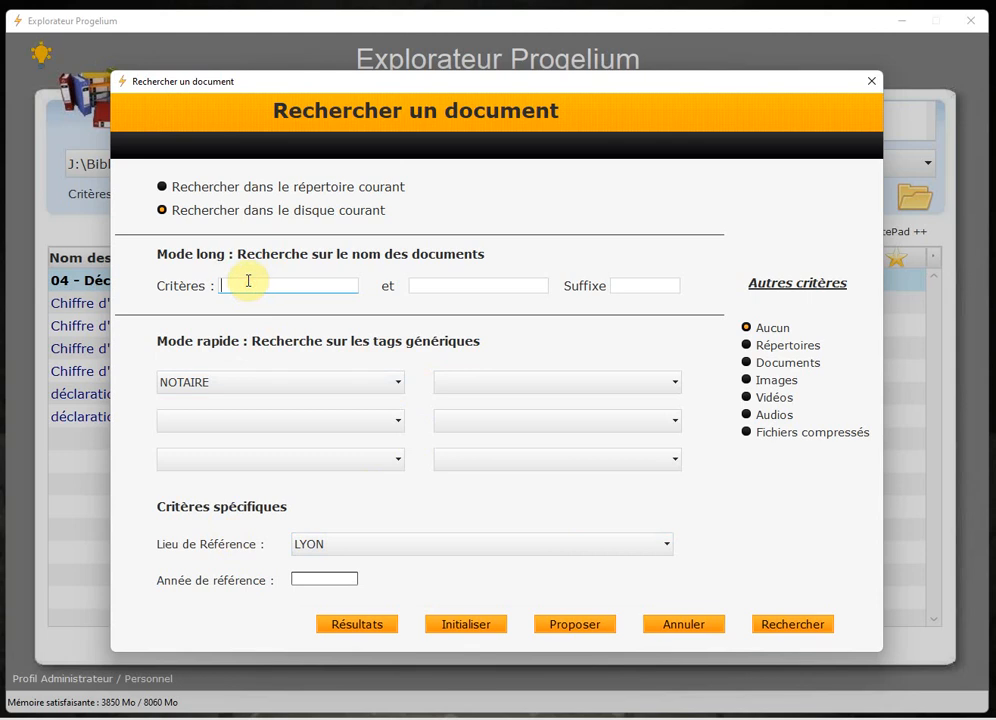
type("lyon")
key("BackSpace")
key("BackSpace")
key("BackSpace")
key("BackSpace")
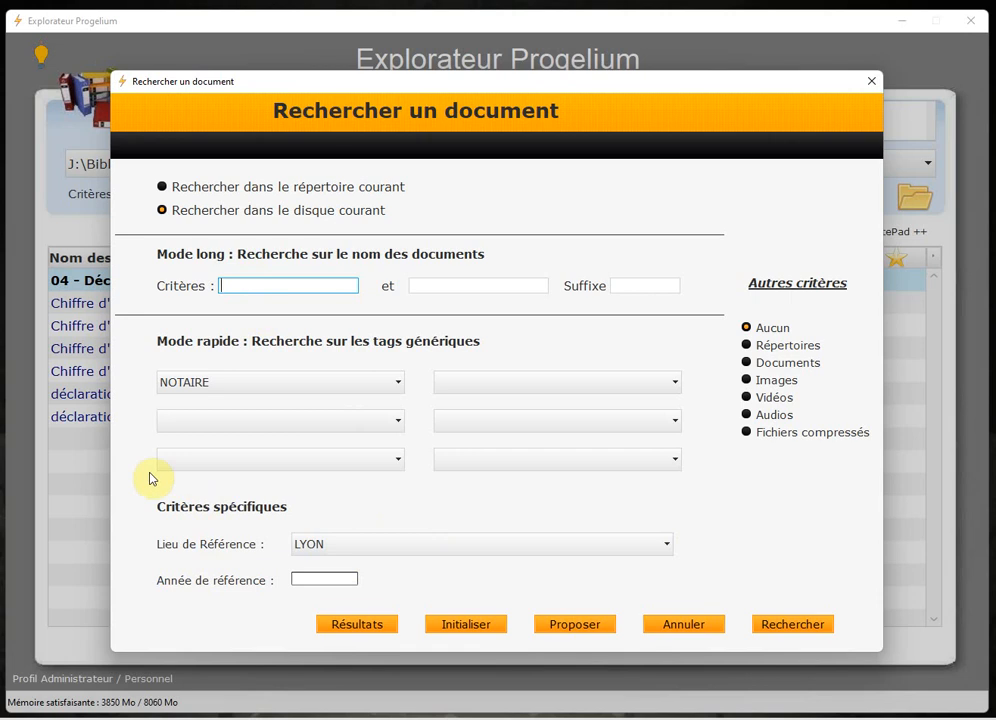
Run the search with DOSSIER-FOURNISSEUR as the first generic tag and the supplier's first name as the document name criterion
left_click(378, 393)
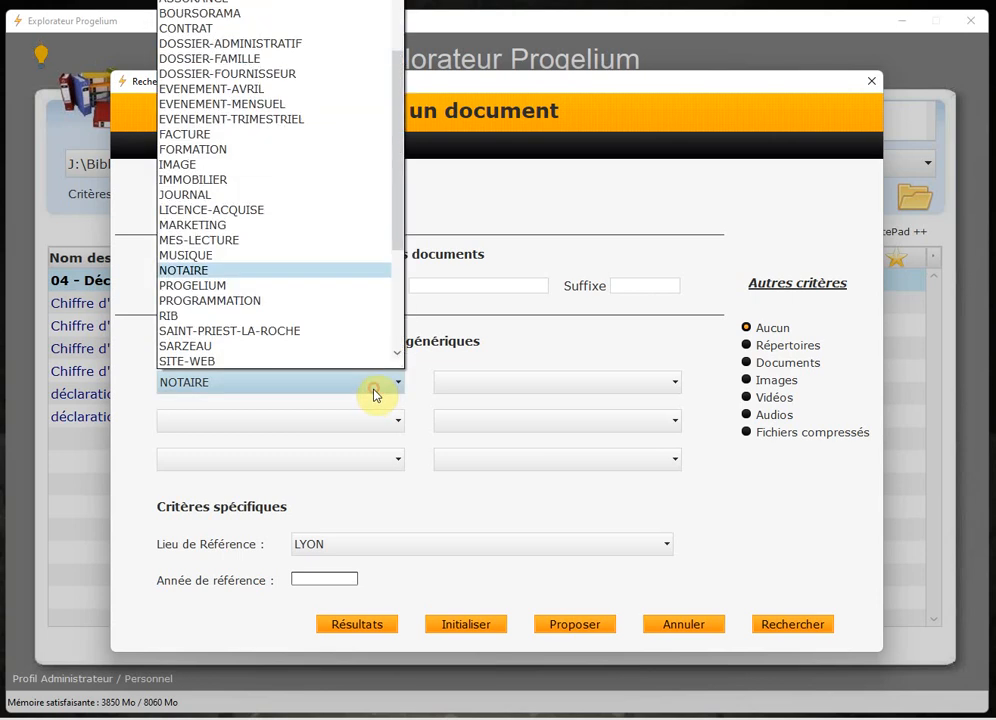
left_click(404, 232)
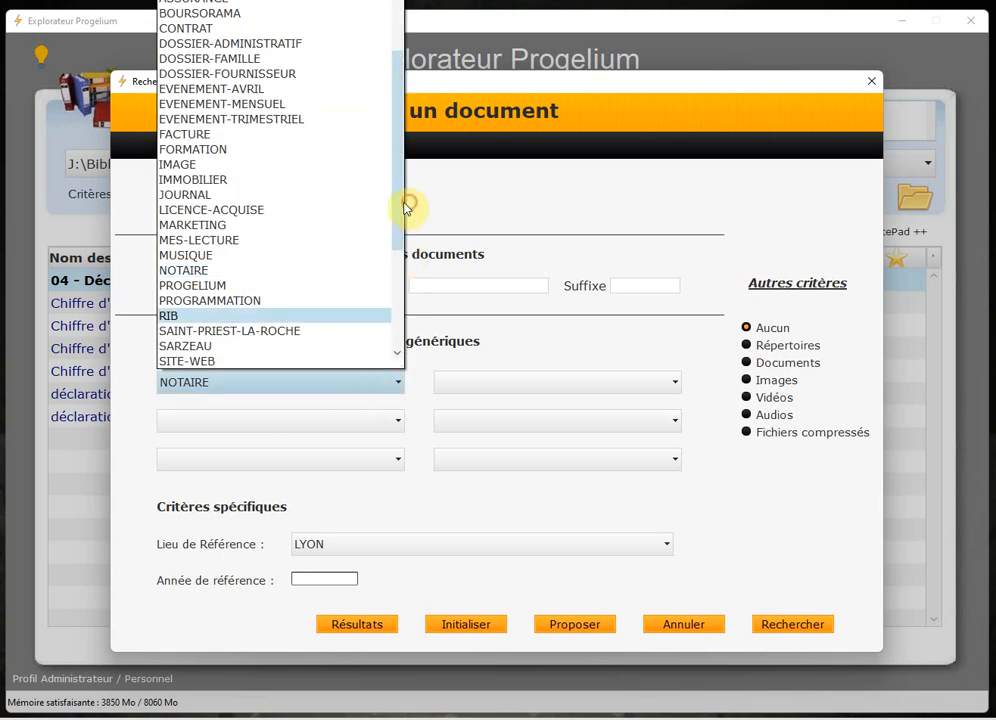
left_click_drag(401, 204, 387, 160)
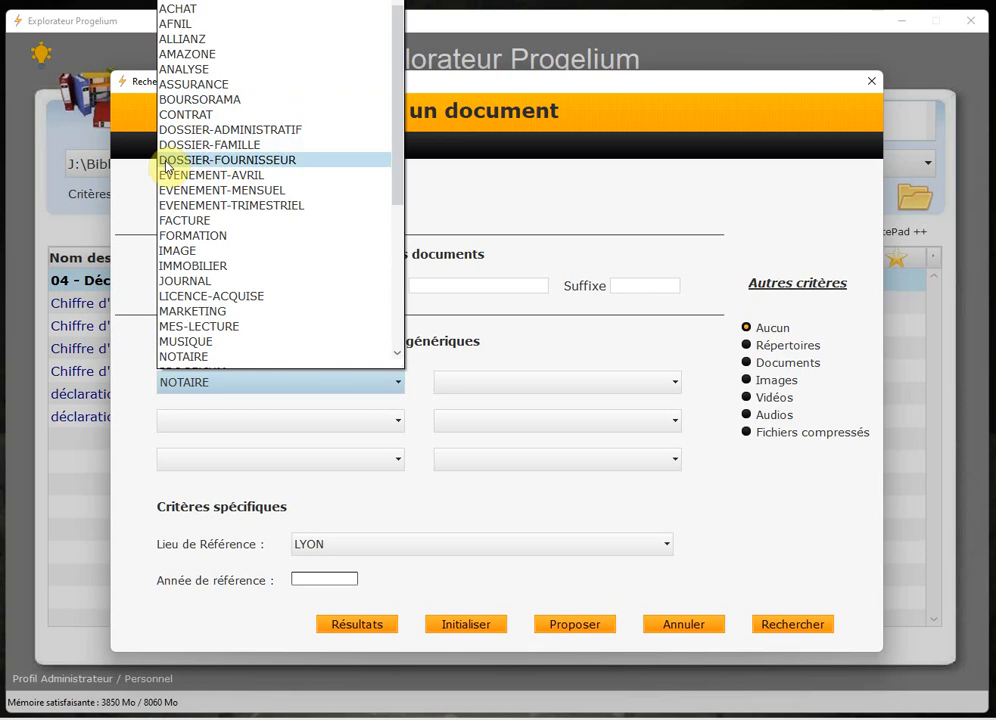
left_click(195, 160)
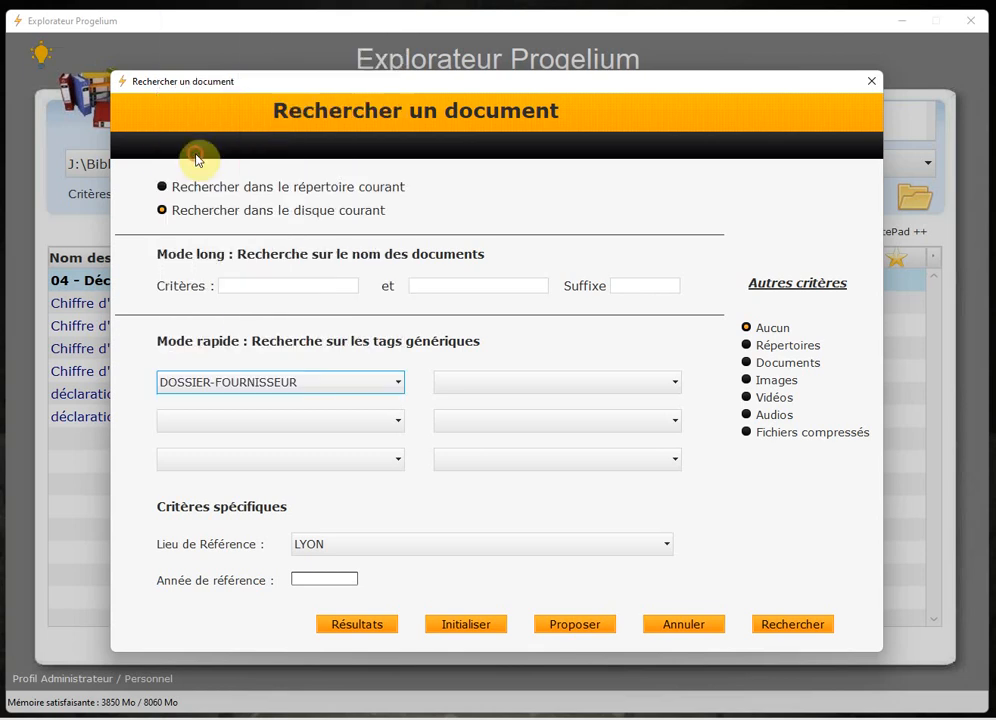
left_click(245, 287)
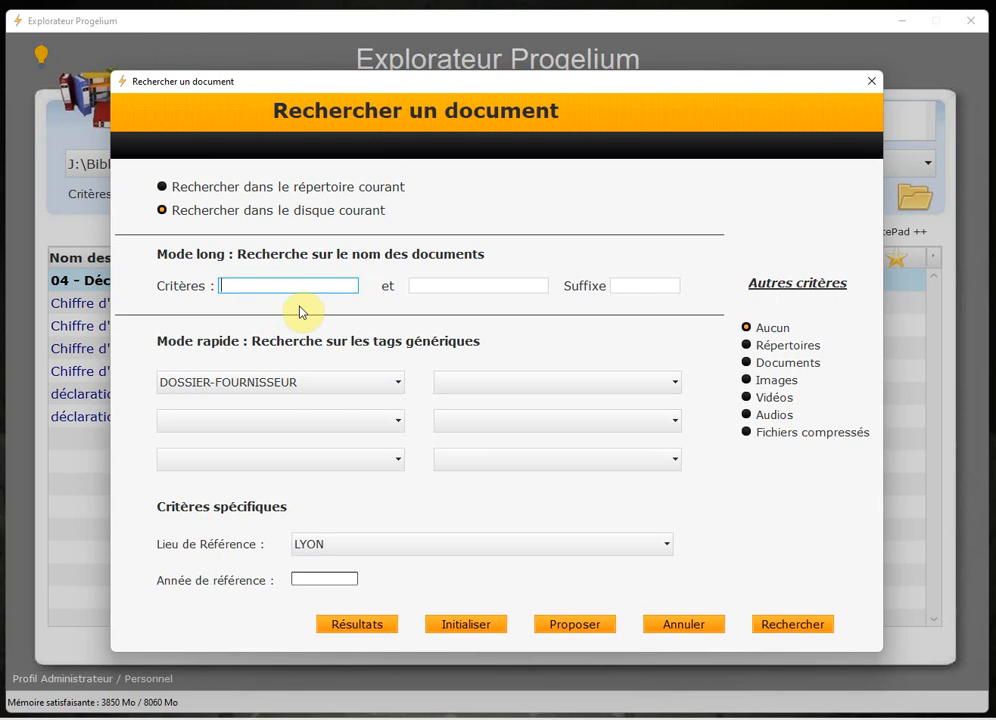
type("julien")
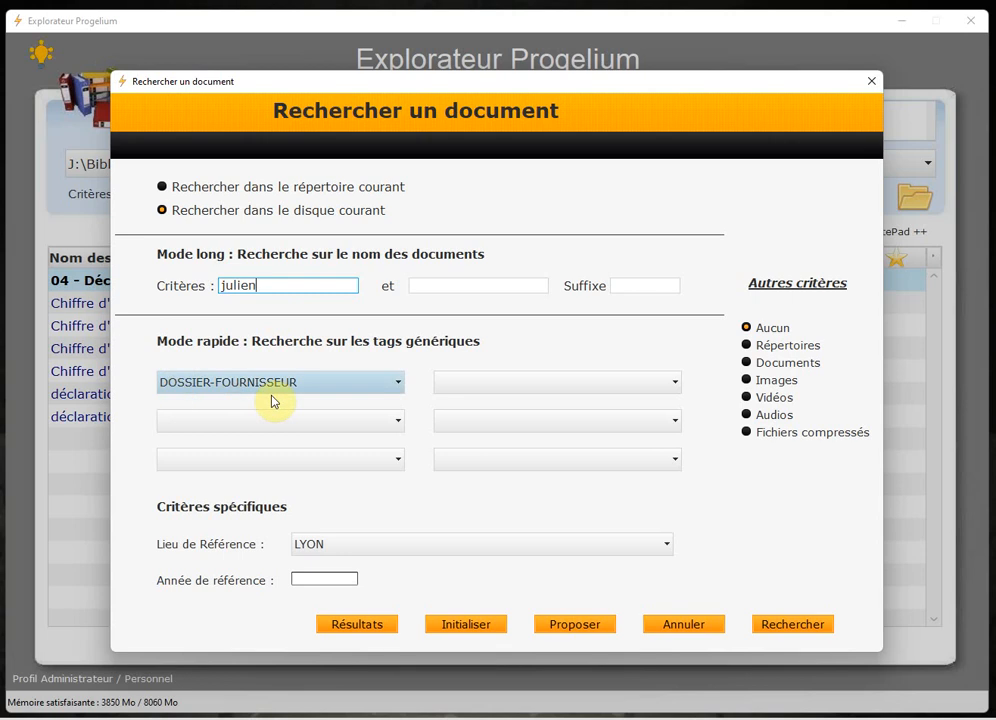
left_click(808, 631)
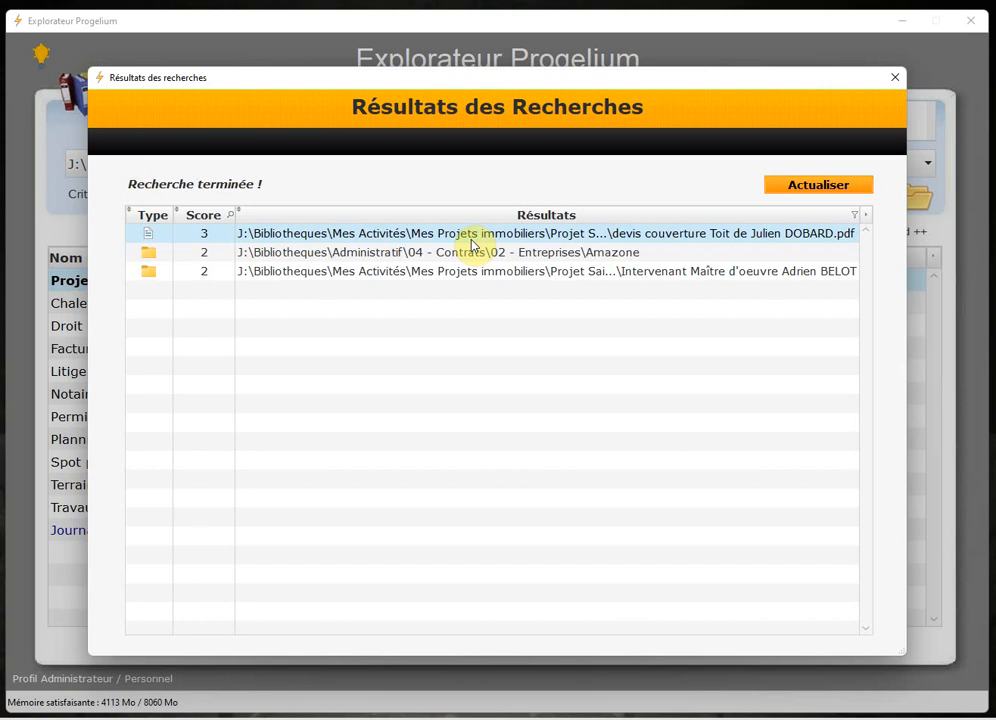
Close the search results, search form and explorer, and quit Progelium
left_click(893, 80)
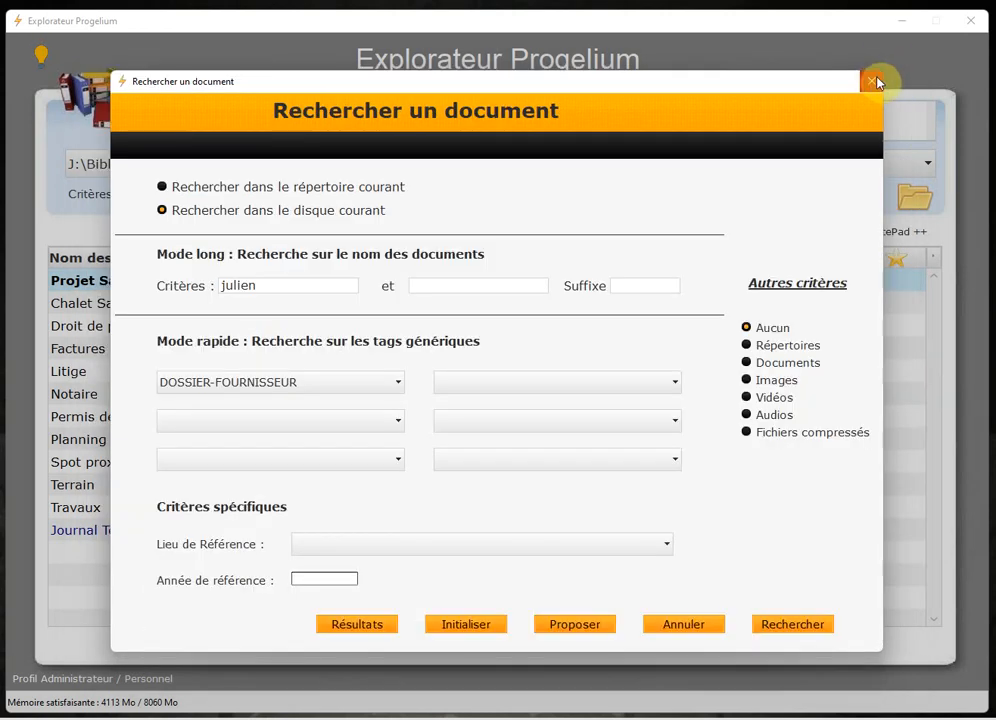
left_click(870, 84)
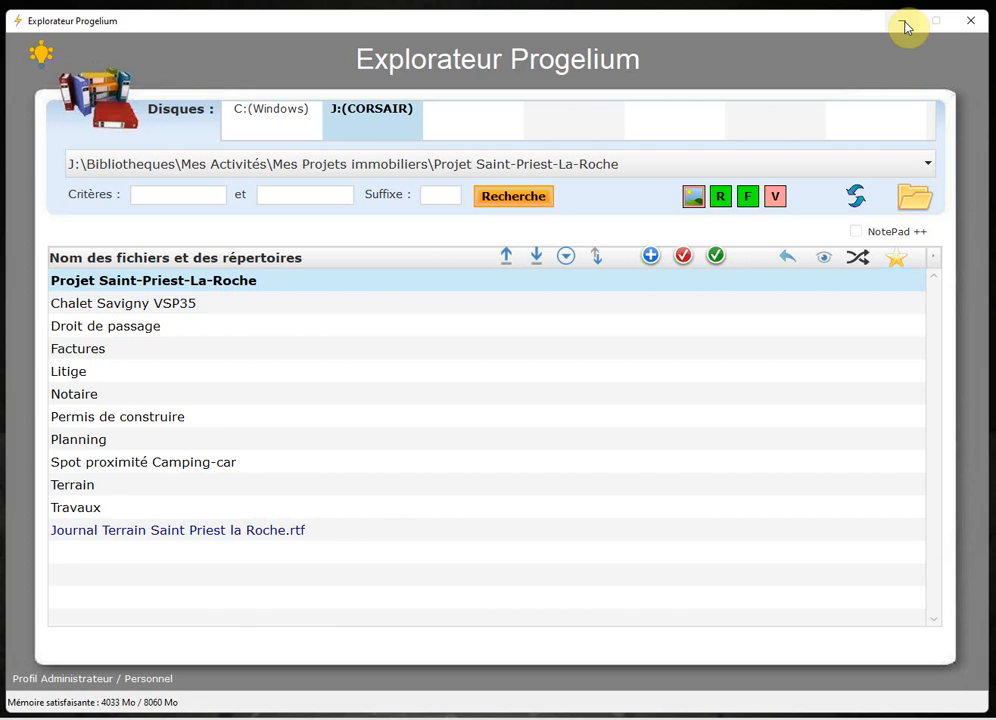
left_click(969, 25)
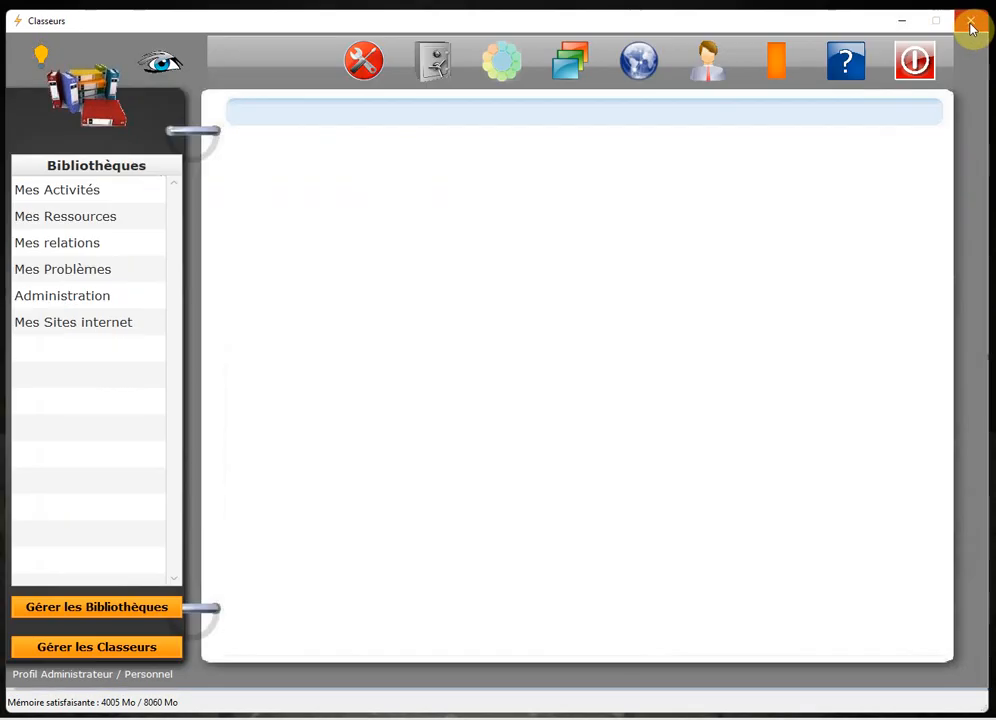
left_click(915, 63)
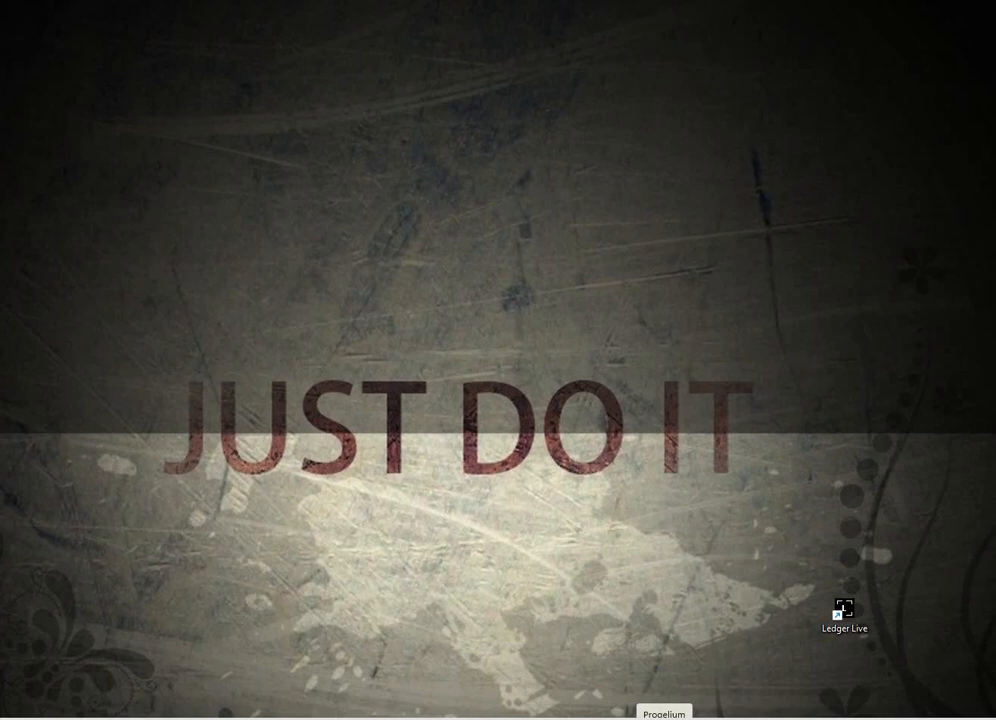
Relaunch Progelium and log in to the administrator profile by entering the account password
left_click(664, 718)
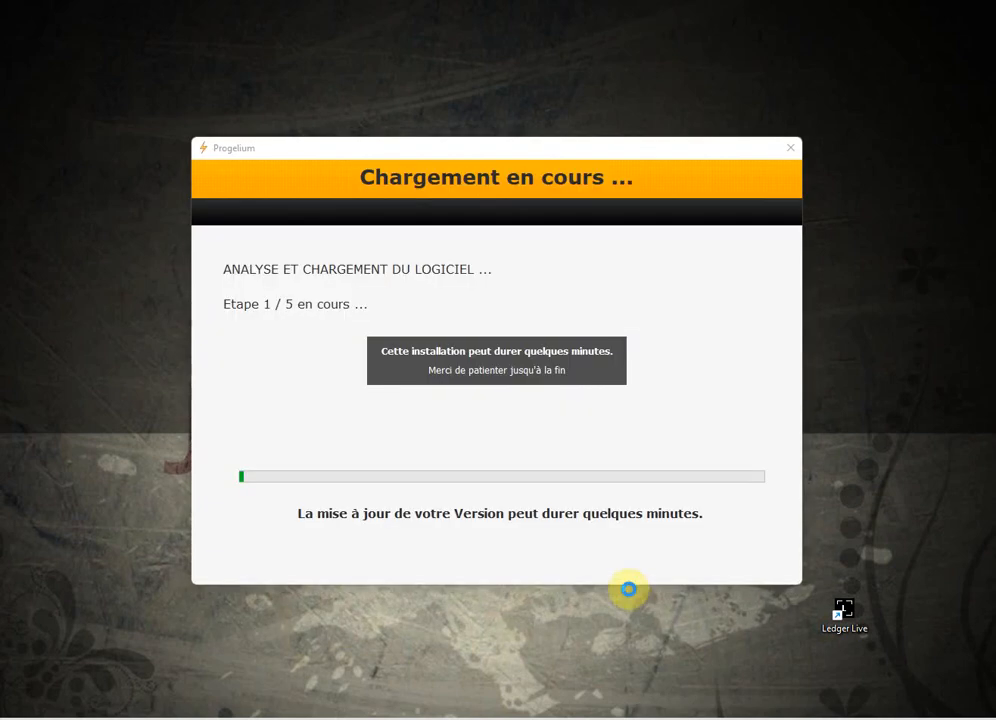
type("•••")
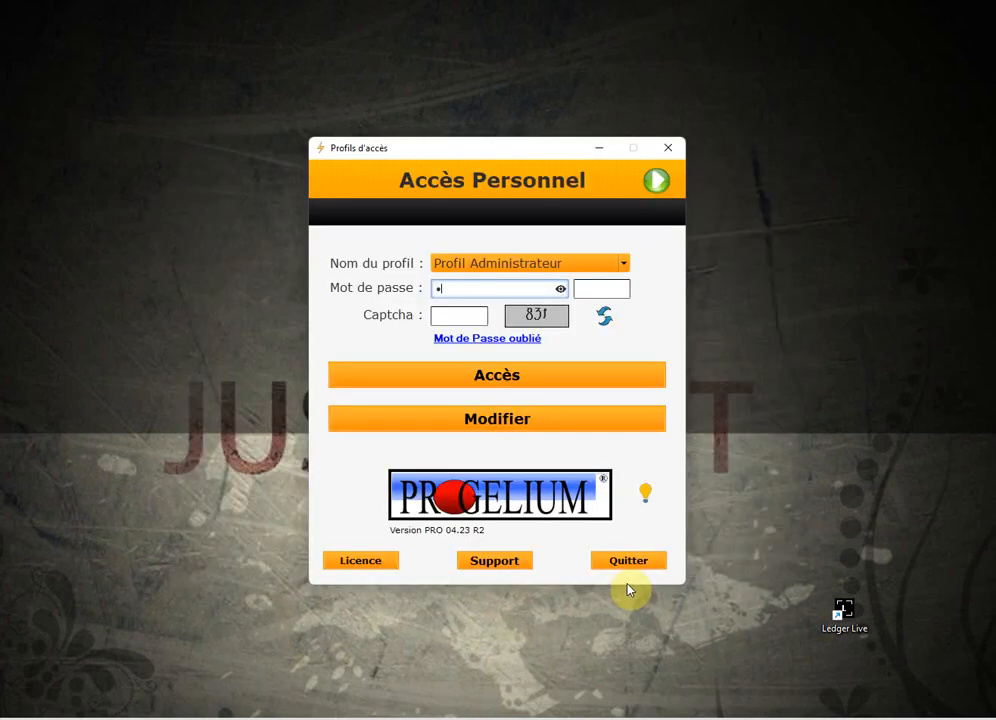
type("•")
key("Return")
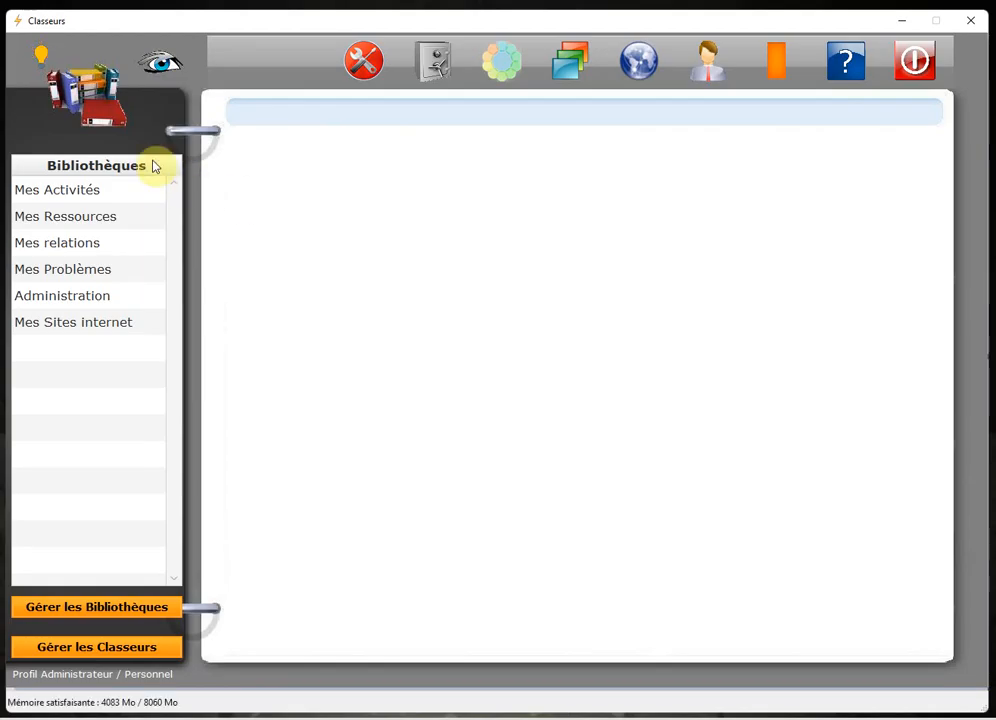
Open the Progelium explorer and examine the repository options offered for the C:(Windows) and J:(CORSAIR) disks
left_click(165, 65)
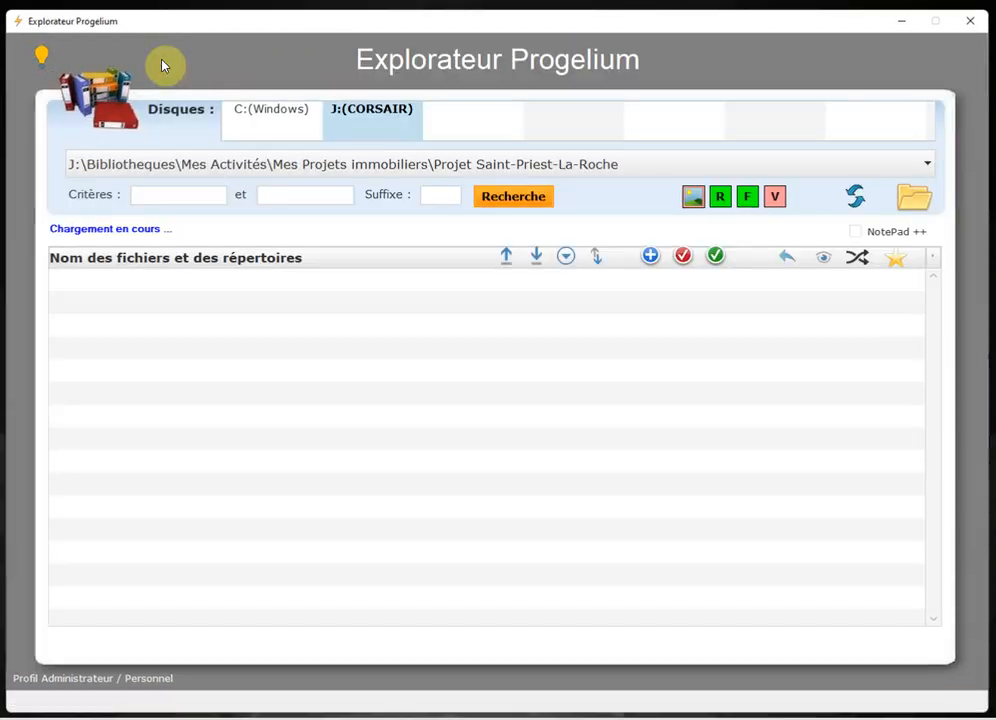
right_click(267, 118)
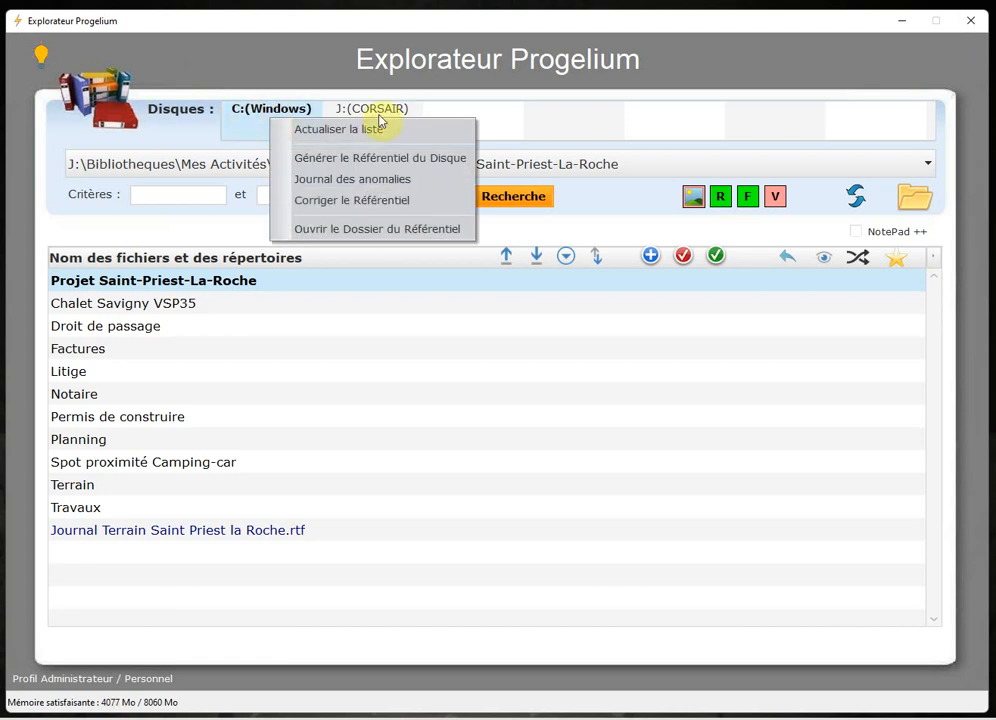
left_click(236, 116)
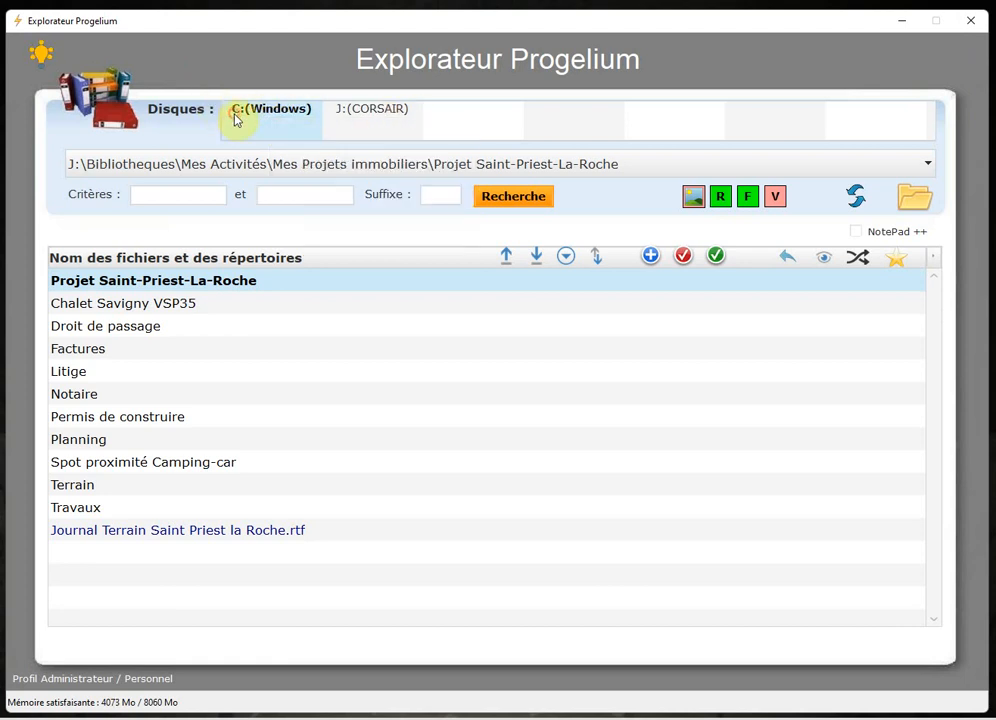
left_click(378, 118)
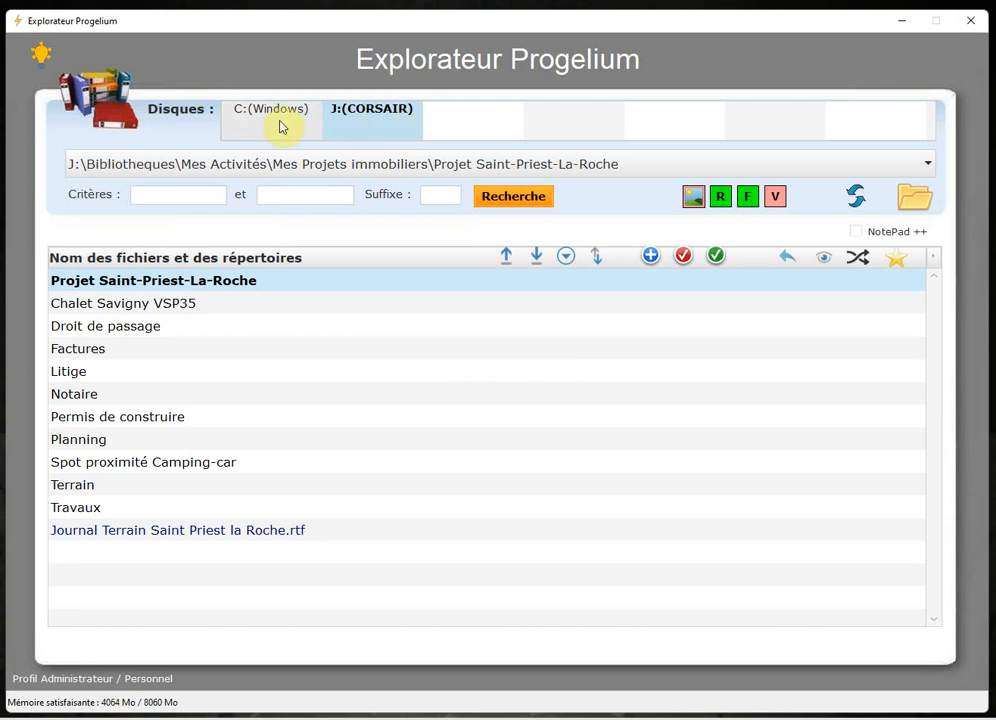
right_click(368, 118)
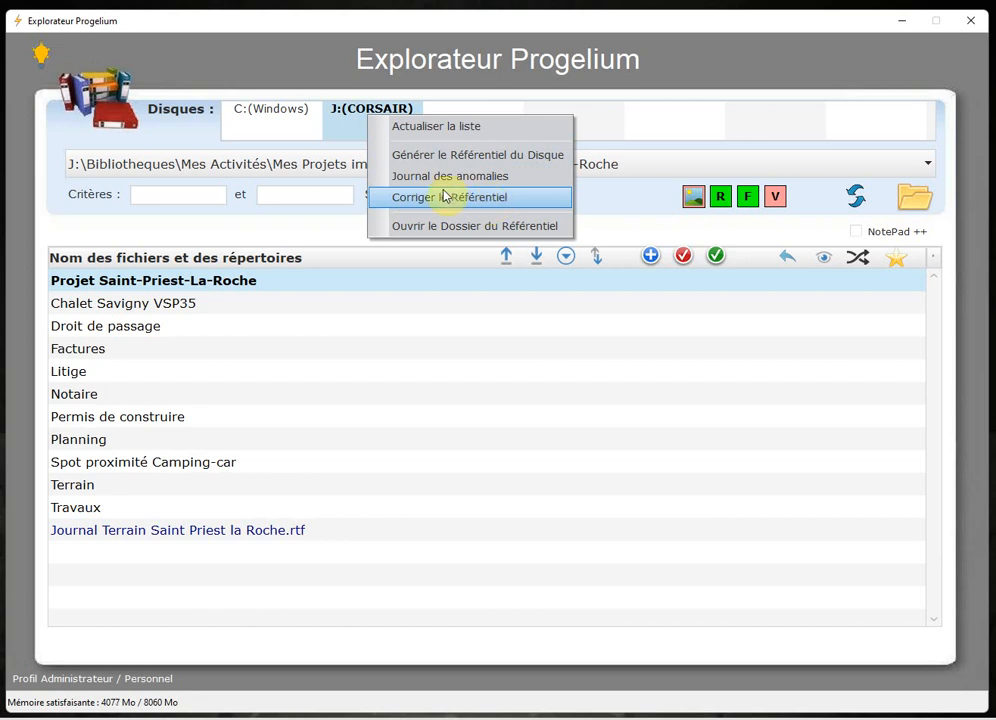
left_click(380, 198)
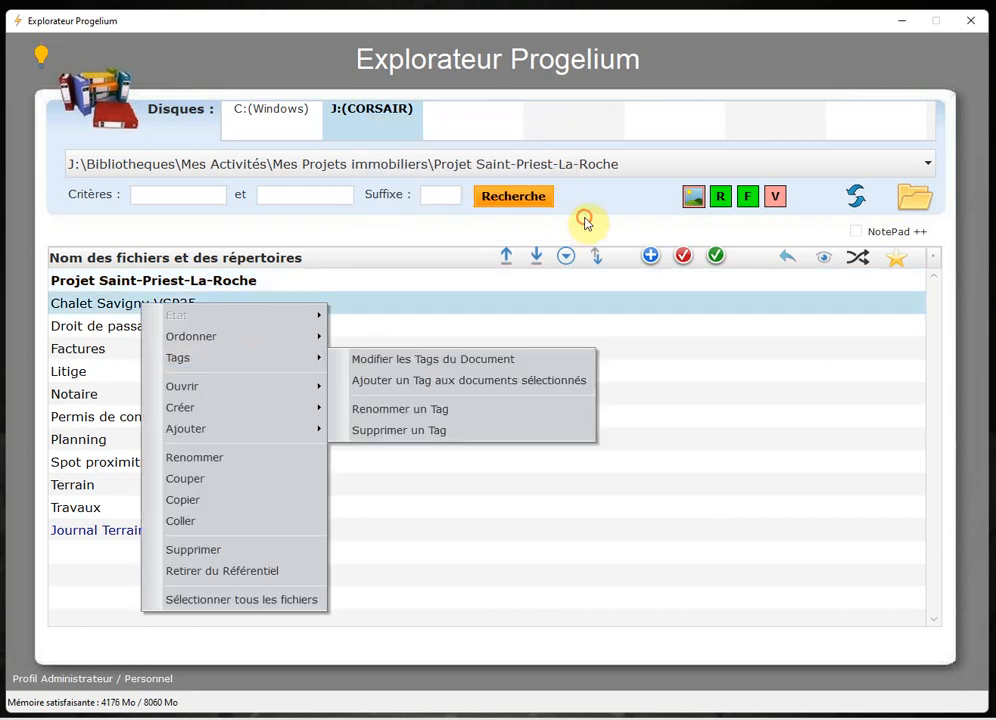
Search the current disk for documents with EVENEMENT-TRIMESTRIEL as the first generic tag and 2001 as the reference year
left_click(536, 198)
left_click(536, 198)
left_click(396, 384)
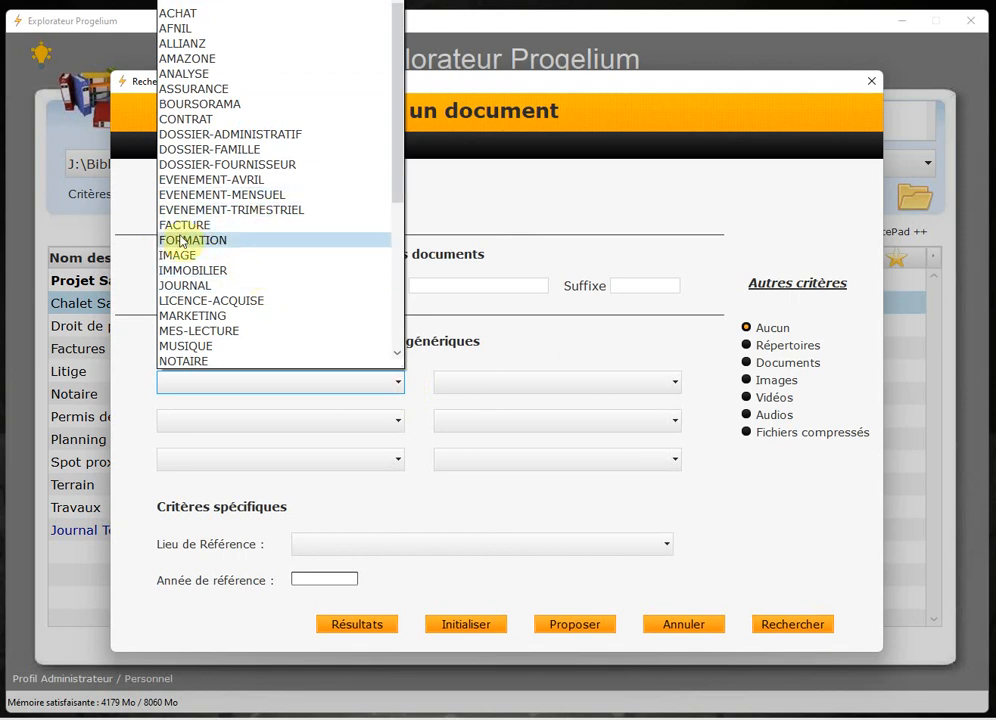
left_click(200, 210)
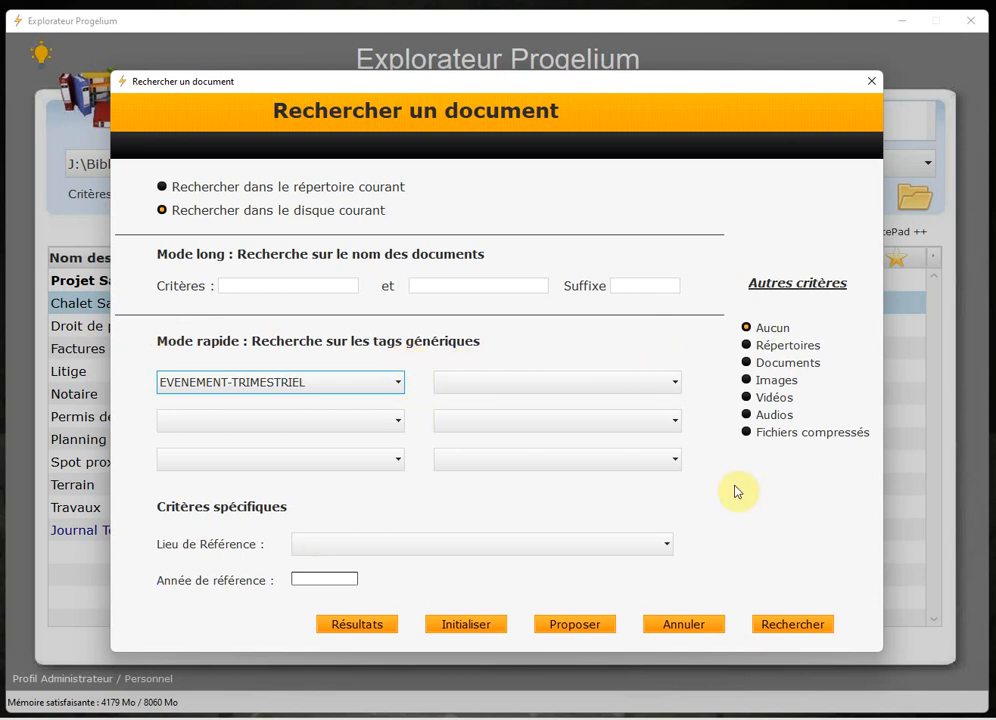
left_click(318, 579)
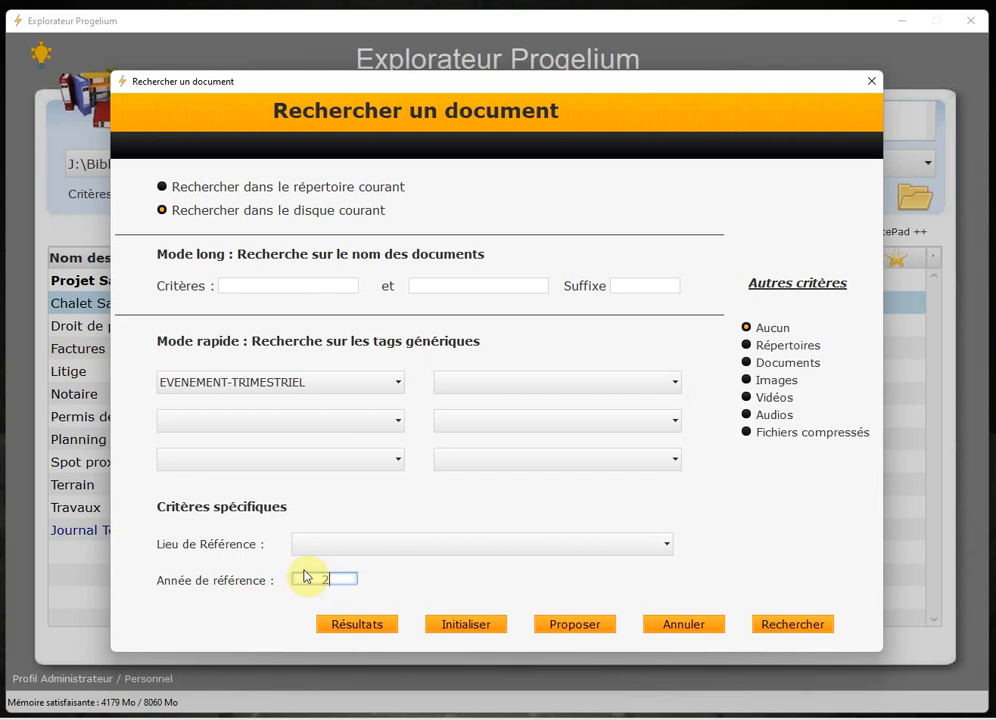
type("2001")
left_click(790, 625)
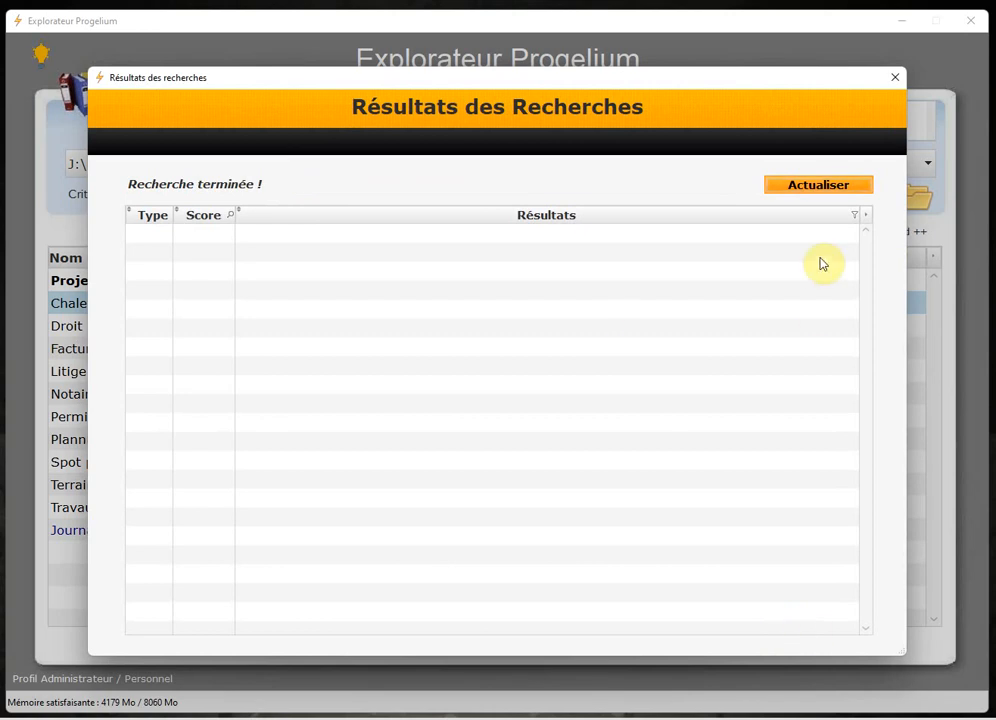
Return to the search form, rerun the search with the same criteria, and close its results
left_click(895, 78)
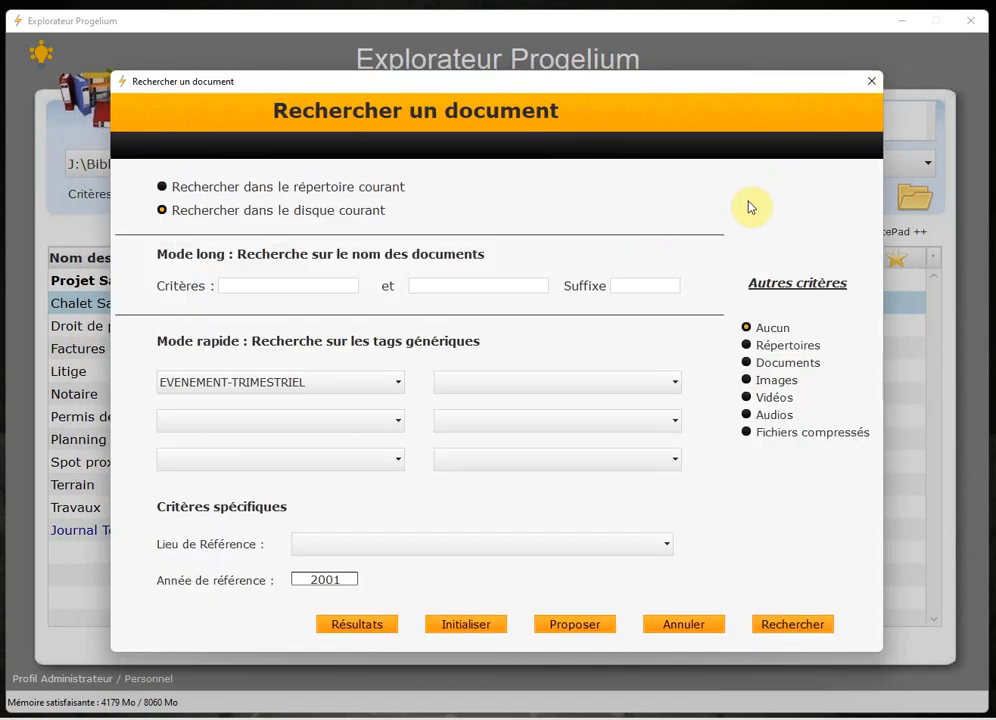
left_click(787, 626)
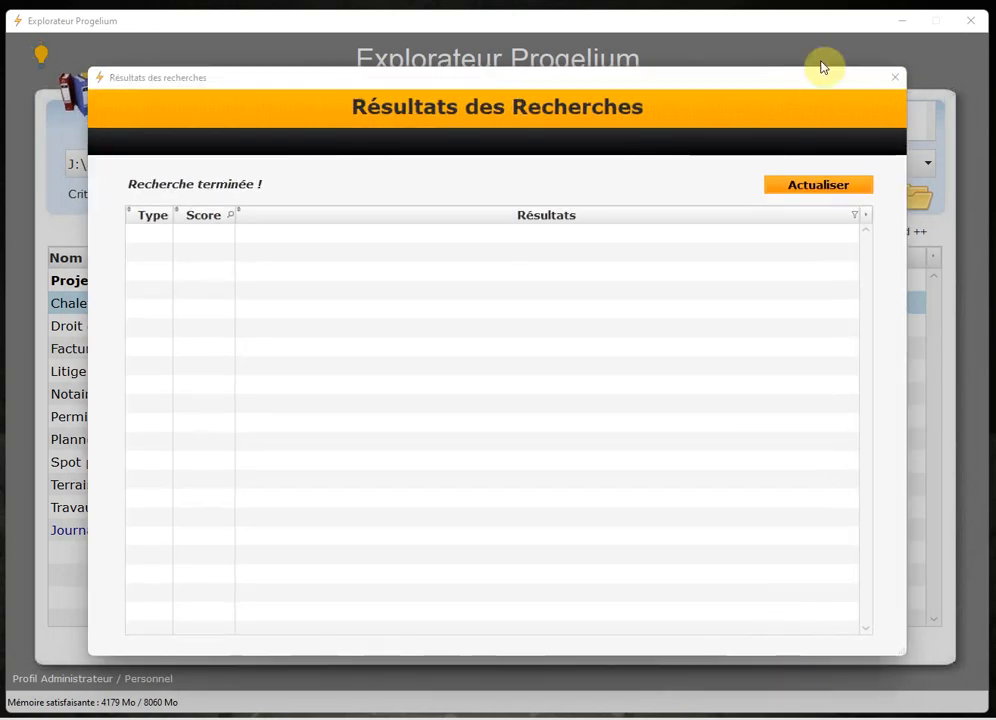
left_click(892, 79)
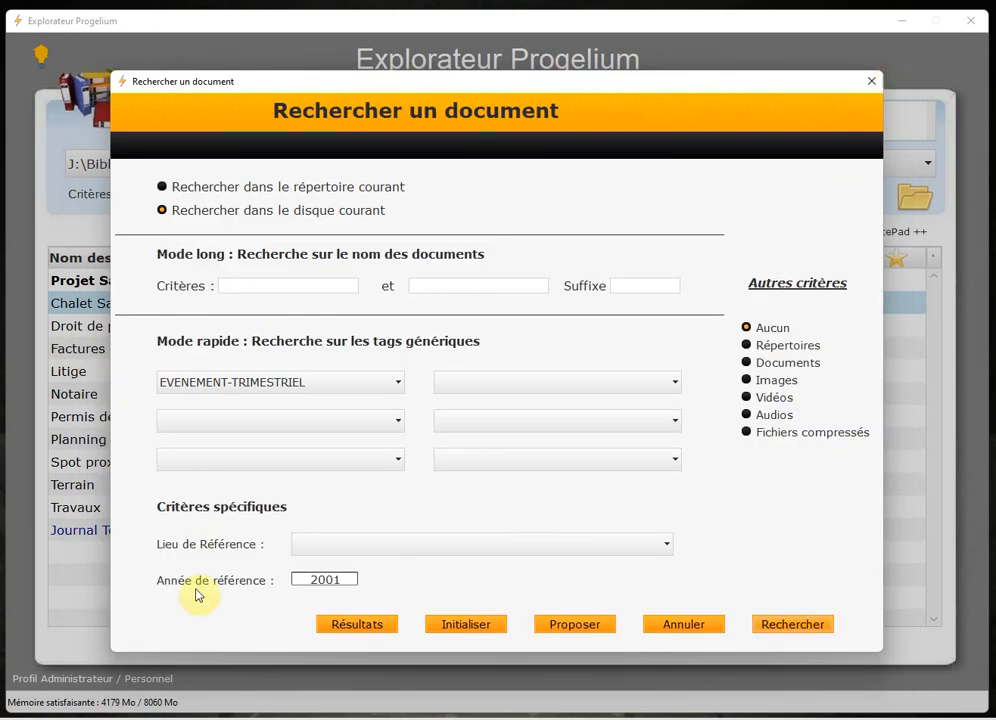
Clear the reference year criterion and close the document search form
left_click(399, 550)
left_click(398, 547)
double_click(338, 581)
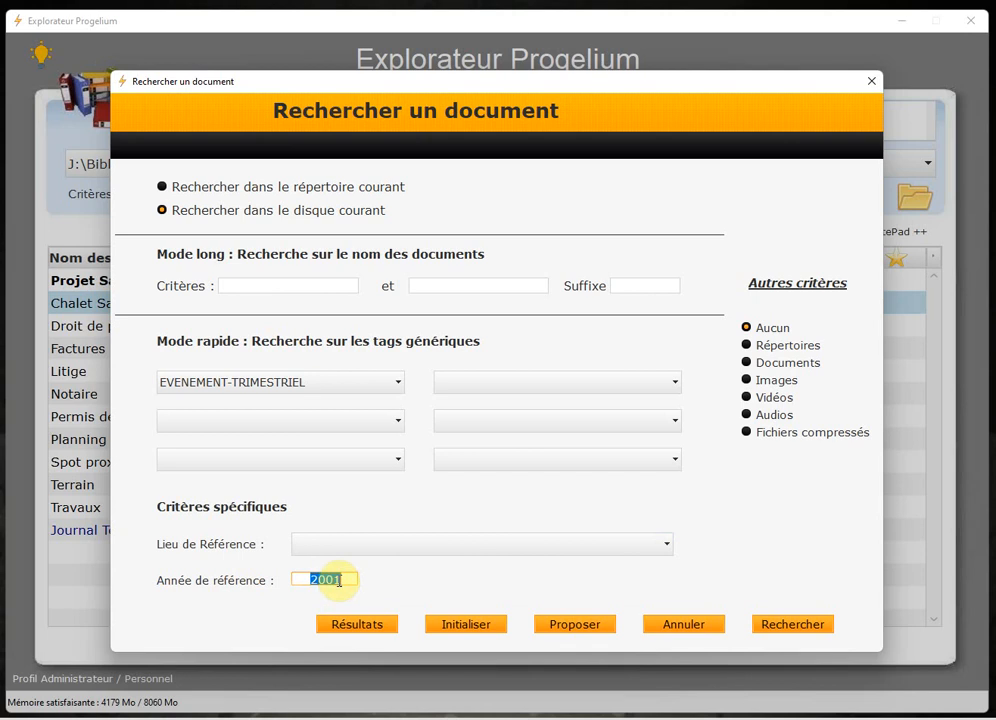
key("BackSpace")
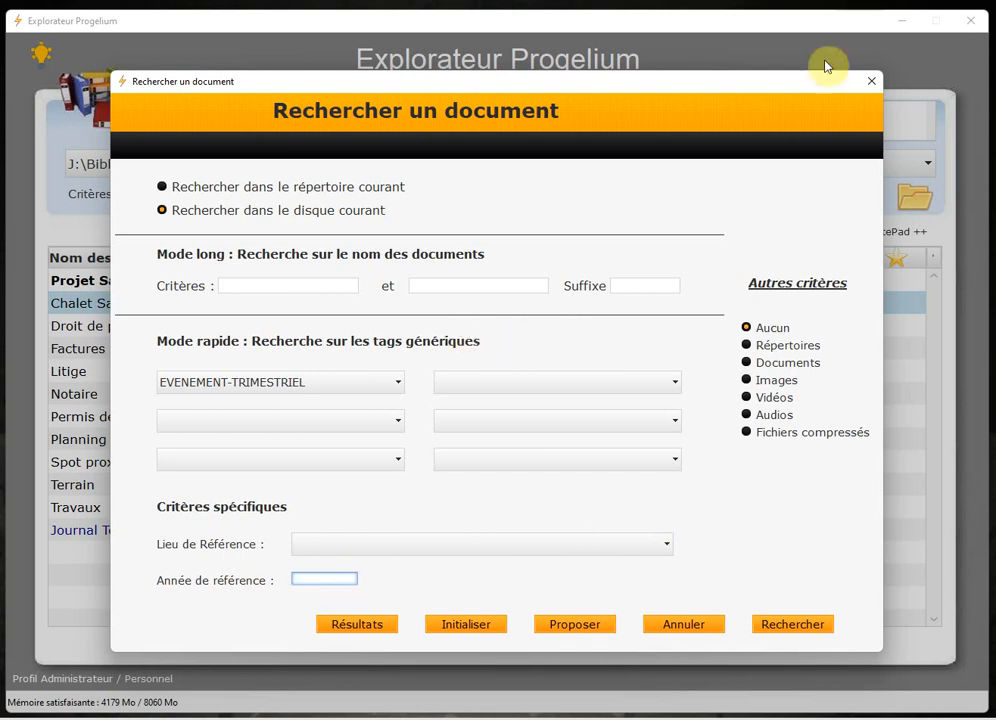
left_click(871, 81)
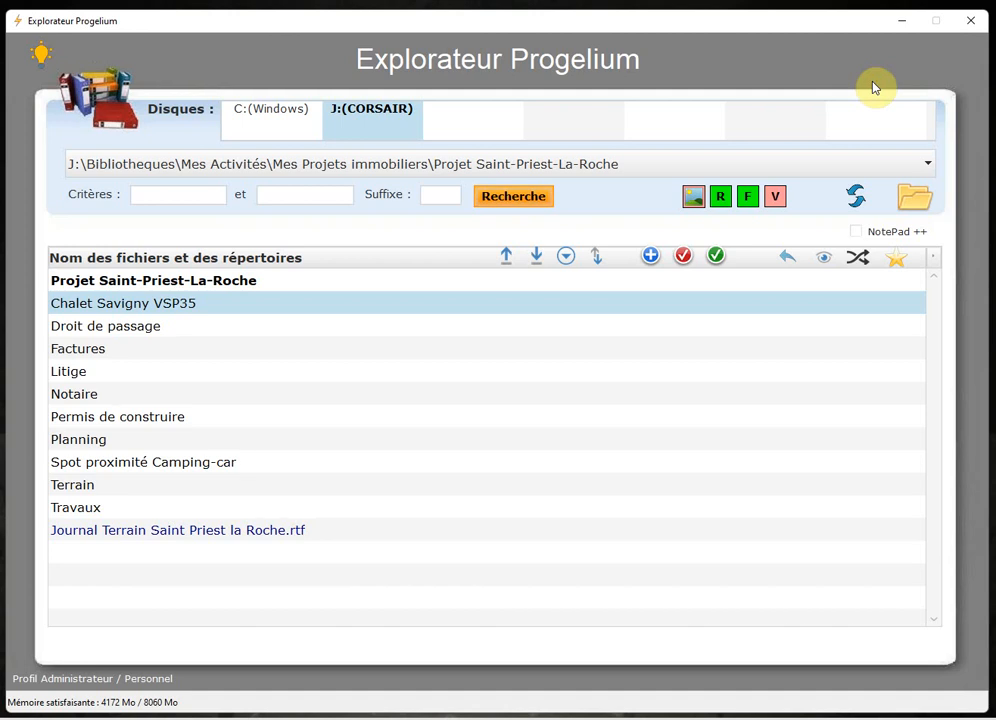